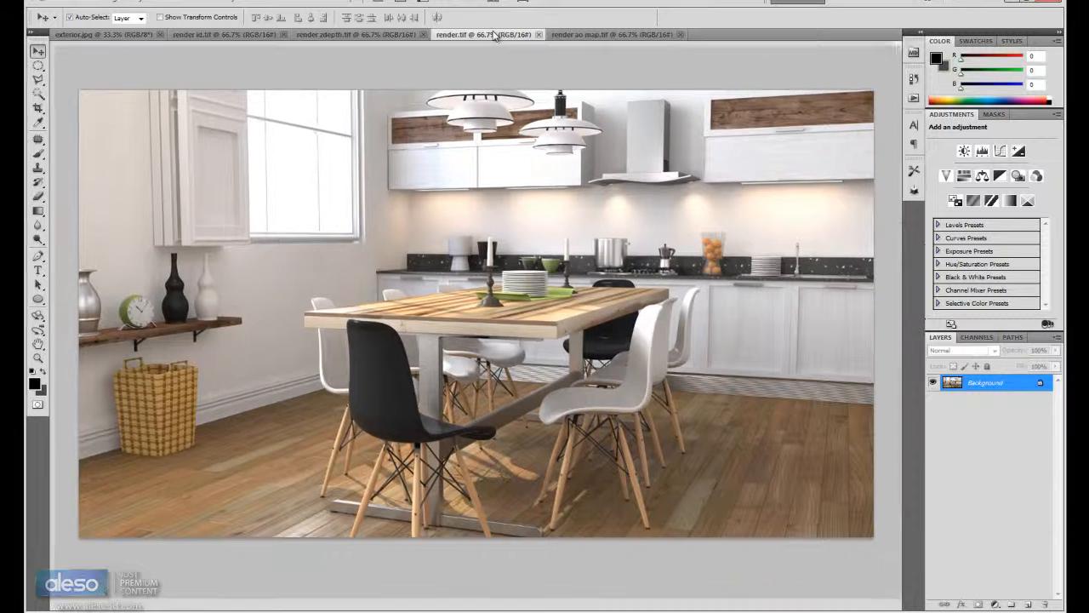
Step: Review the render id, render zdepth and render ao map files against render.tif, ending on render.tif
left_click_drag(568, 242, 516, 242)
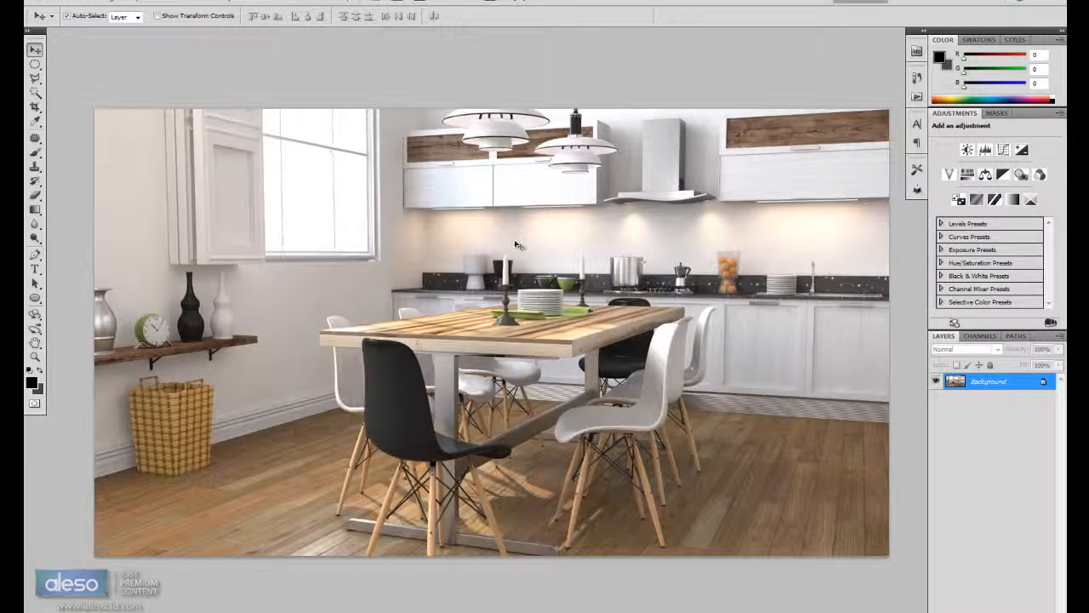
key("f")
key("f")
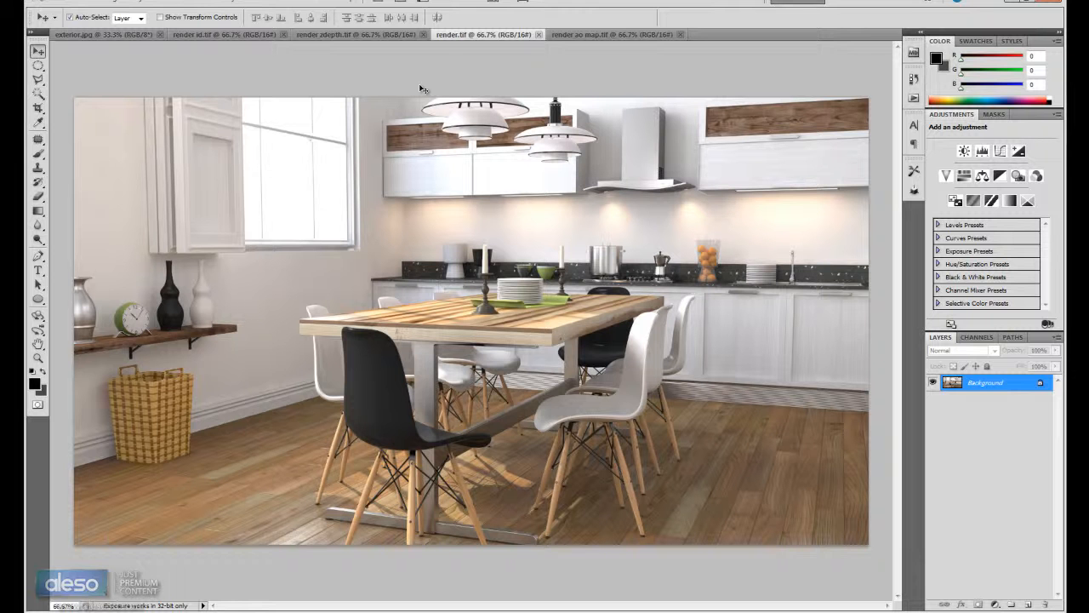
left_click(228, 34)
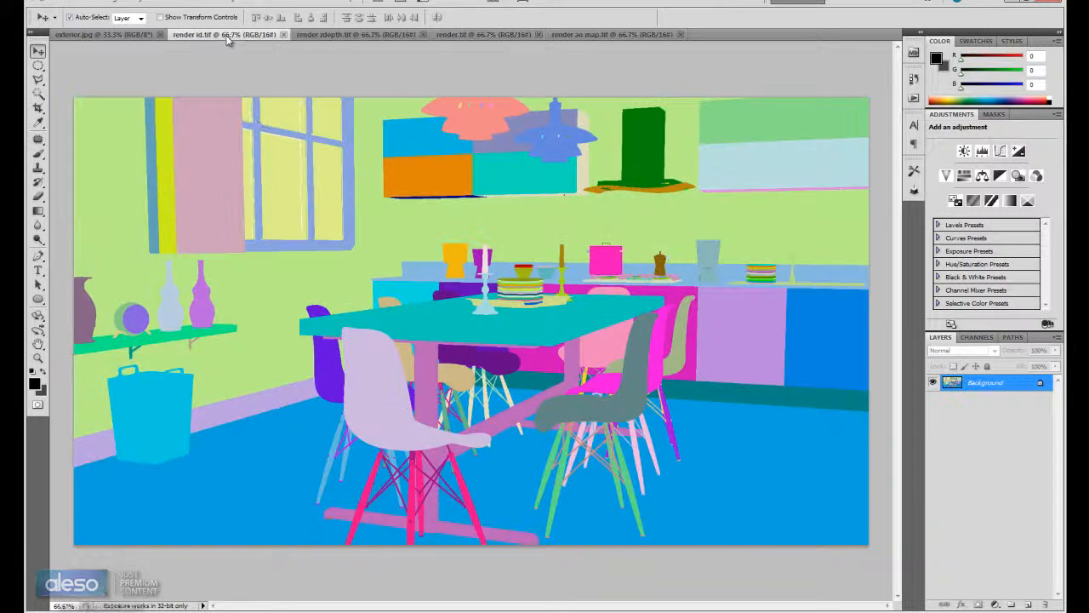
left_click(347, 35)
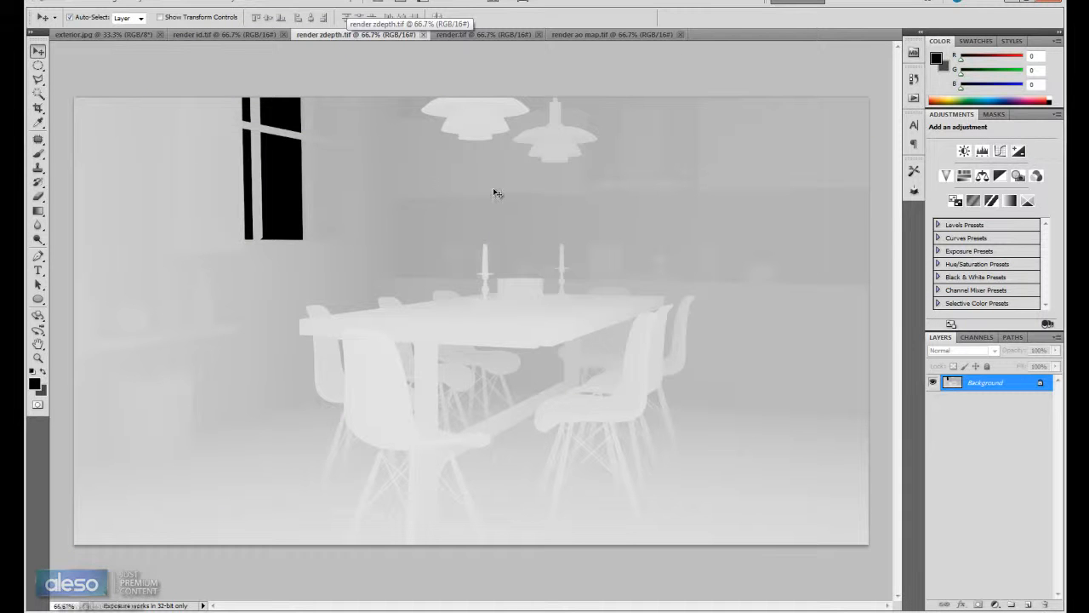
left_click(485, 35)
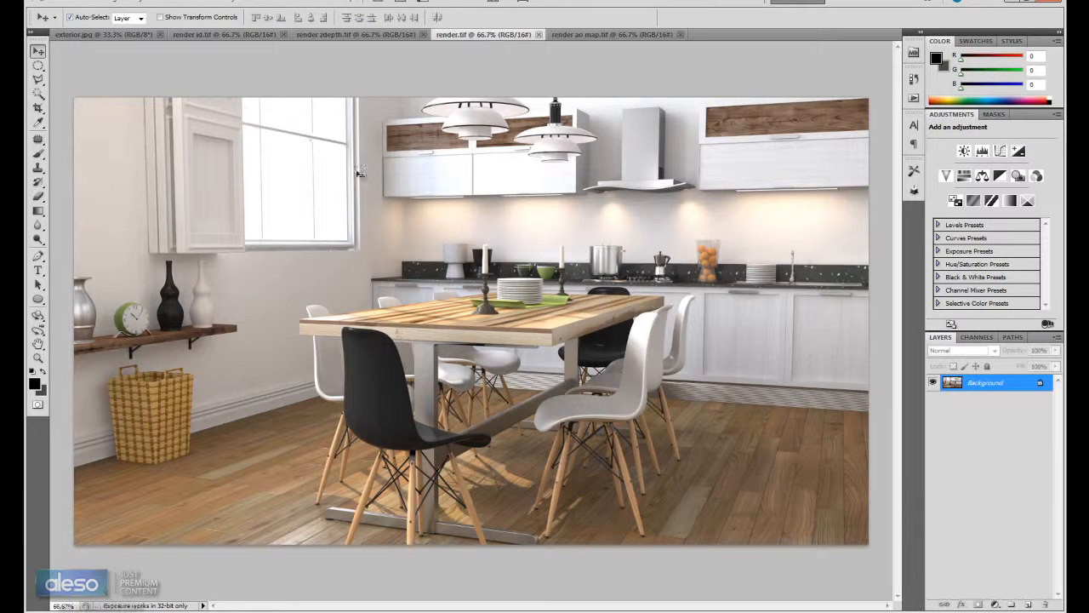
left_click(599, 36)
left_click(505, 37)
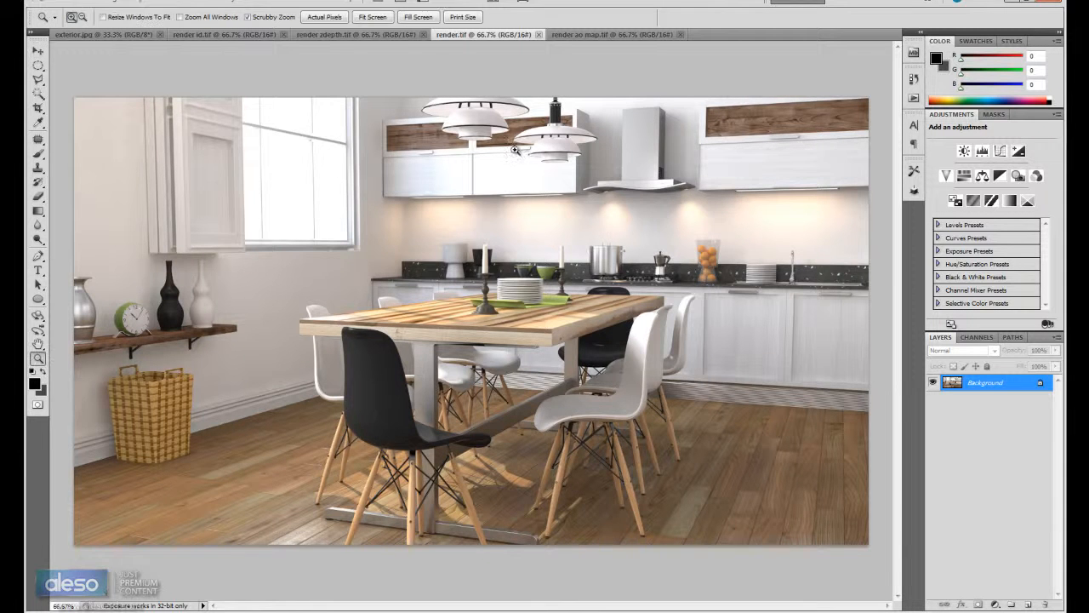
Step: Examine the upper cabinet fronts along the kitchen wall in render.tif at 200% zoom
key("z")
left_click(475, 150)
left_click_drag(555, 139, 530, 209)
left_click(520, 217)
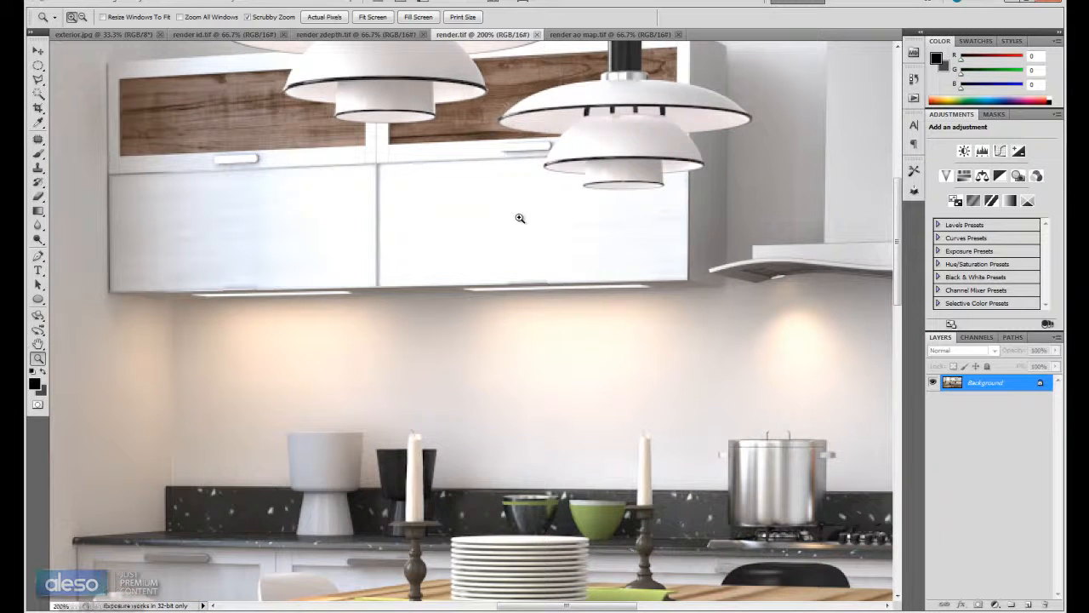
left_click(520, 218, "alt")
left_click(519, 218)
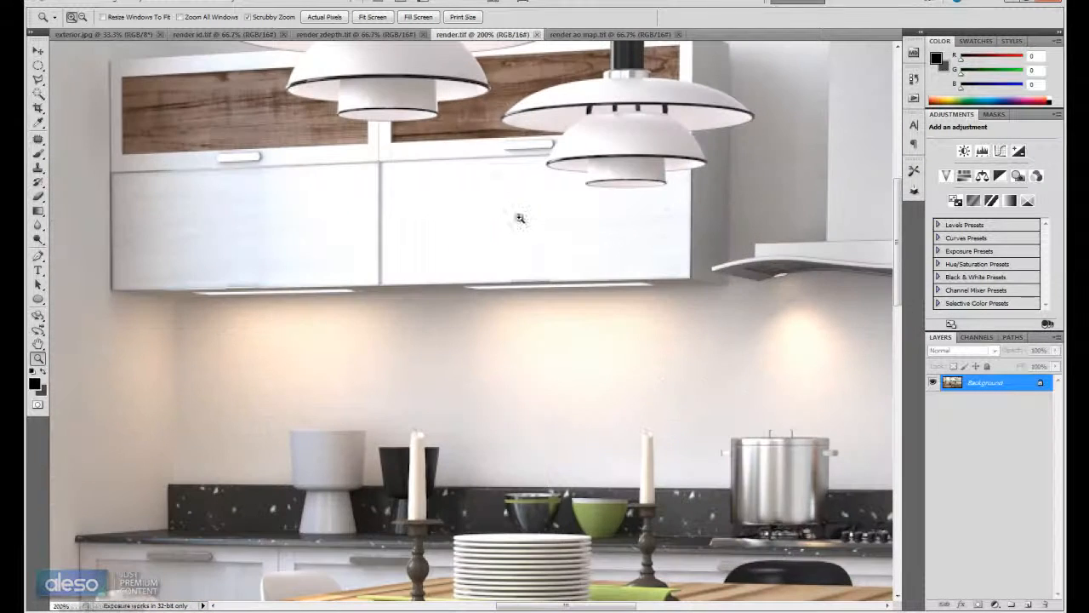
left_click_drag(768, 226, 708, 281)
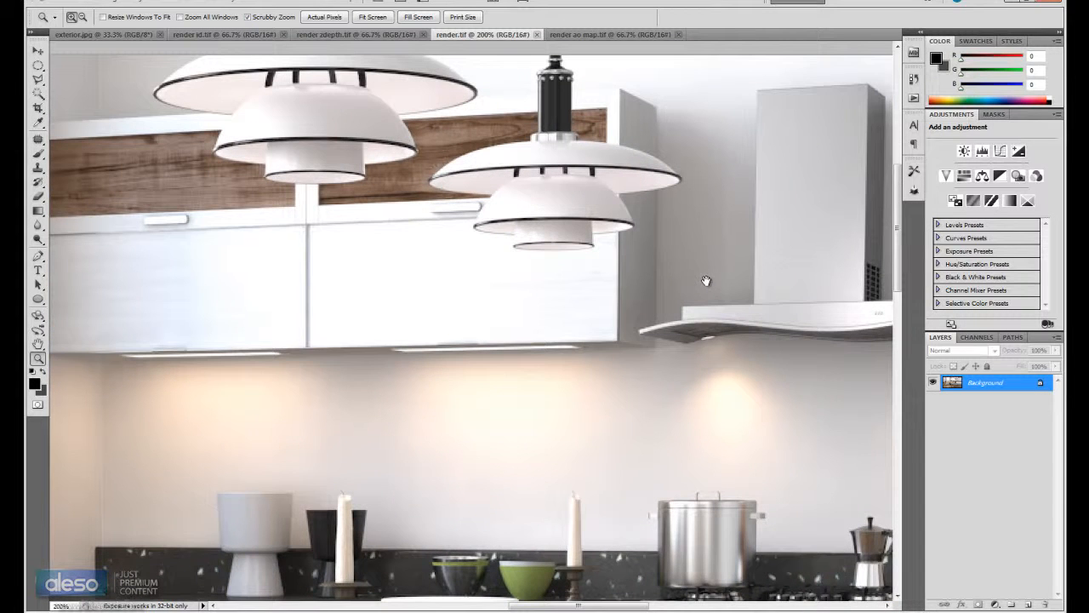
left_click_drag(417, 256, 512, 241)
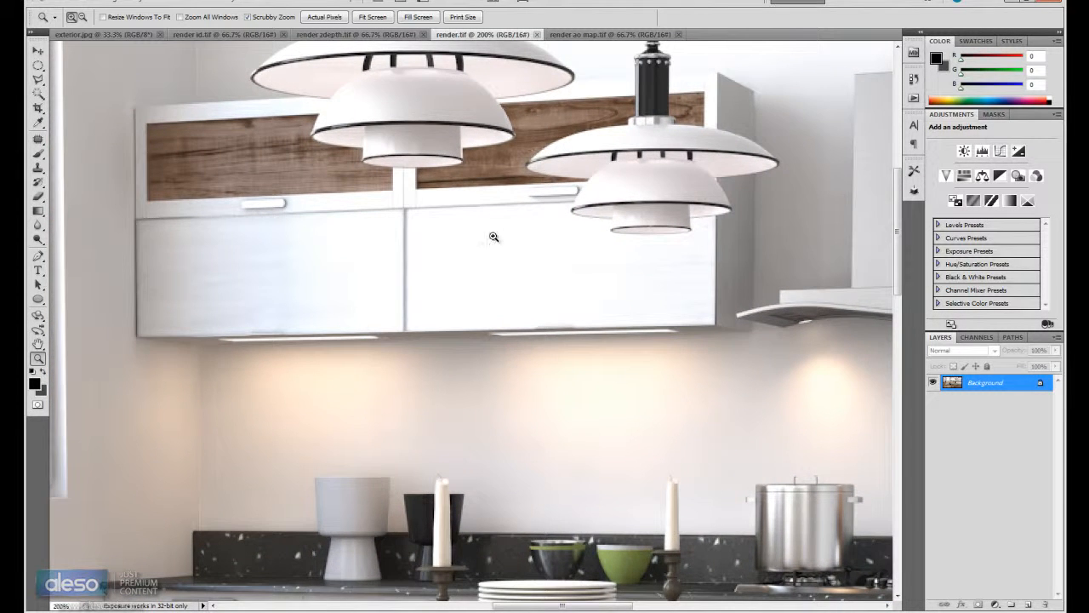
mouse_move(530, 233)
left_mouse_down()
mouse_move(297, 226)
mouse_move(528, 216)
left_mouse_up()
left_click_drag(364, 217, 271, 217)
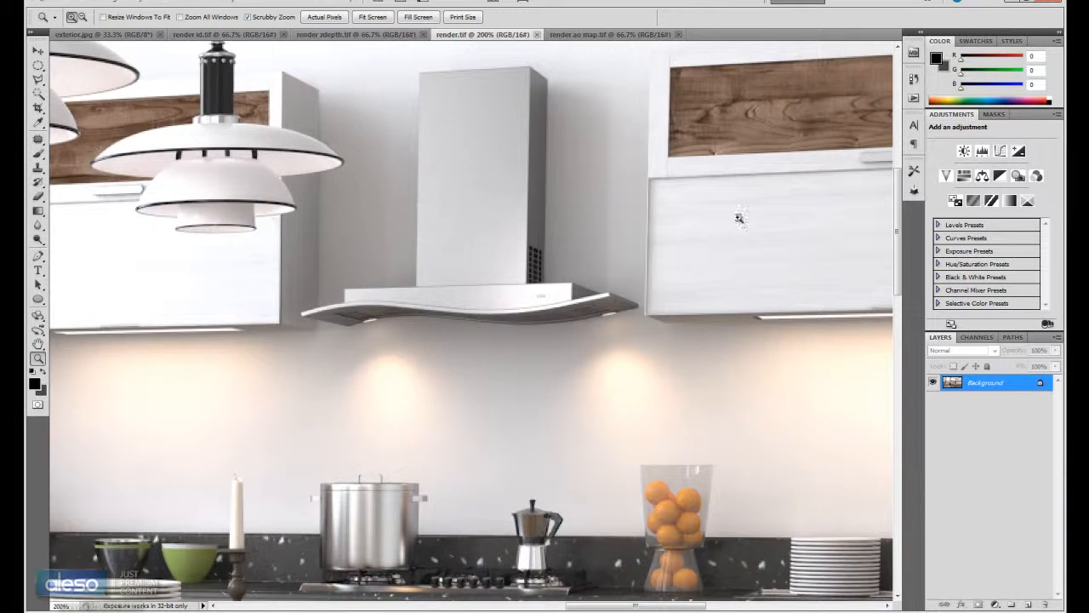
left_click_drag(799, 215, 309, 212)
left_click_drag(356, 378, 488, 341)
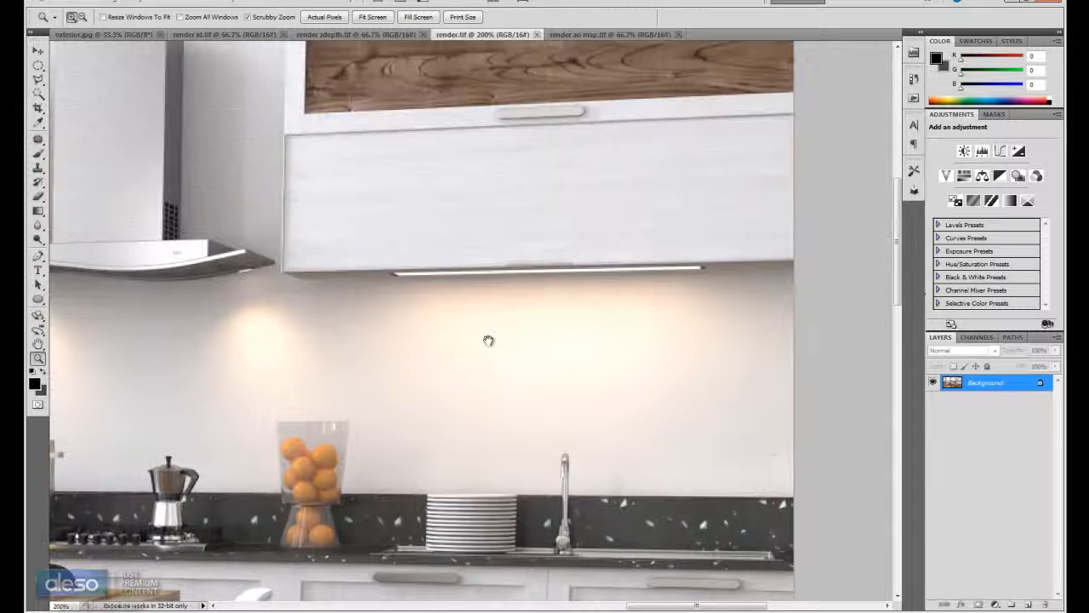
Step: Select most of the white front of the upper cabinet right of the hood with the Polygonal Lasso, feathered by 1 pixel
left_click(37, 79)
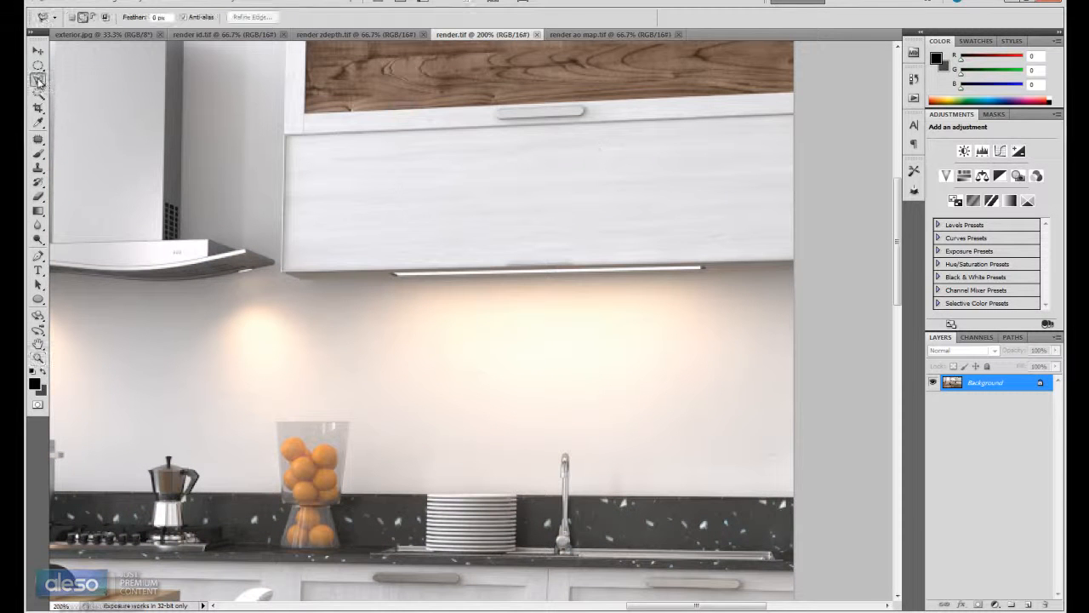
left_click(441, 125)
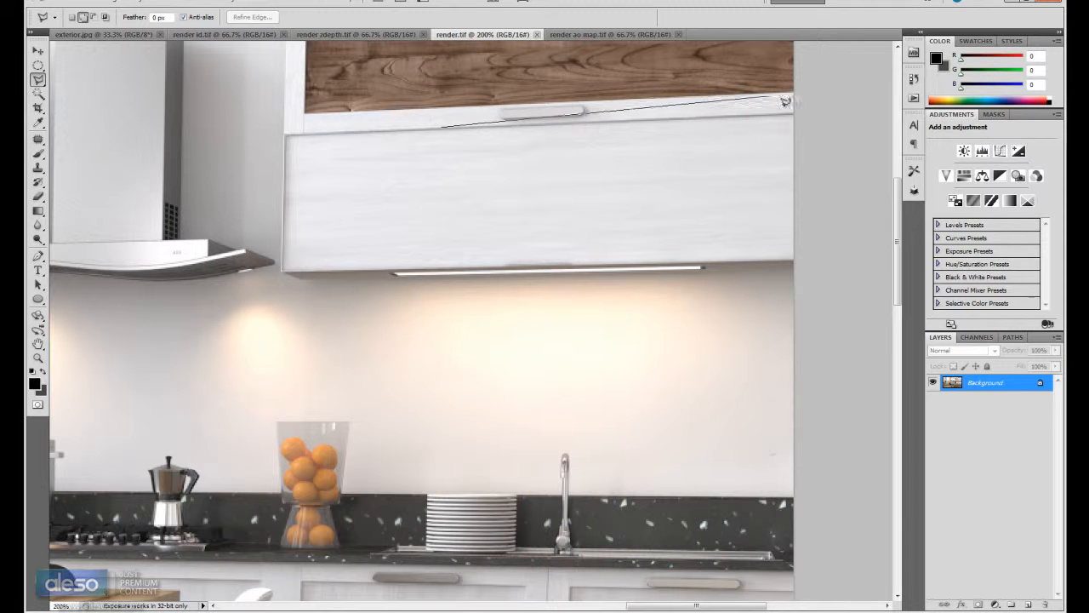
left_click(806, 112)
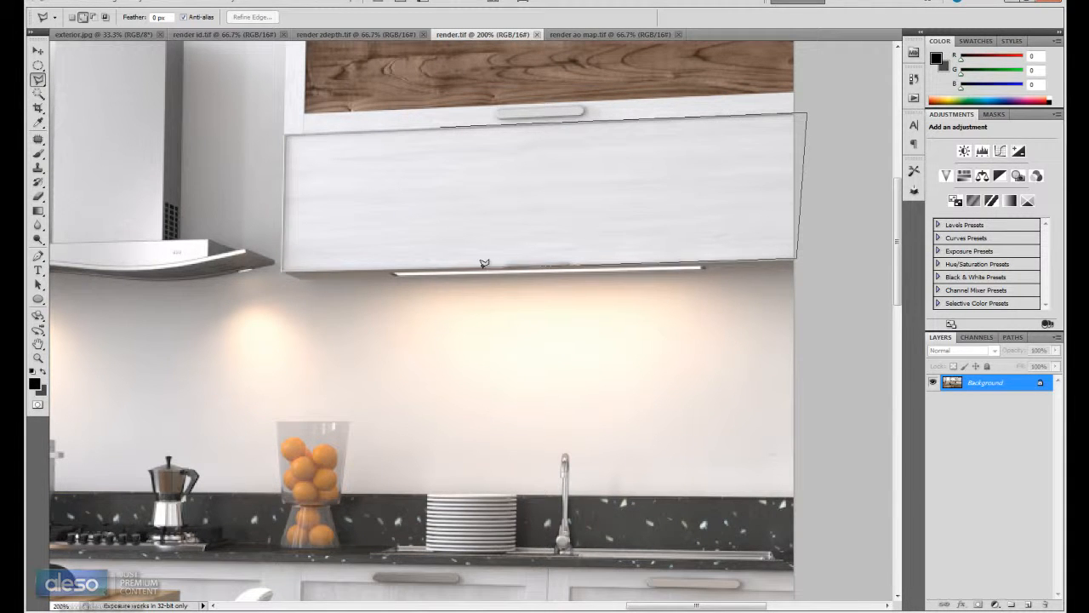
double_click(411, 268)
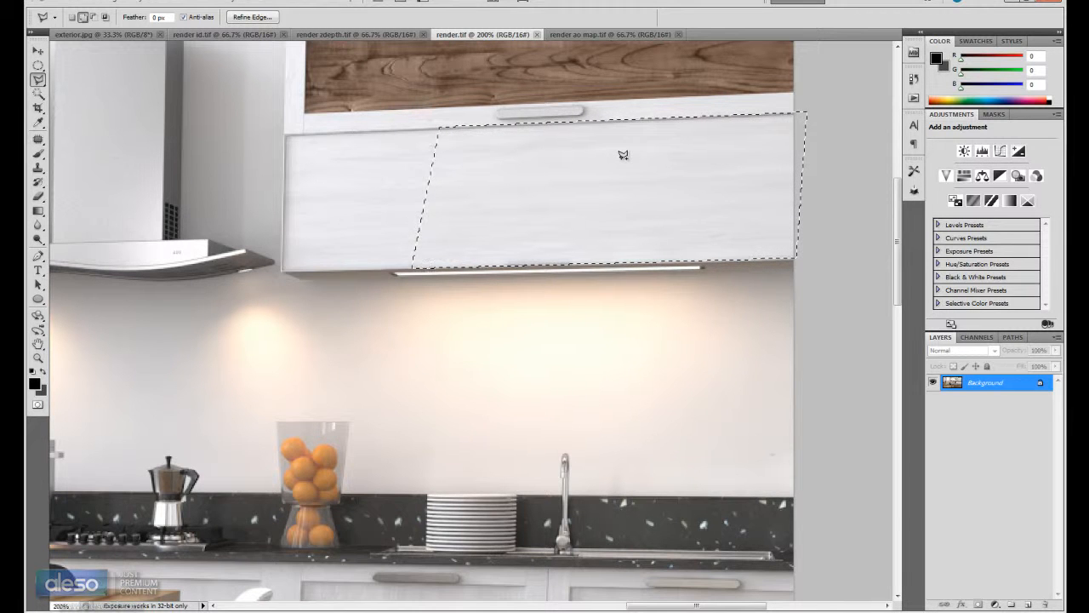
key("shift+F6")
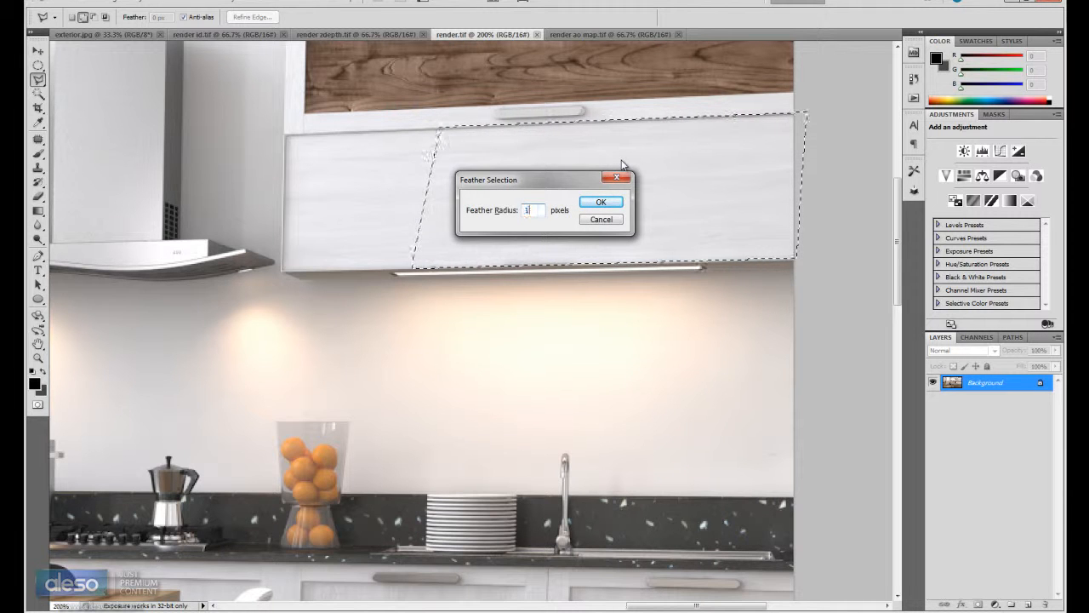
key("Return")
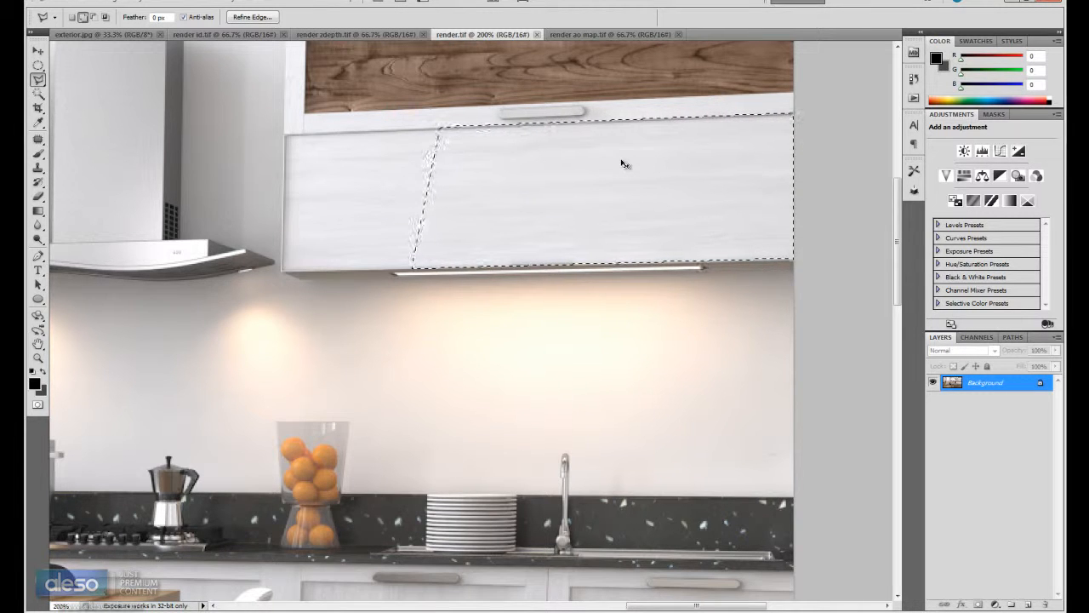
Step: Copy the selected cabinet front to a new layer and name it "wood"
key("ctrl+j")
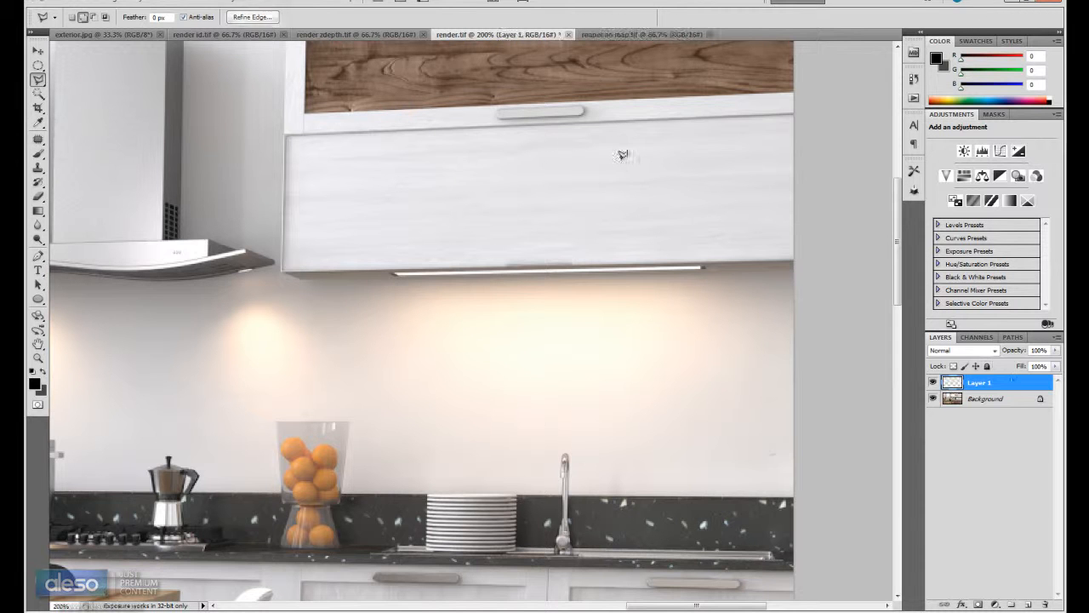
key("v")
double_click(983, 384)
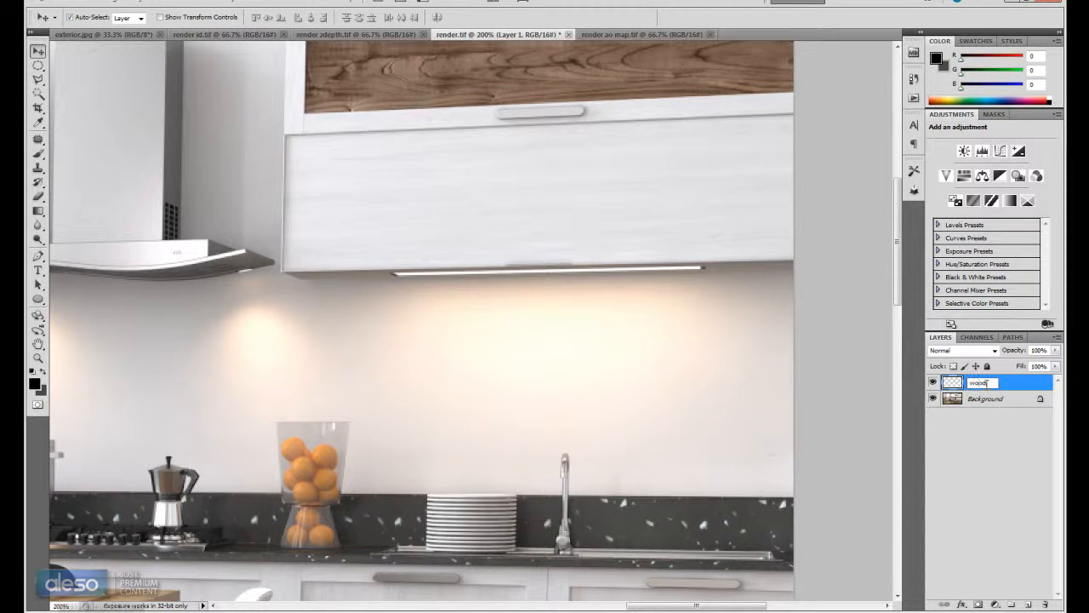
key("Return")
Step: Move the wood patch over the cabinet door between the pendant lamps and the hood
key("ctrl+minus")
left_click_drag(417, 276, 664, 265)
left_click_drag(730, 264, 369, 268)
key("ctrl+plus")
left_click_drag(356, 223, 436, 272)
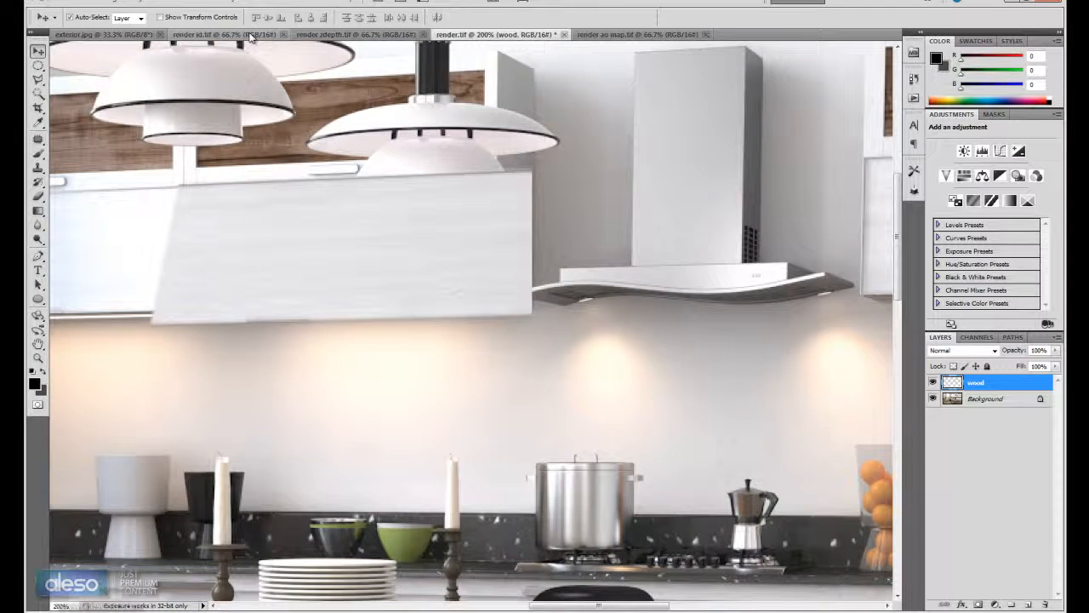
Step: Copy the entire render id.tif image, paste it into render.tif above the wood layer, and hide the pasted layer
left_click(222, 34)
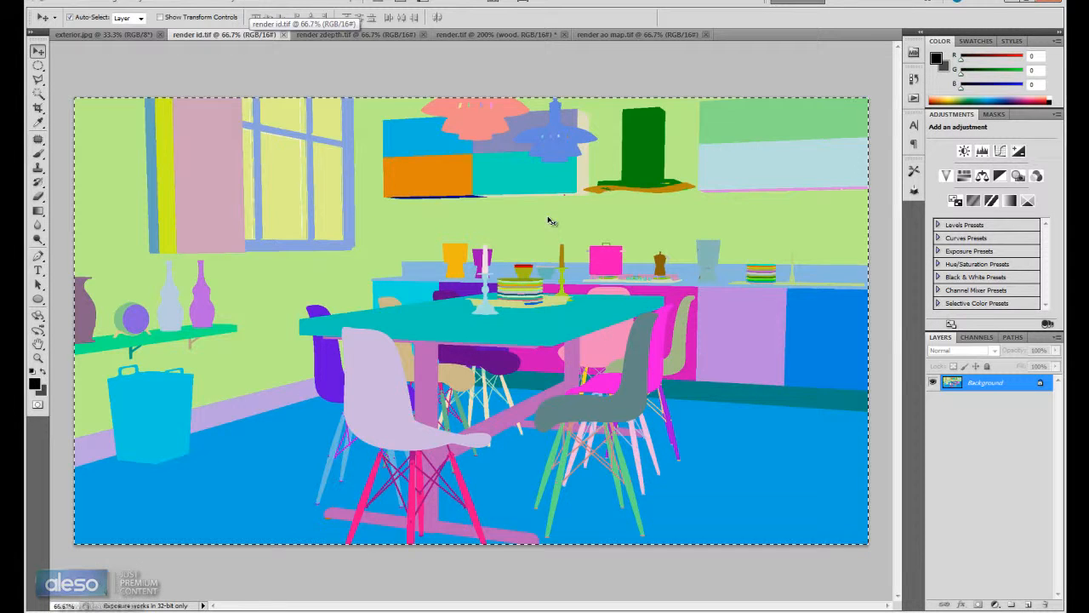
key("ctrl+a")
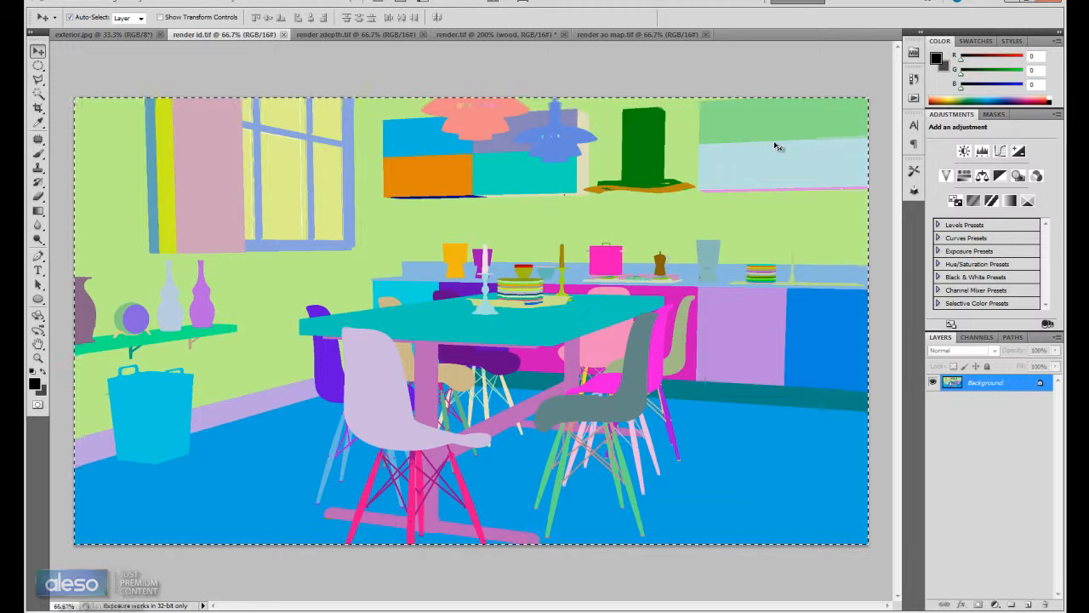
left_click(638, 34)
left_click(461, 33)
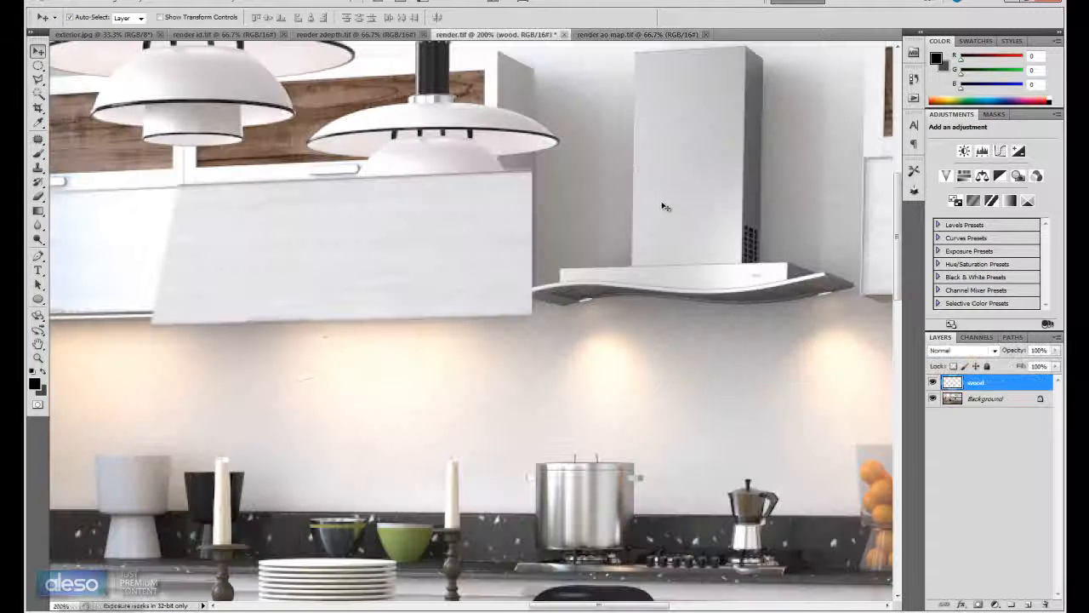
key("ctrl+v")
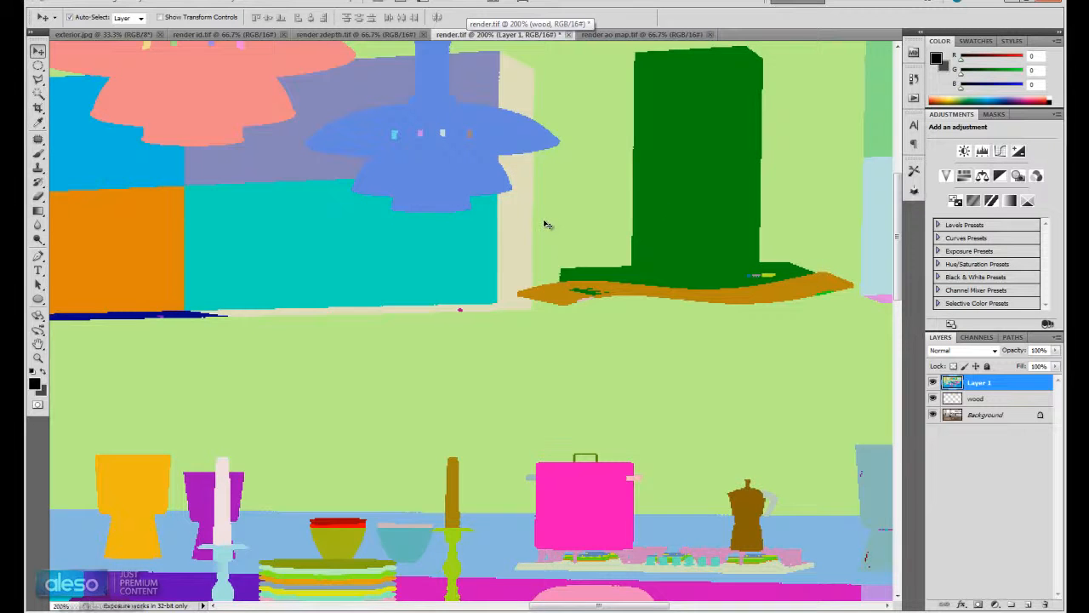
key("ctrl+plus")
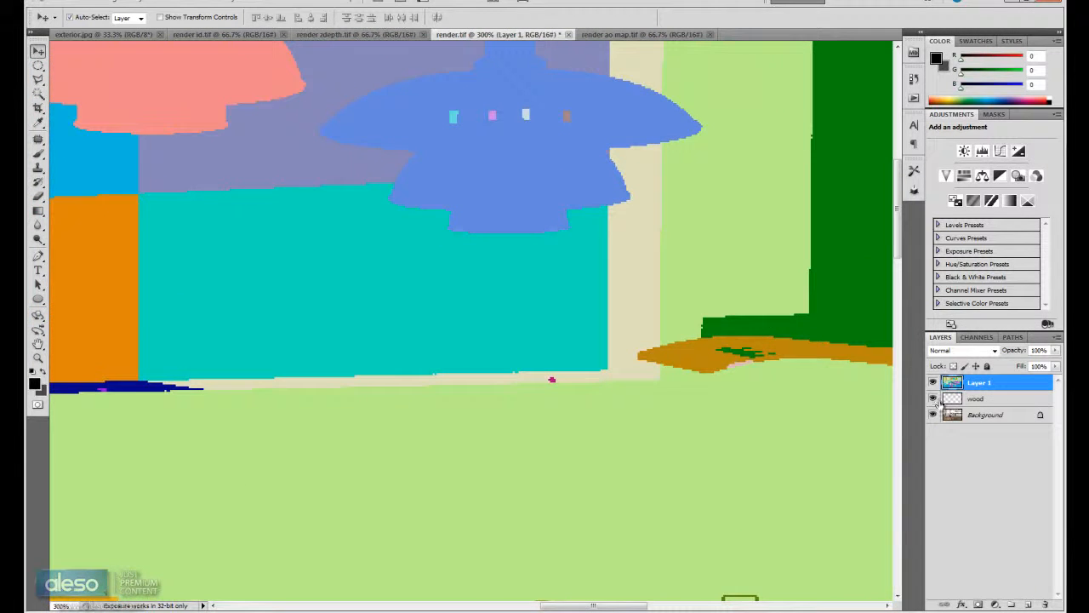
left_click(932, 382)
left_click(479, 262)
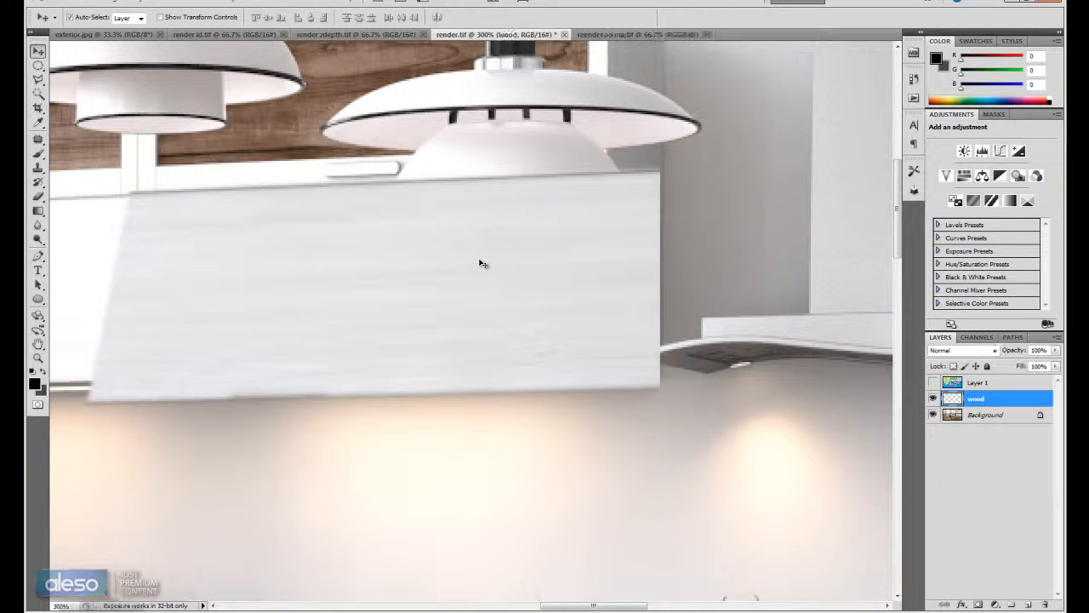
Step: Select the smaller pendant lamp's colour area on the ID layer with the Magic Wand, delete it from the wood layer, and deselect
left_click(987, 382)
key("w")
left_click(530, 171)
left_click(987, 398)
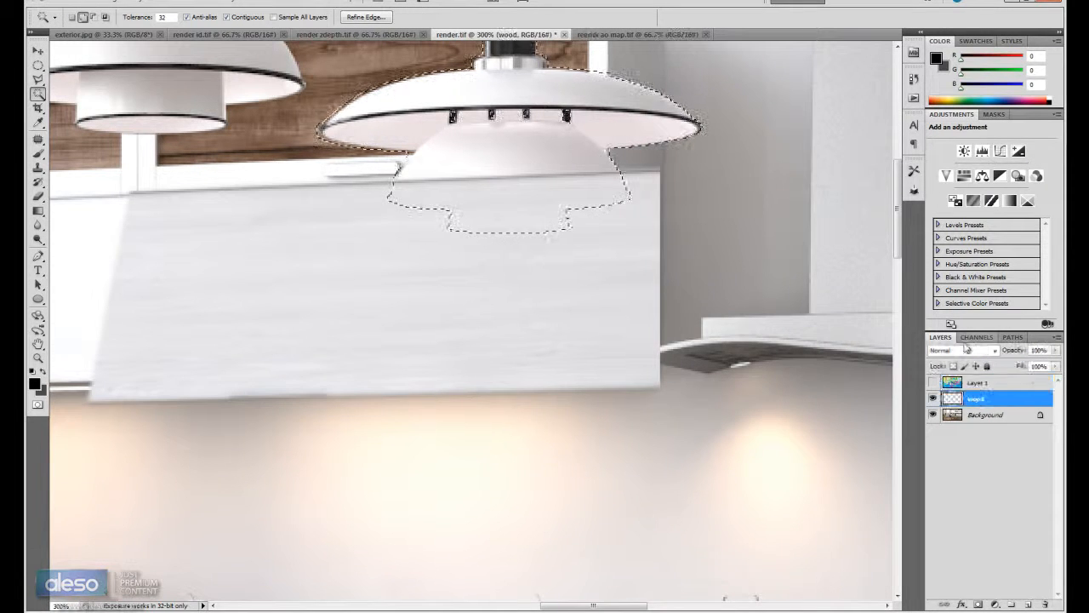
key("Delete")
key("v")
key("ctrl+d")
Step: Hide the wood layer to expose the original cabinet door beneath it
key("ctrl+1")
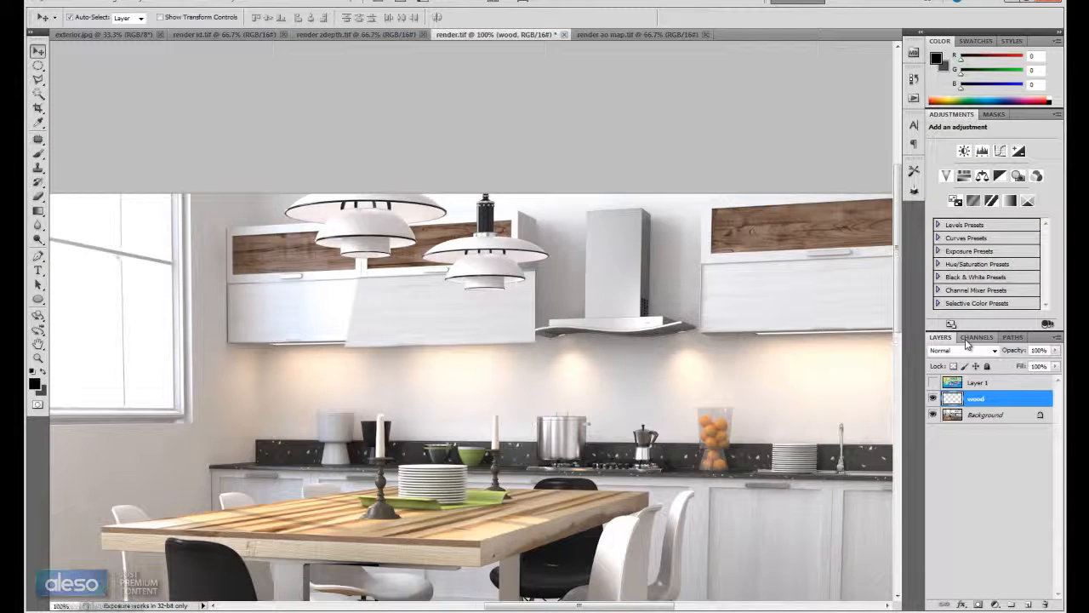
key("ctrl+plus")
key("ctrl+minus")
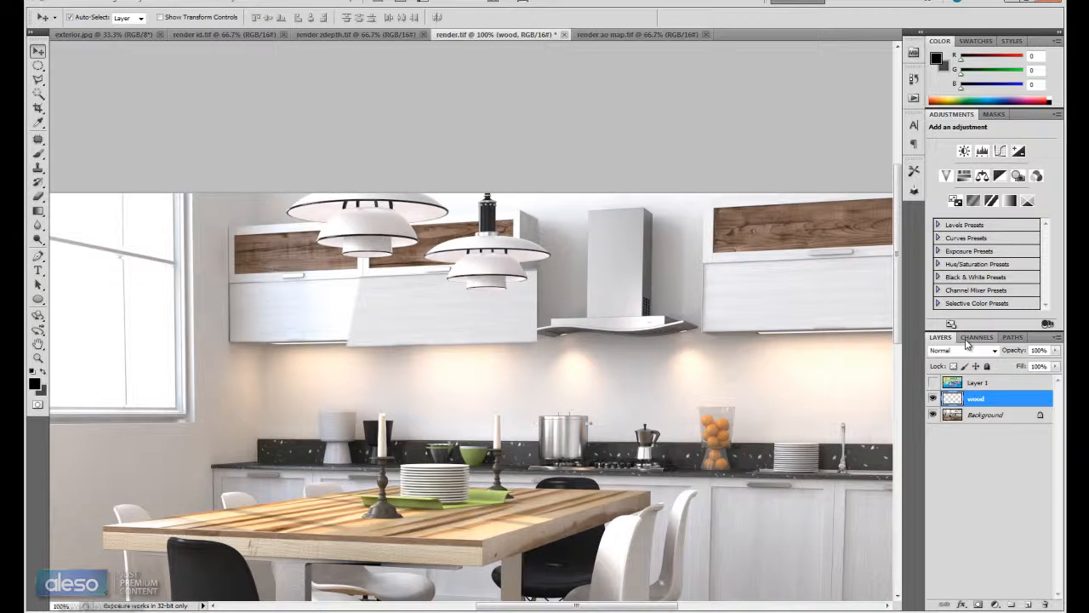
left_click(933, 398)
key("z")
left_click_drag(427, 314, 394, 287)
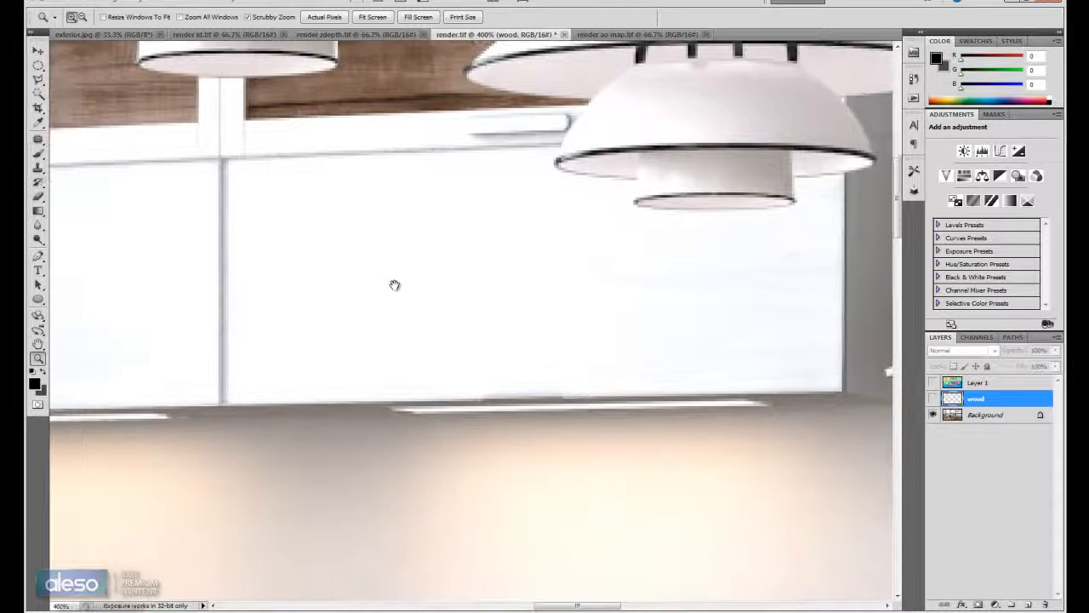
Step: Outline the area outside the cabinet door's top, left, bottom and right edges with the Polygonal Lasso, following the door edges closely
left_click(36, 80)
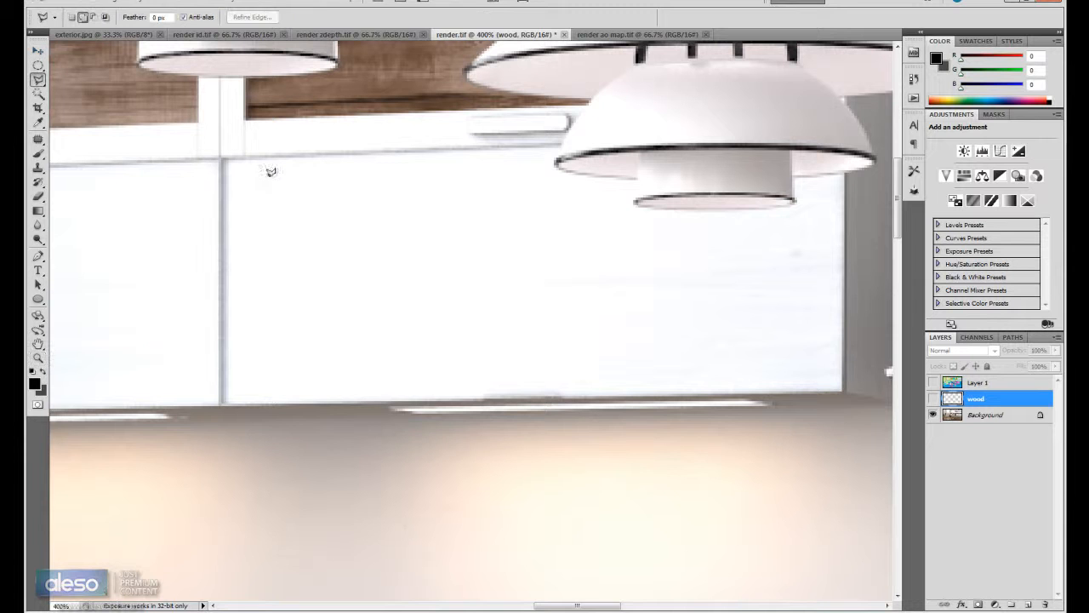
left_click(561, 143)
left_click(224, 158)
left_click(225, 401)
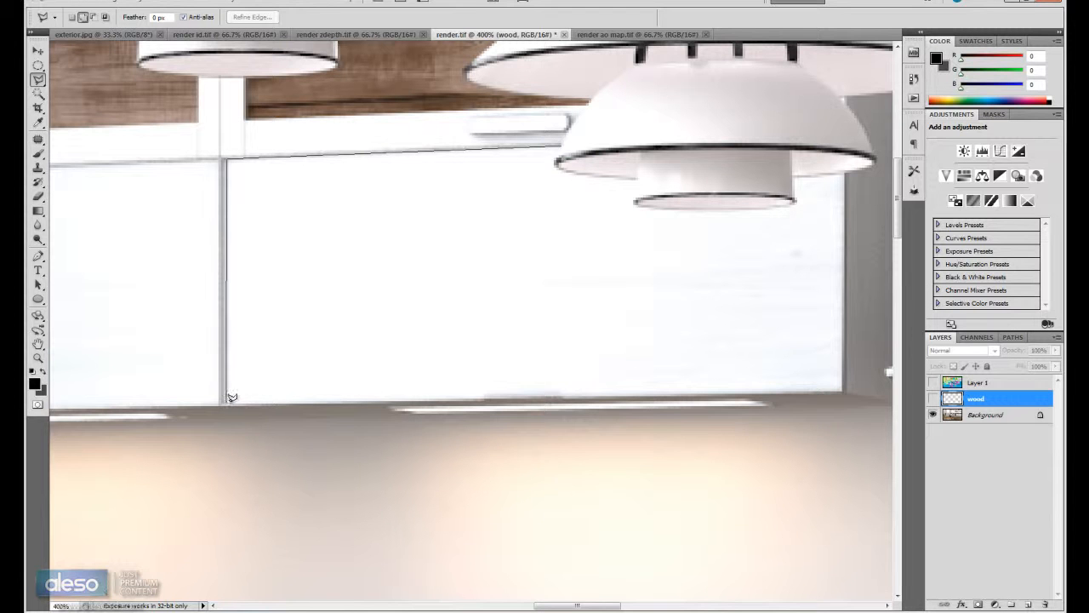
left_click(842, 387)
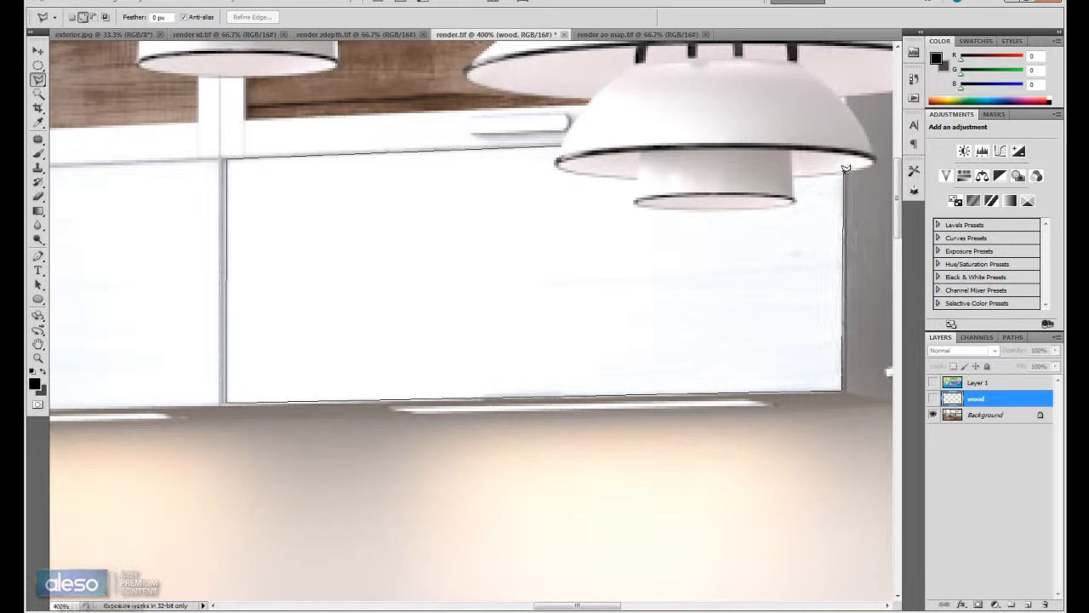
left_click(856, 538)
left_click(189, 498)
left_click(151, 314)
left_click(152, 158)
left_click(485, 105)
double_click(560, 105)
Step: Feather the selection by 1 pixel, show the wood layer, delete the wood extending past the door edges, and deselect
key("shift+F6")
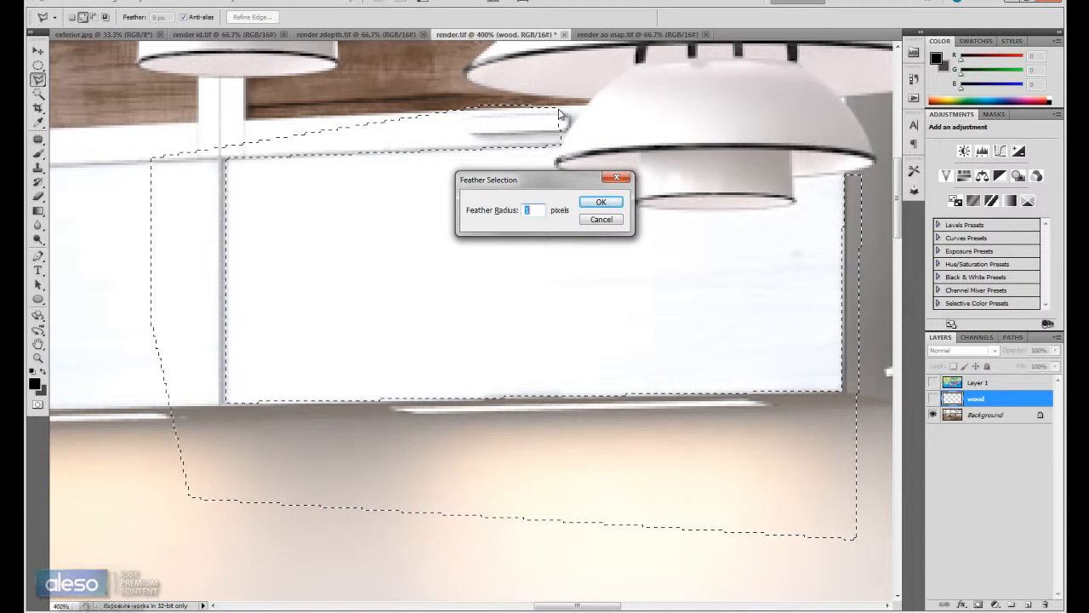
key("Return")
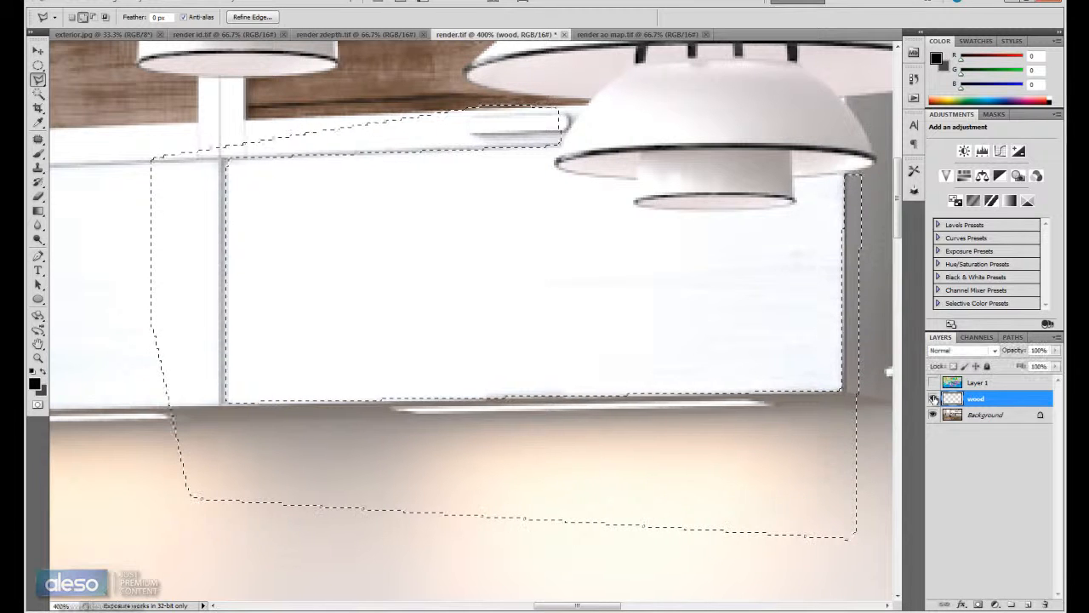
left_click(934, 398)
key("ctrl+d")
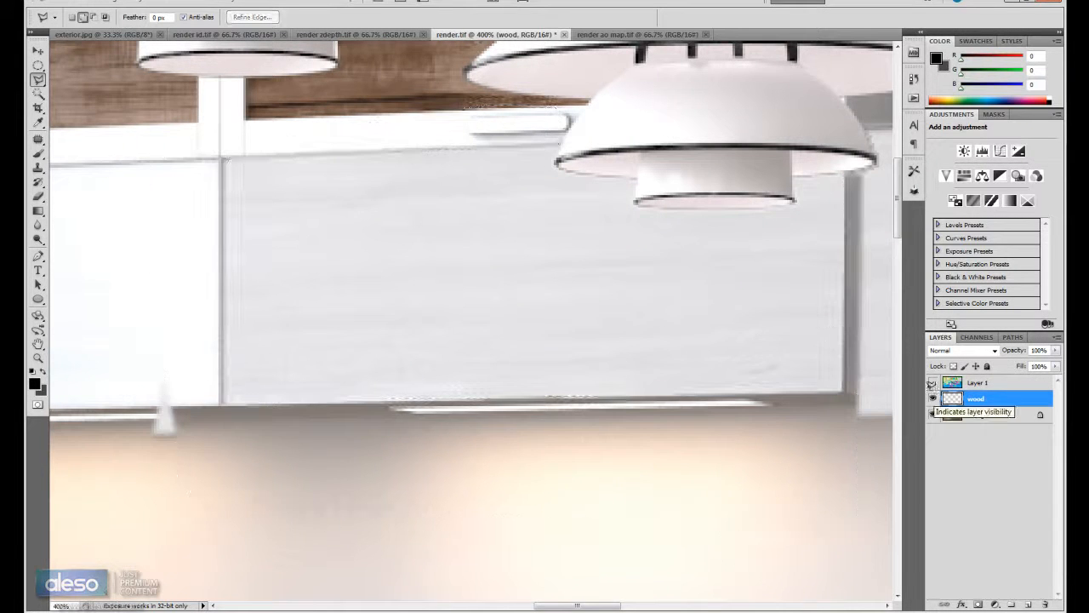
Step: Select the leftover wood strip past the door's right edge with the Polygonal Lasso, delete it, and deselect
left_click_drag(688, 212, 442, 240)
left_click(595, 111)
left_click(595, 477)
left_click(731, 513)
left_click(783, 289)
left_click(784, 179)
left_click(740, 89)
double_click(604, 57)
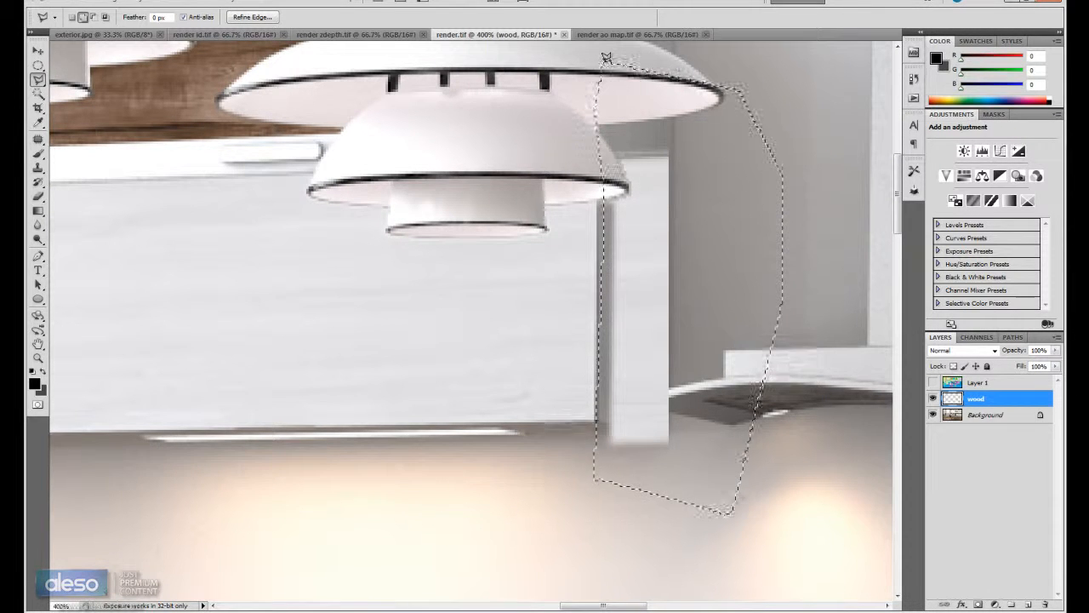
key("ctrl+d")
Step: Compare the patched door's brightness with the neighbouring cabinet doors across the kitchen
left_click_drag(345, 241, 524, 250)
key("ctrl+minus")
key("ctrl+minus")
key("ctrl+minus")
key("ctrl+minus")
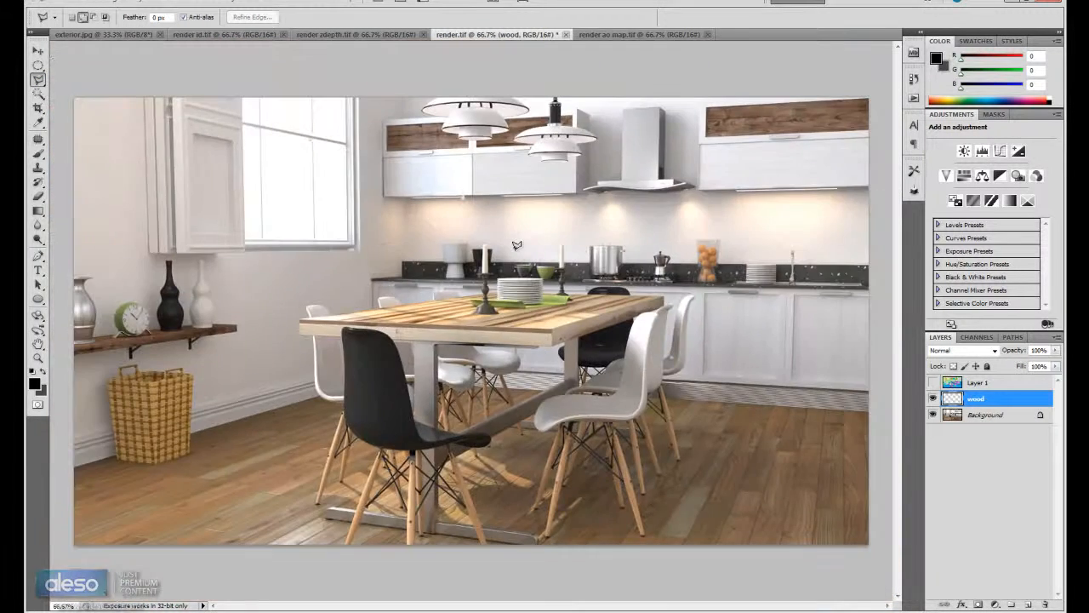
key("v")
key("ctrl+plus")
left_click_drag(466, 150, 441, 212)
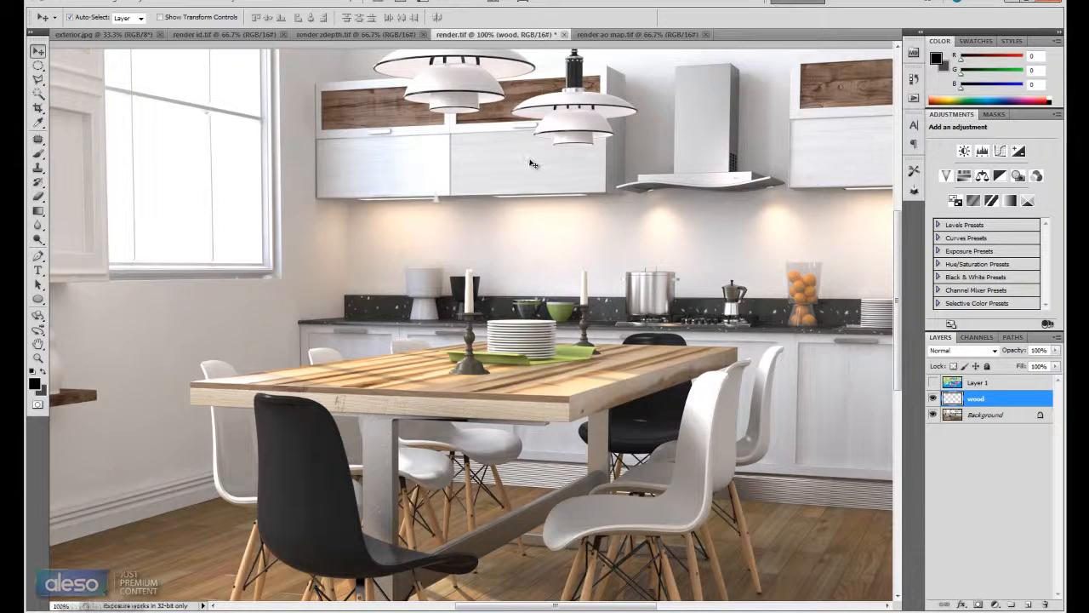
left_click_drag(529, 161, 533, 180)
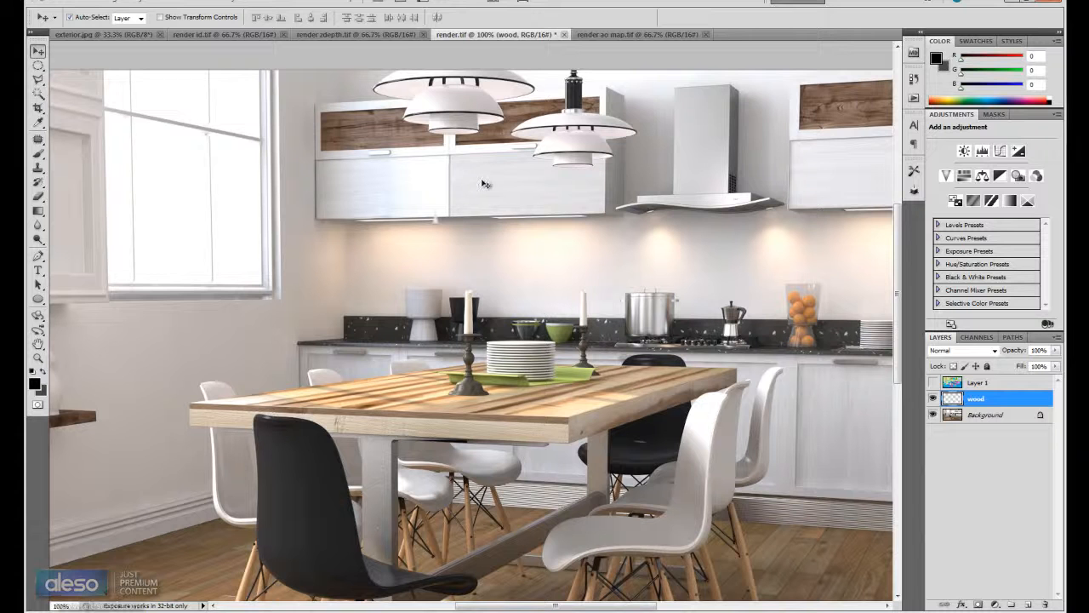
left_click_drag(635, 187, 513, 191)
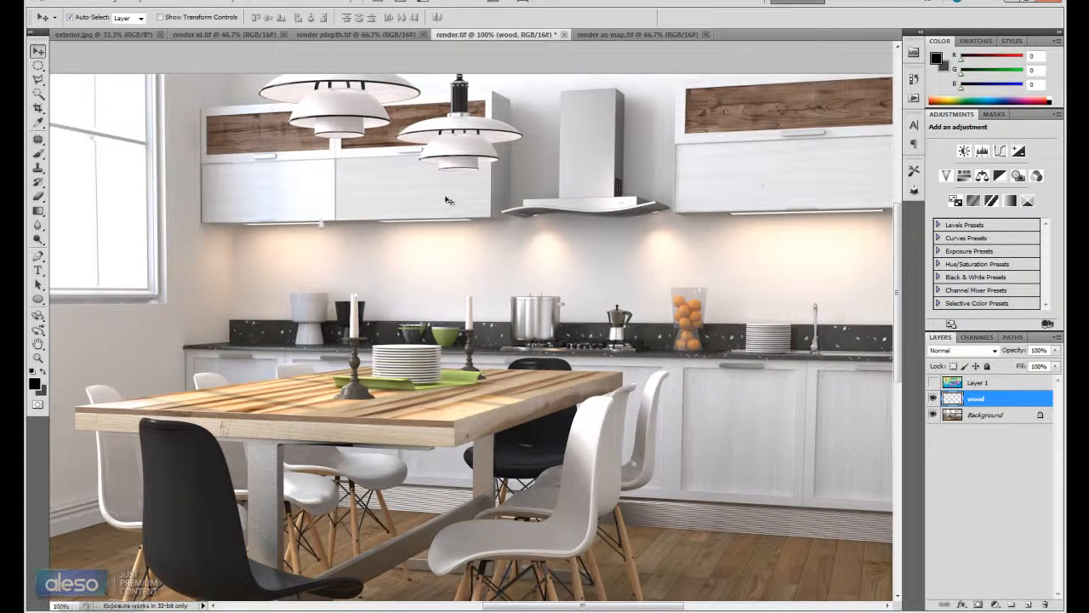
Step: Brighten the wood layer with Levels, setting the midtone input to 1.61 and the white input to about 237
key("ctrl+l")
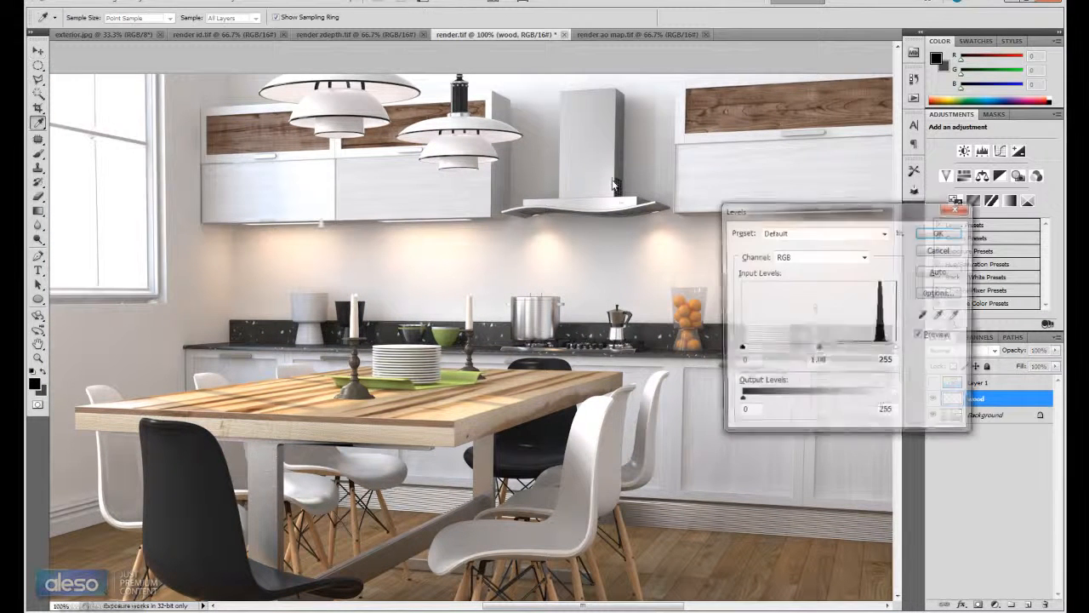
left_click_drag(818, 351, 791, 352)
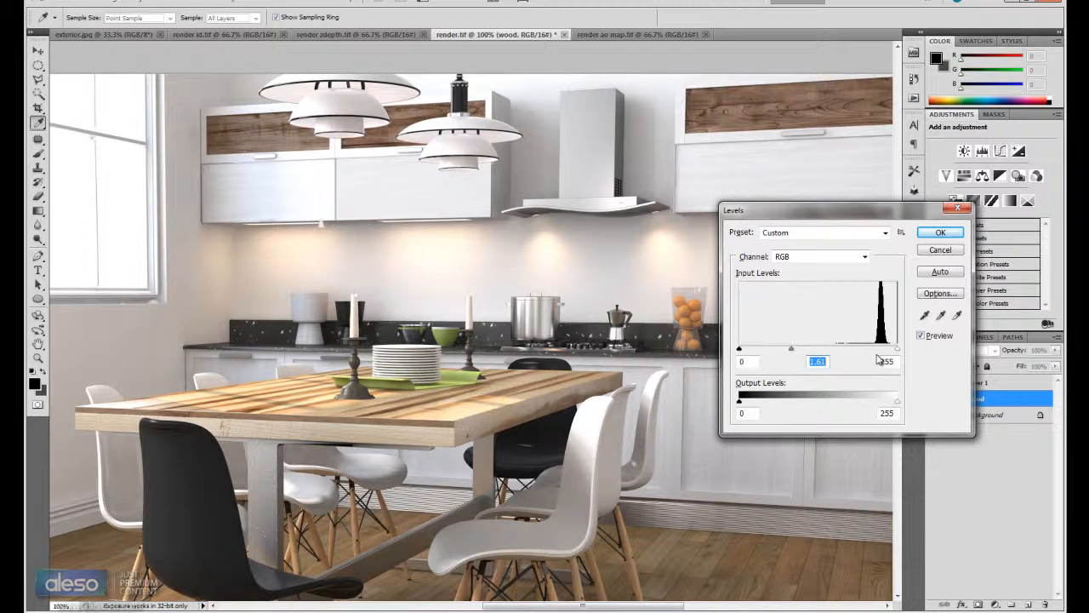
left_click_drag(897, 353, 886, 352)
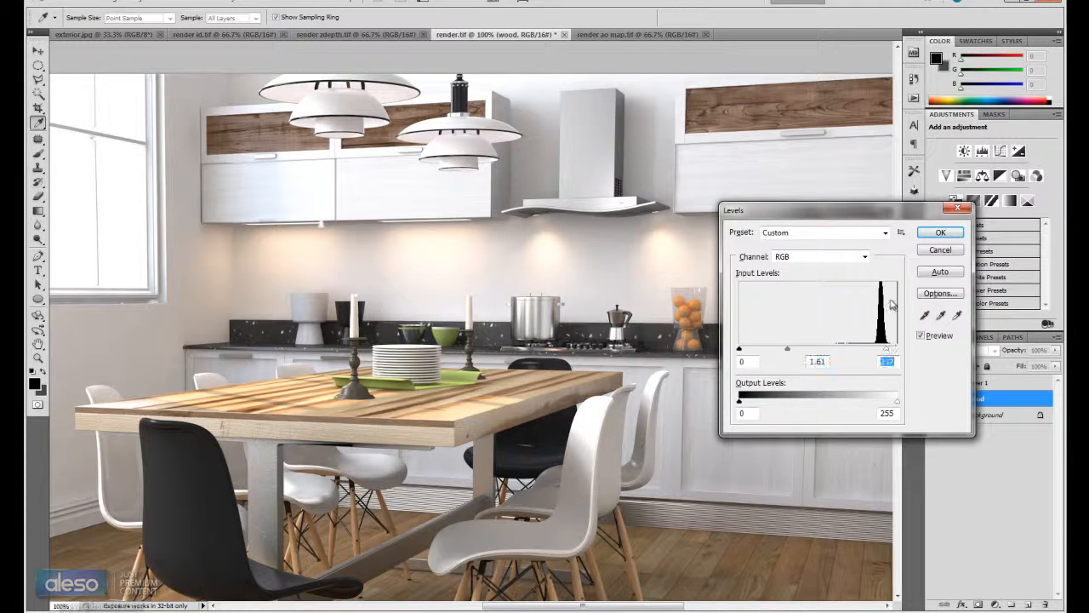
left_click(933, 241)
Step: Toggle the wood layer's visibility to compare the door with and without the patch, leaving the layer visible
left_click(934, 399)
left_click(933, 400)
left_click(933, 400)
left_click(934, 399)
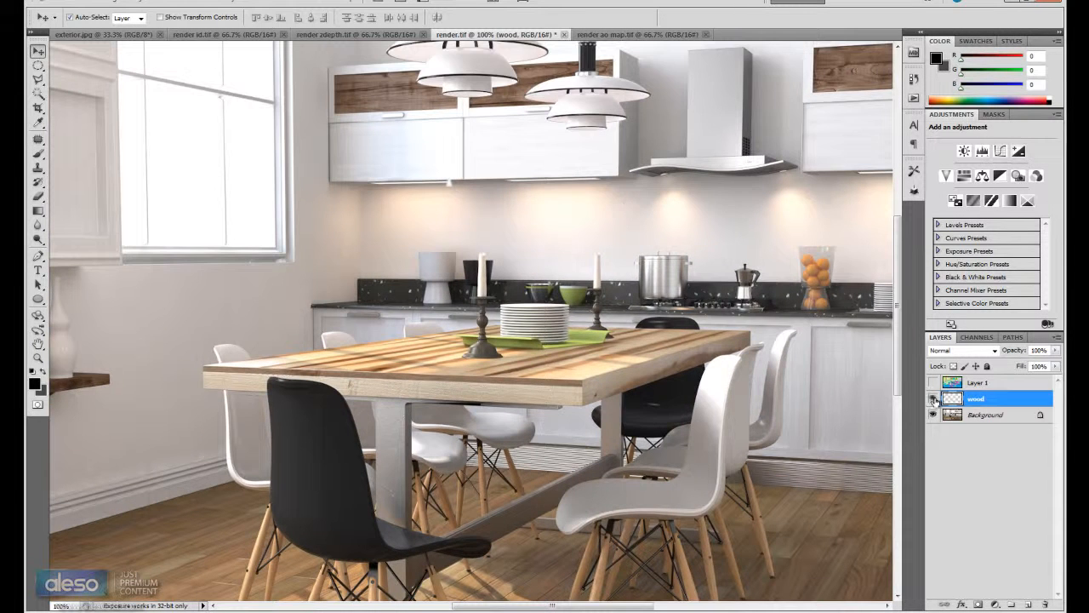
left_click(933, 399)
left_click(934, 399)
left_click_drag(464, 146, 489, 207)
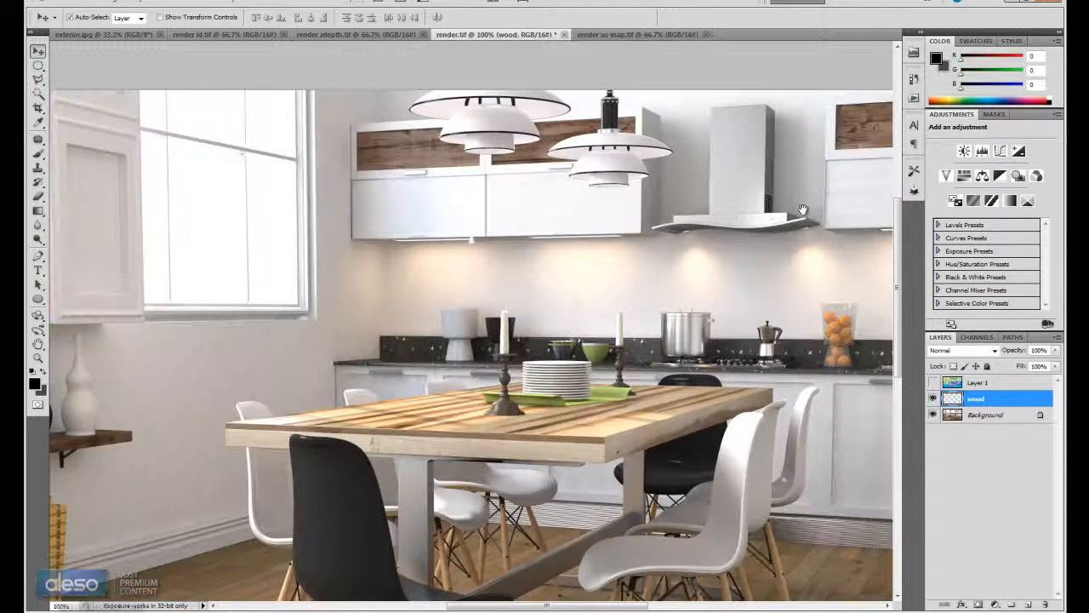
left_click_drag(803, 212, 539, 233)
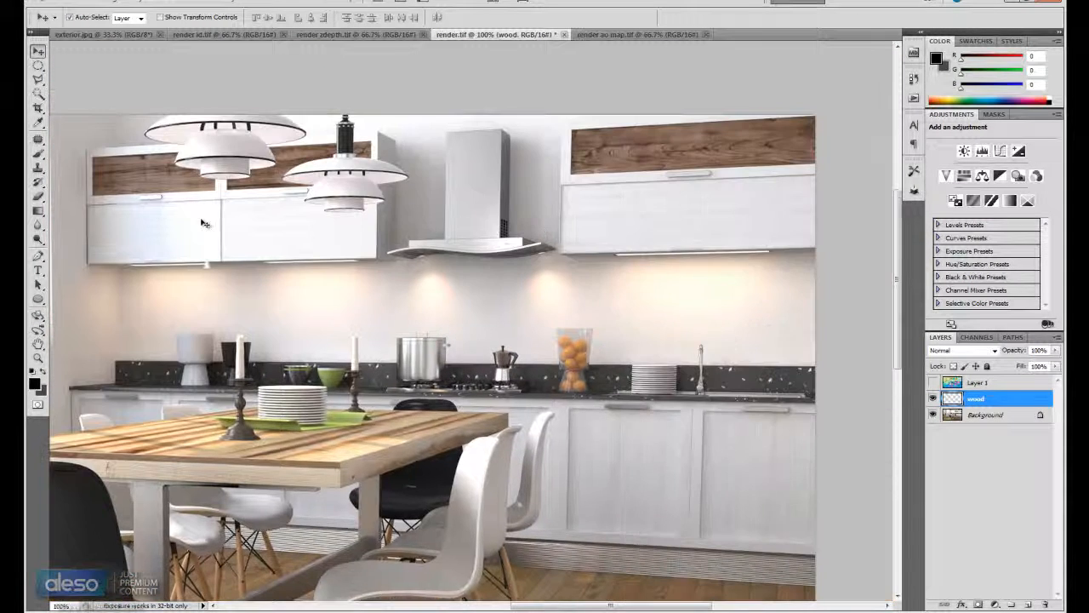
Step: Select most of the white wood door right of the hood with the Polygonal Lasso and copy it from Background to a new layer
key("z")
left_click(704, 223)
left_click(37, 79)
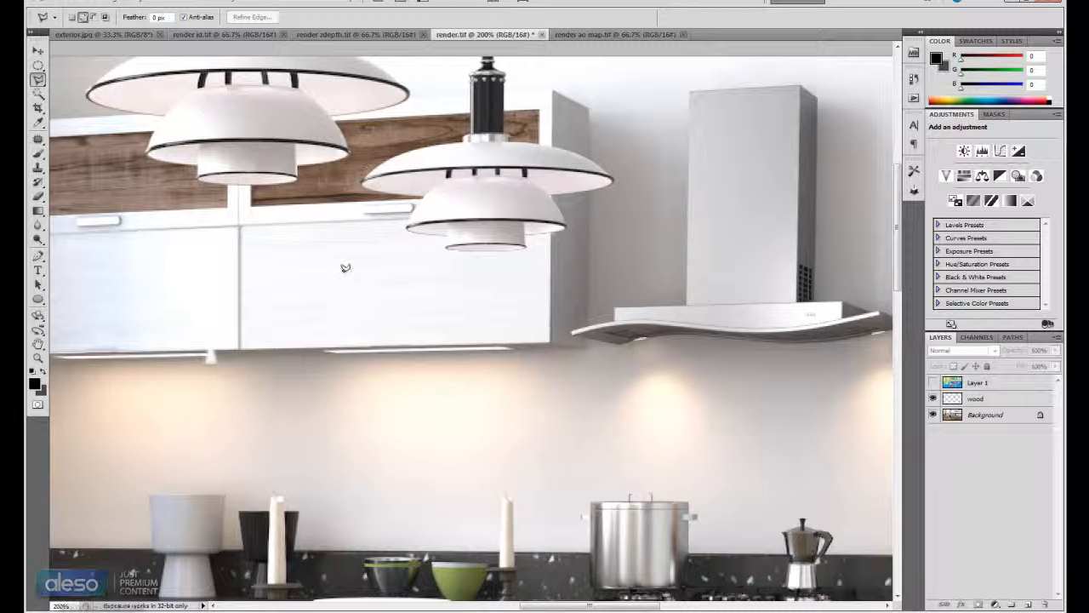
left_click_drag(815, 230, 194, 250)
left_click(323, 208)
left_click(677, 201)
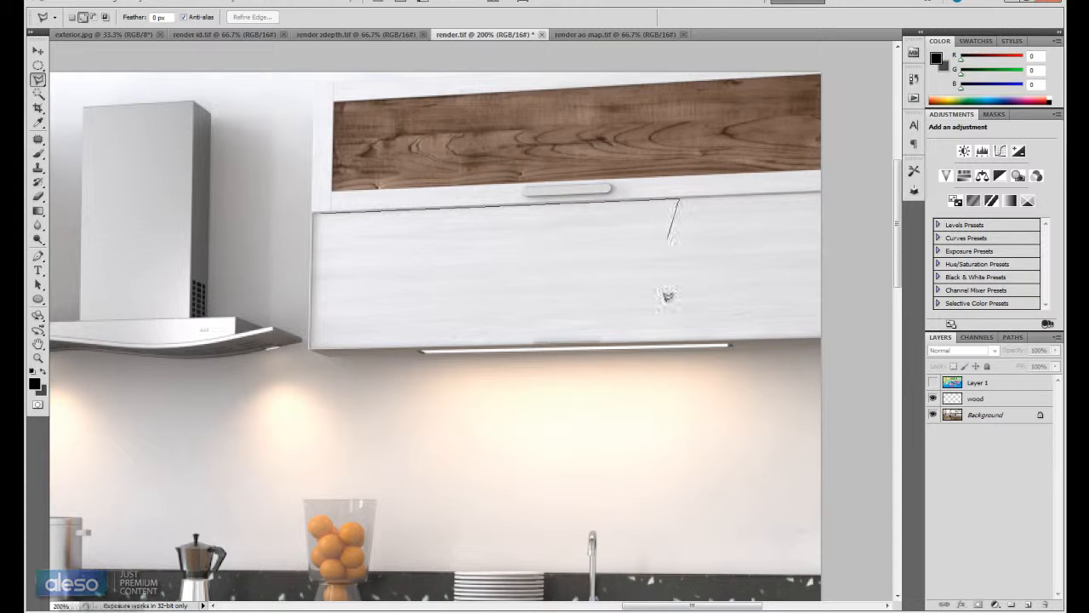
left_click(683, 339)
left_click(315, 346)
left_click(320, 210)
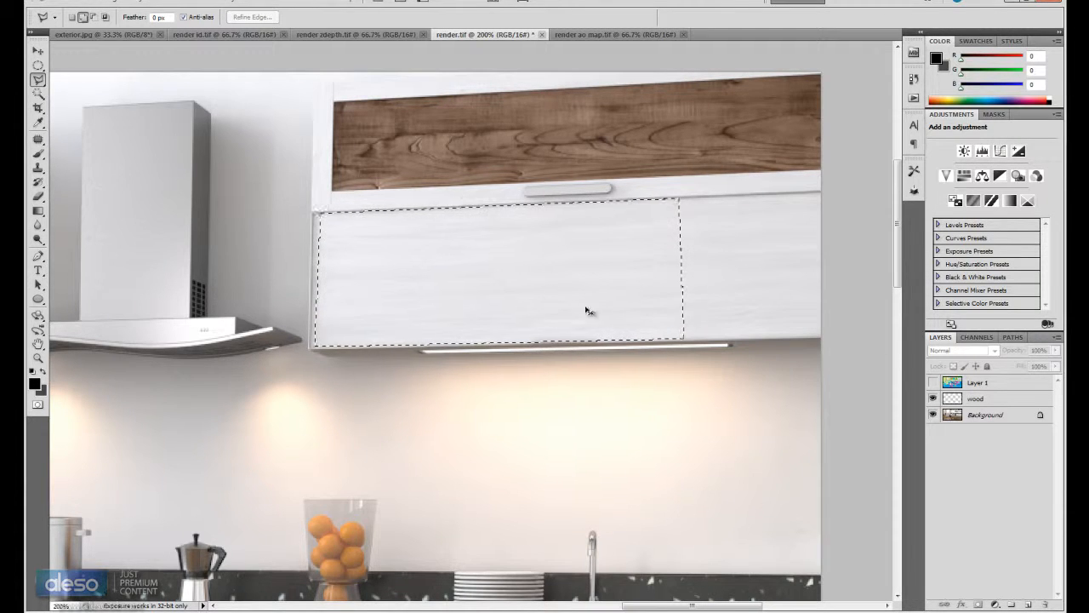
left_click(996, 414)
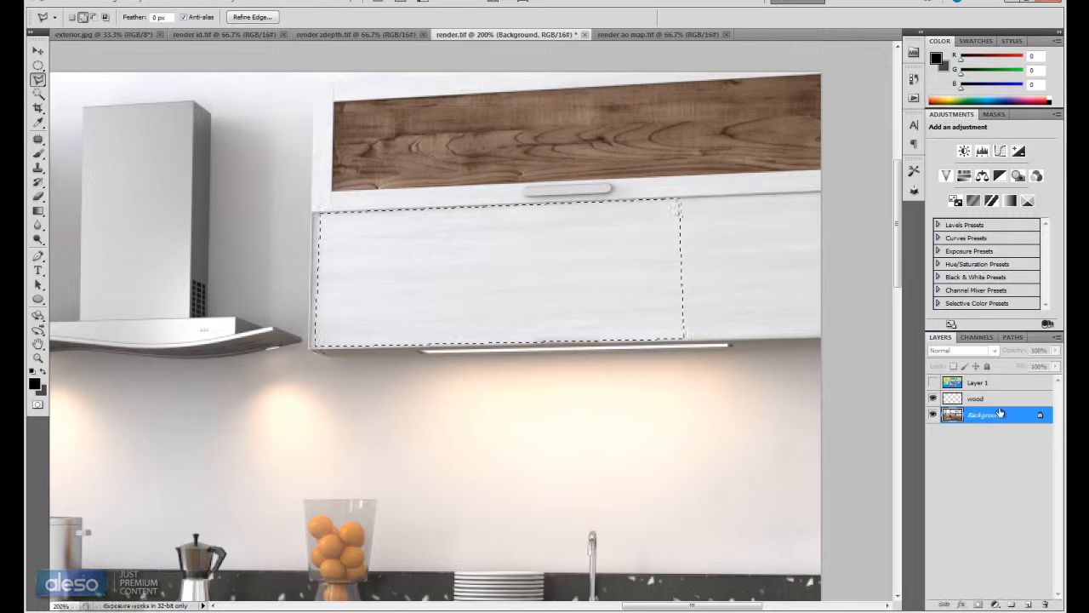
key("ctrl+j")
Step: Move the copied wood patch over the leftmost upper cabinet door beside the window
key("v")
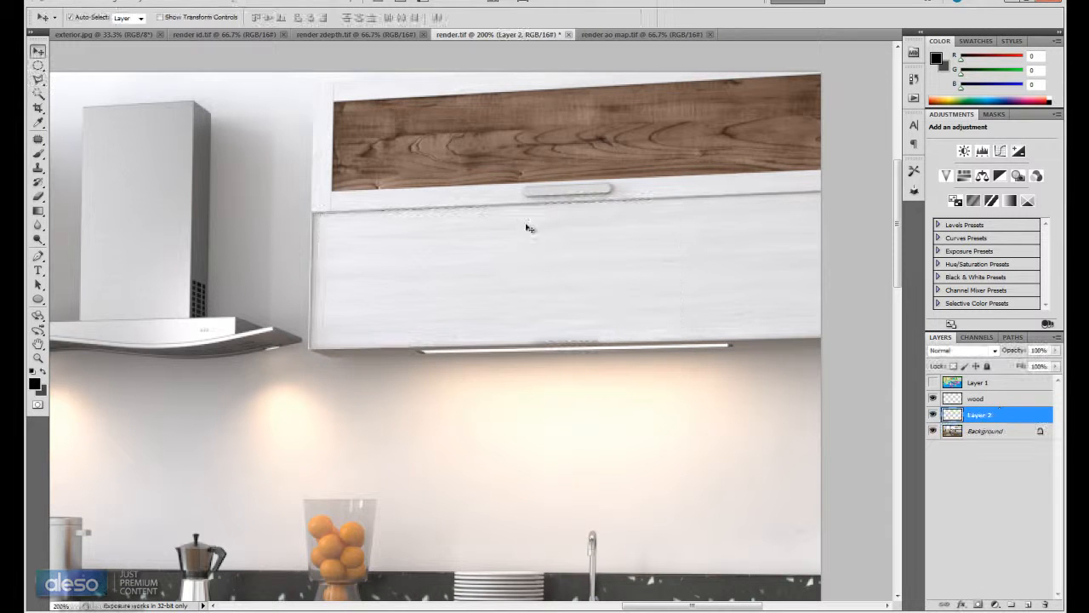
key("ctrl+minus")
key("ctrl+minus")
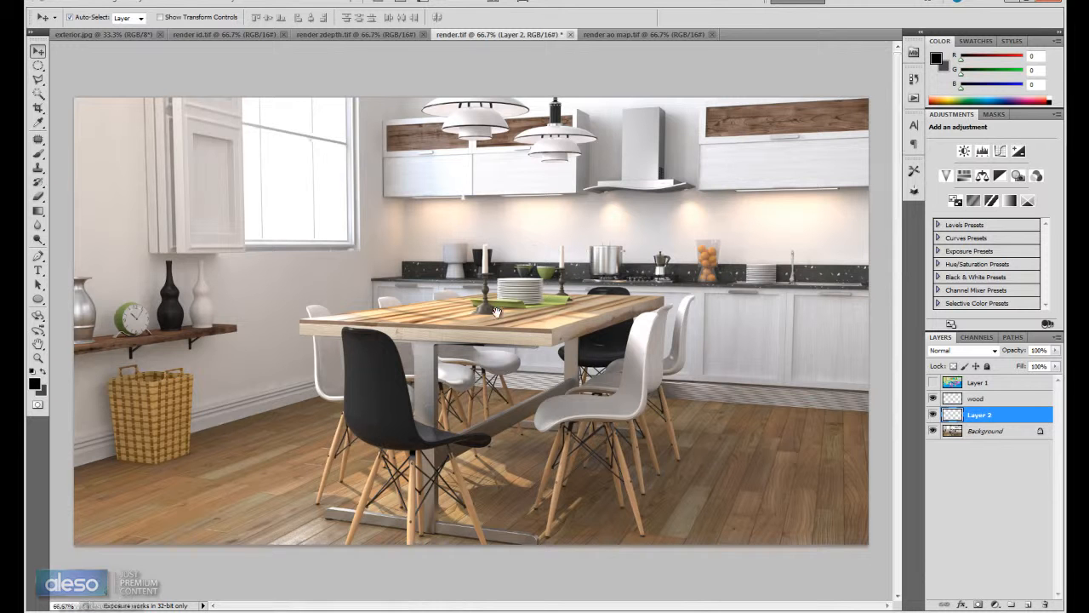
left_click_drag(540, 180, 446, 203)
key("z")
left_click(446, 202, "alt")
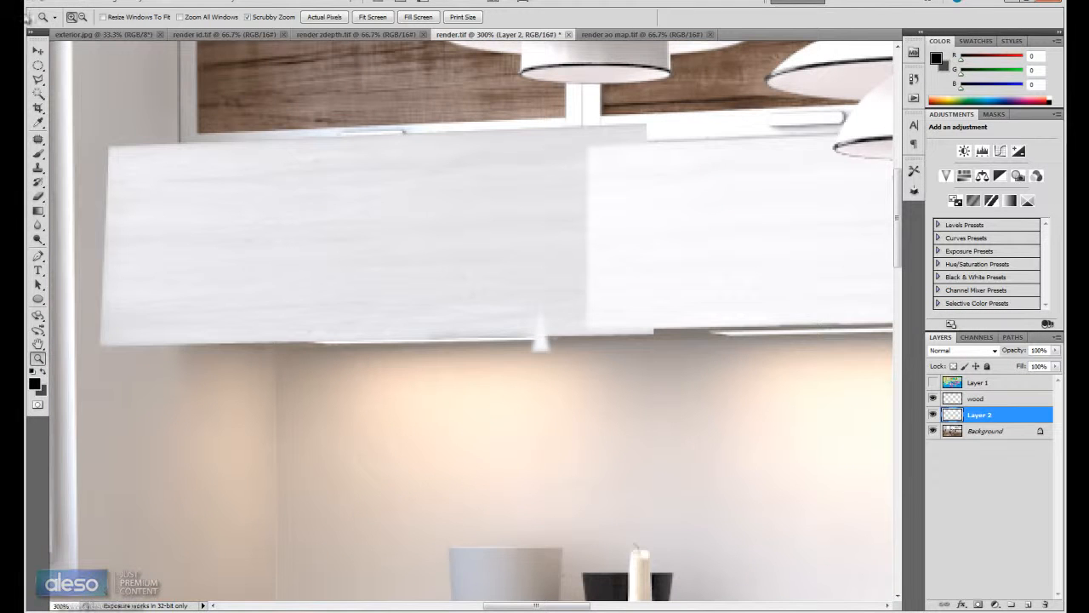
Step: Apply a Perspective transform to the new patch, enlarging its left side to about 106% height
left_click(39, 51)
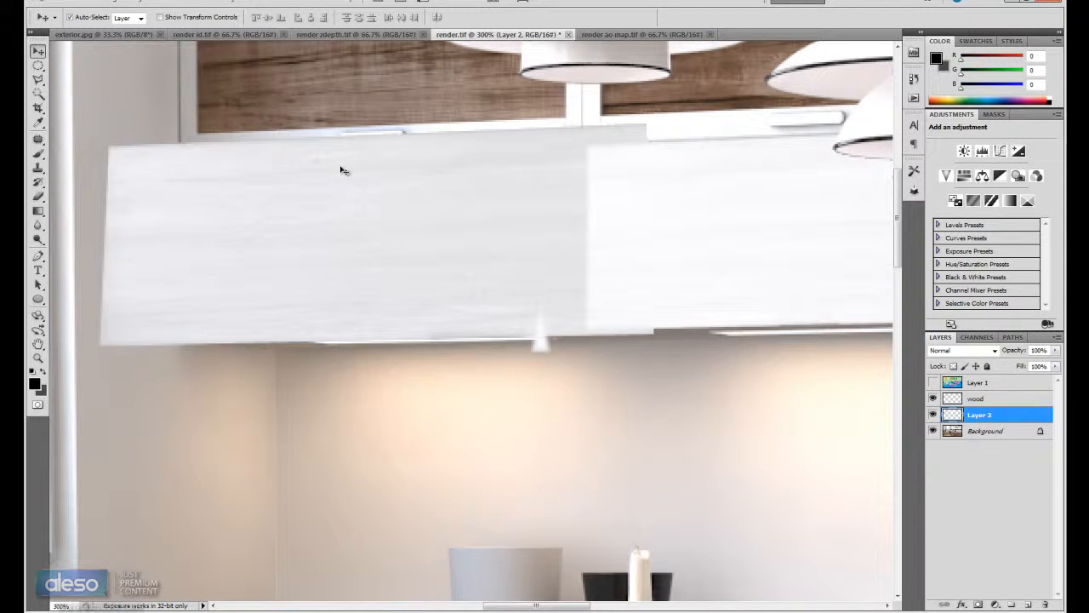
left_click(85, 4)
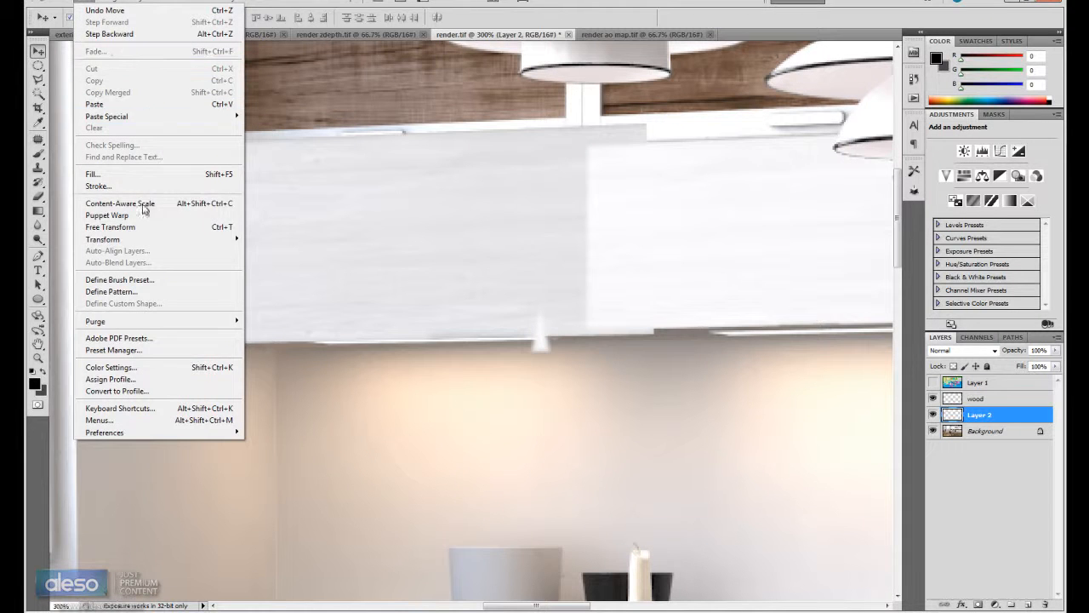
mouse_move(151, 241)
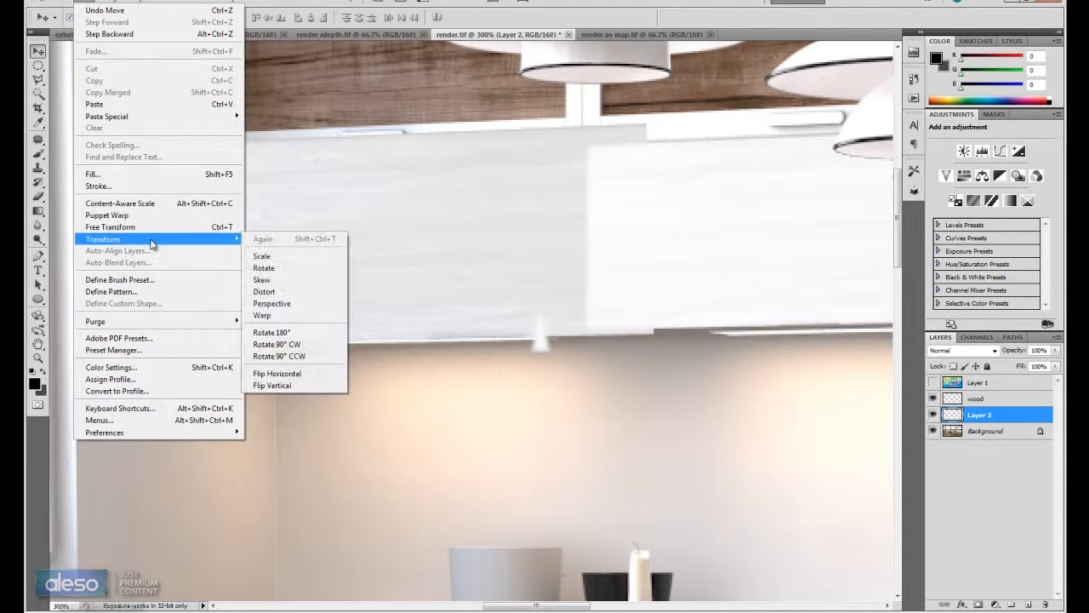
left_click(298, 308)
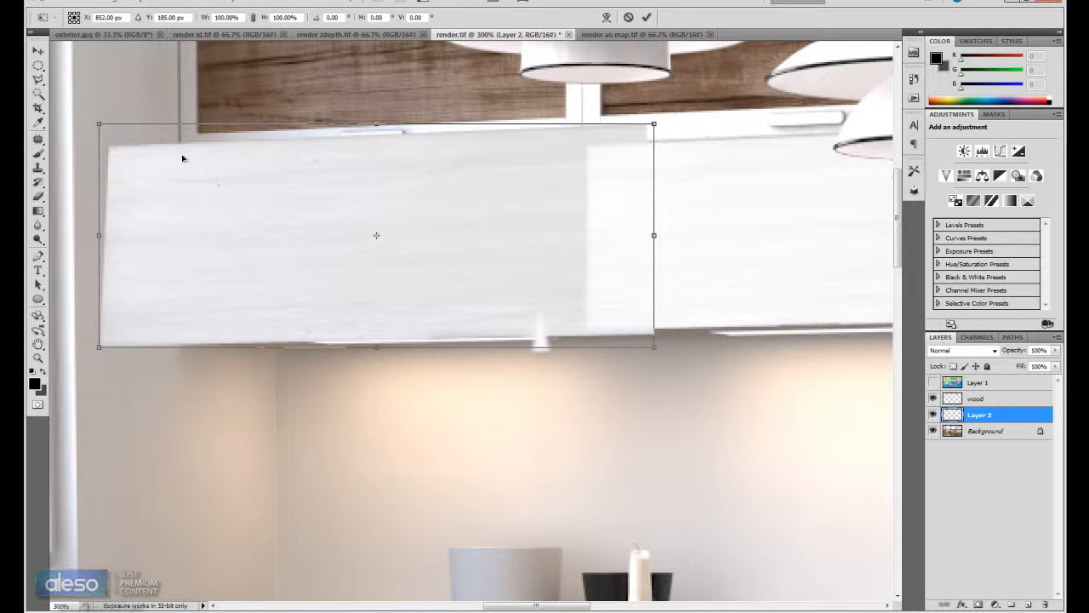
left_click_drag(100, 125, 101, 120)
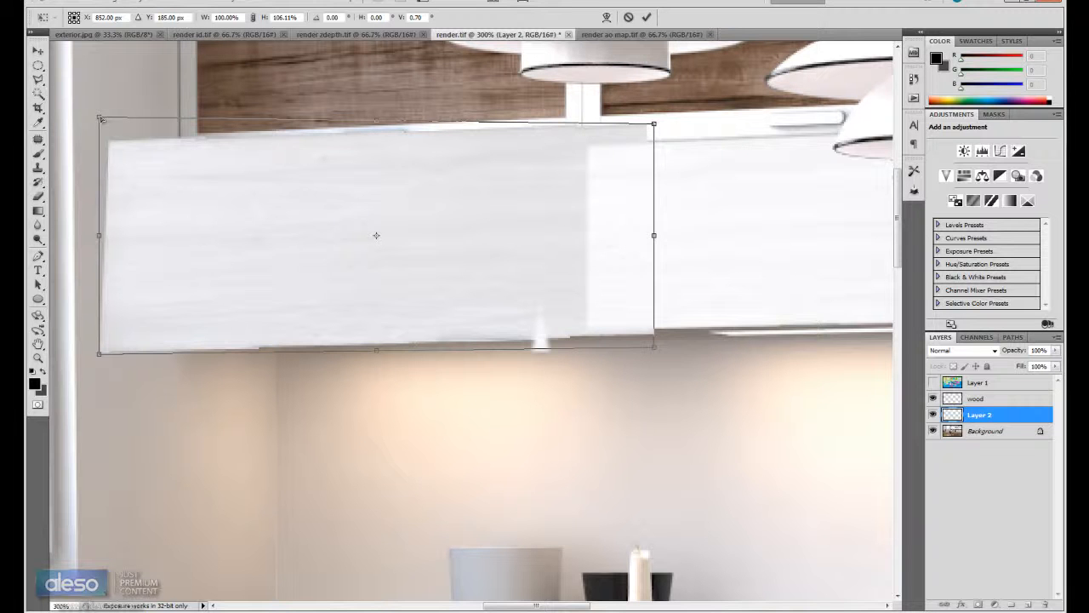
key("Return")
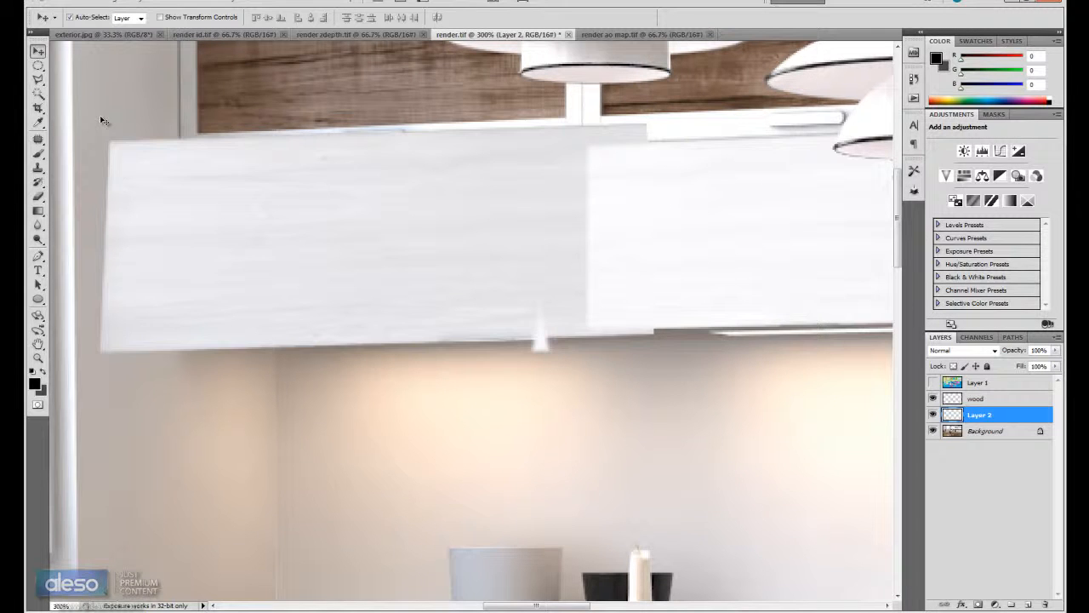
Step: Transform the patch again in Perspective mode, shifting its right side slightly down and its left side slightly up
left_click(78, 6)
mouse_move(142, 239)
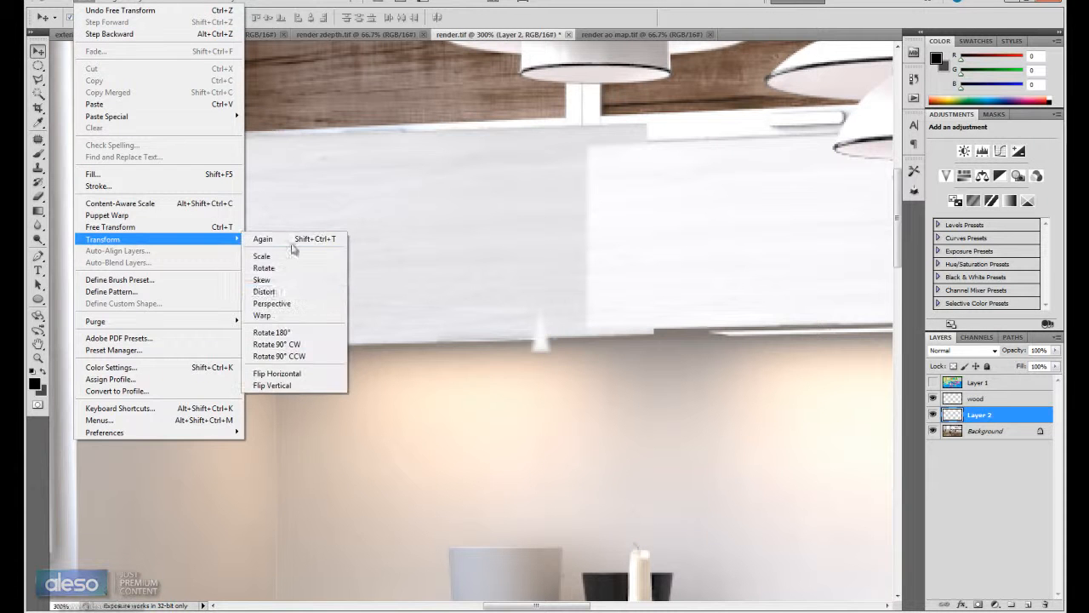
left_click(291, 304)
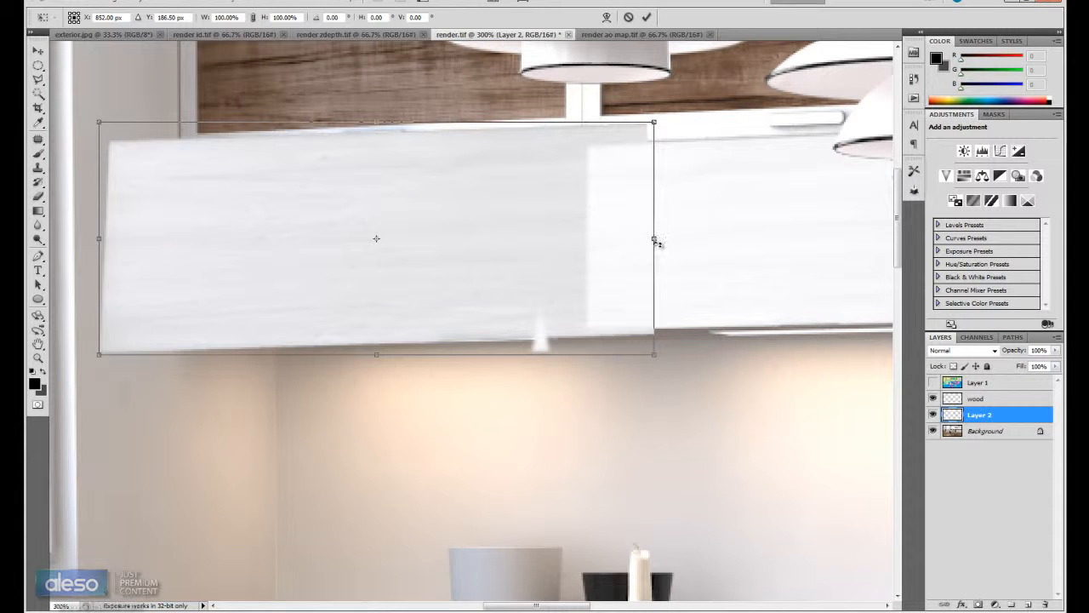
left_click_drag(657, 239, 656, 243)
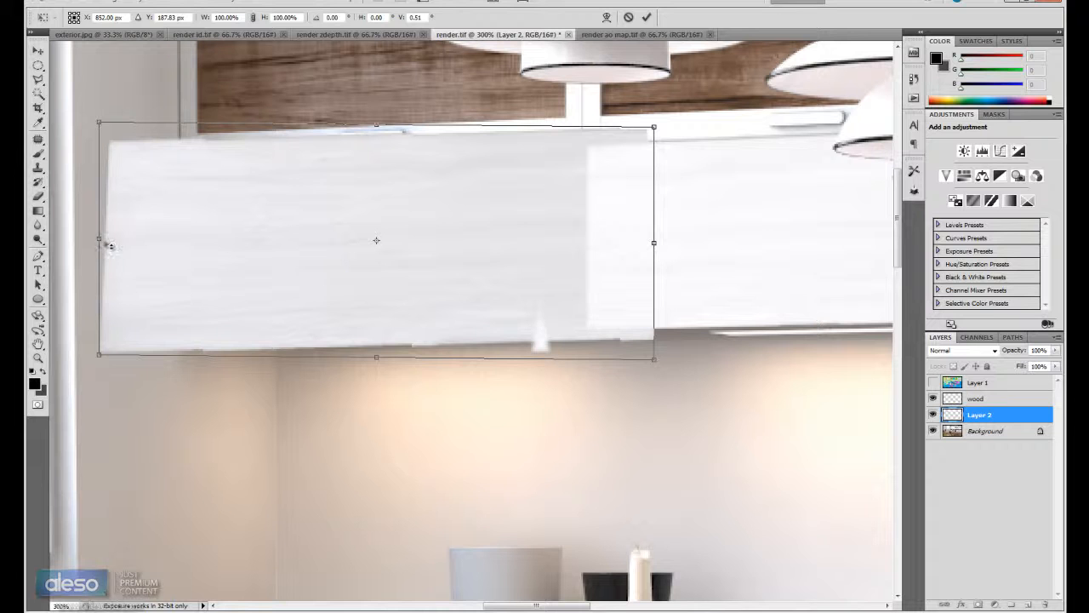
left_click_drag(104, 241, 103, 239)
key("Return")
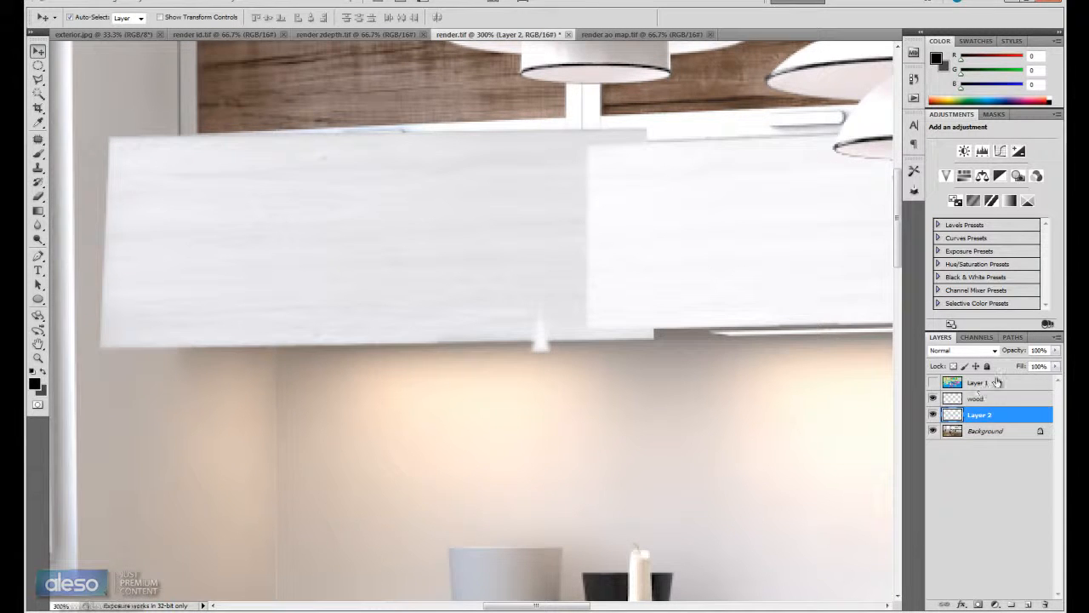
left_click(933, 383)
left_click(990, 385)
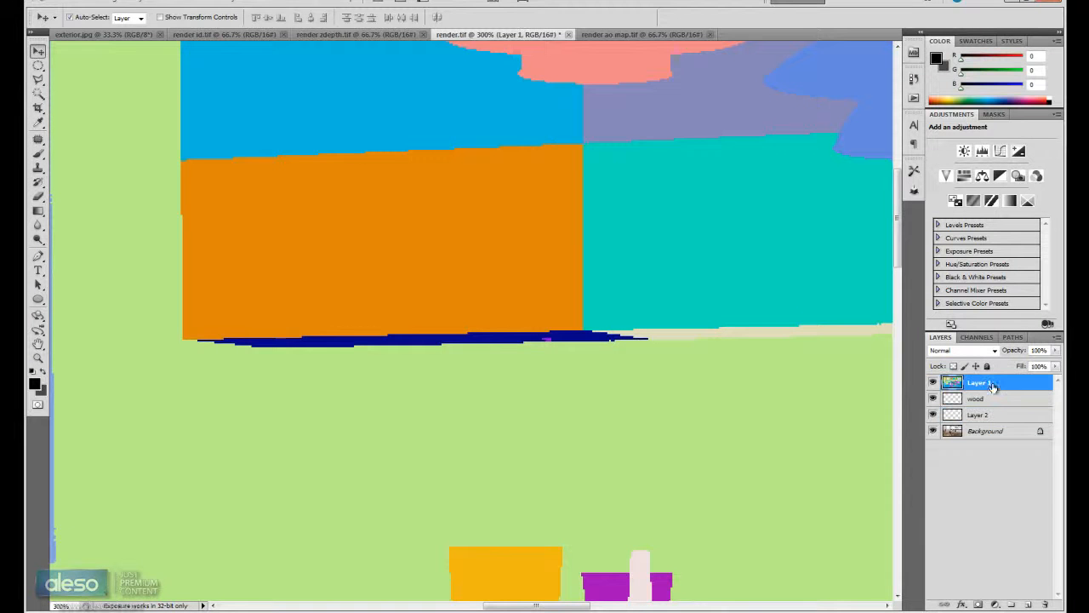
key("w")
left_click(428, 236)
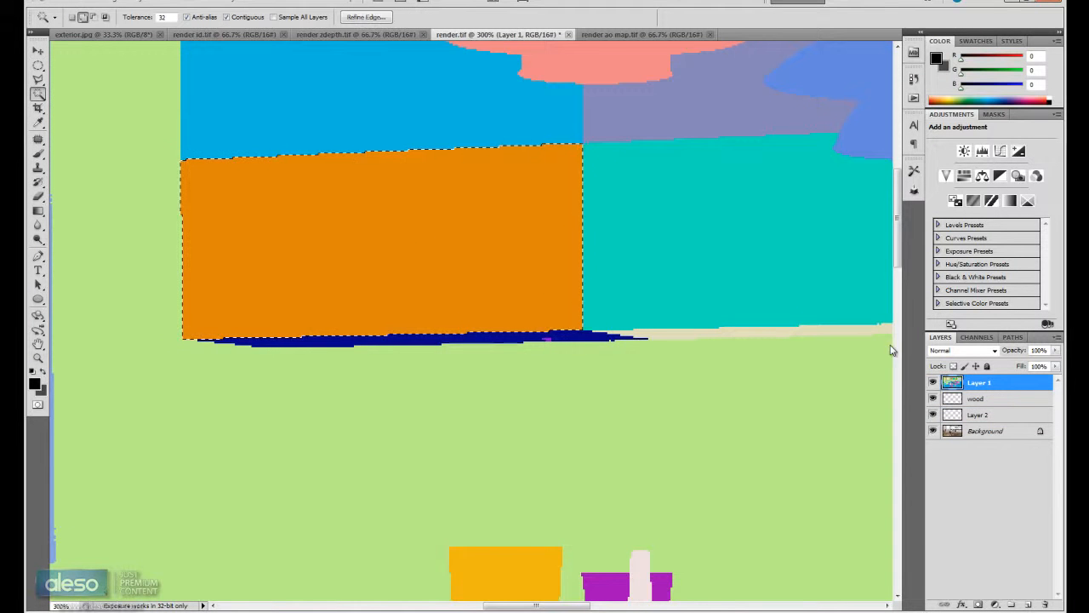
left_click(933, 383)
key("ctrl+d")
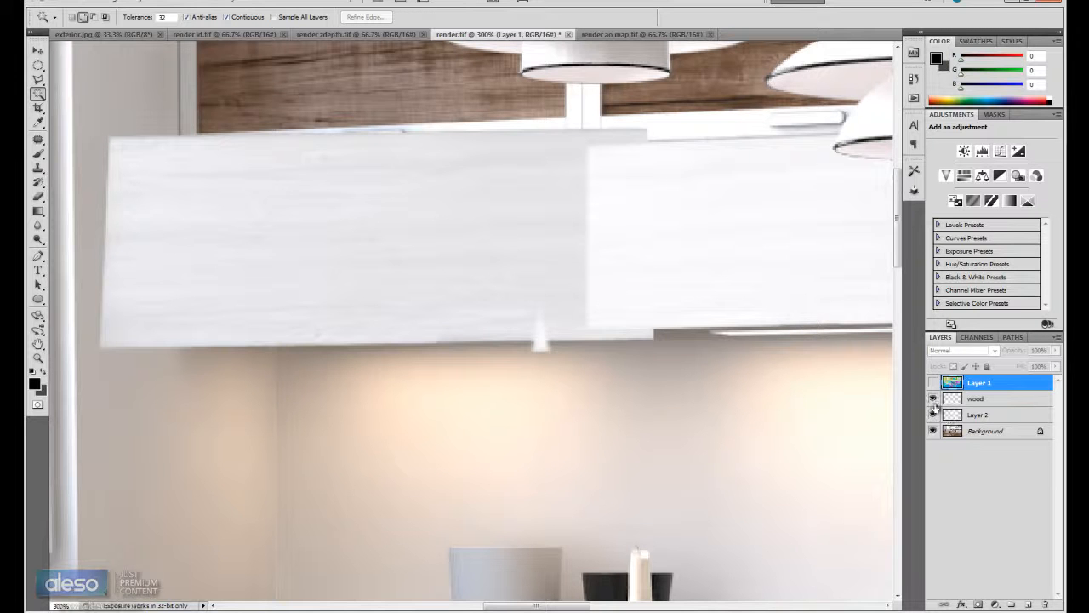
left_click(932, 413)
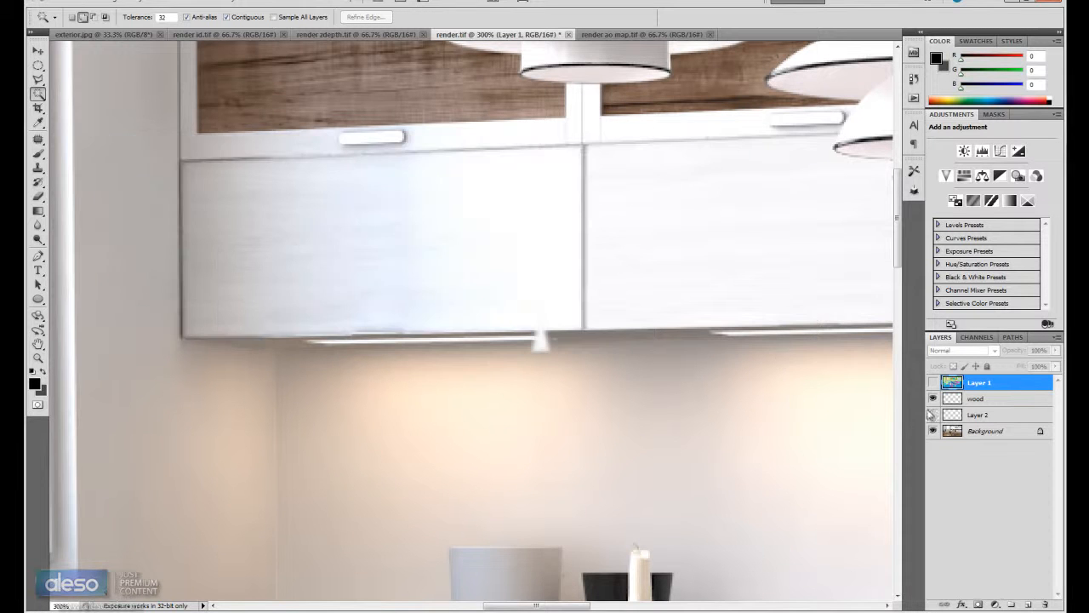
left_click(39, 80)
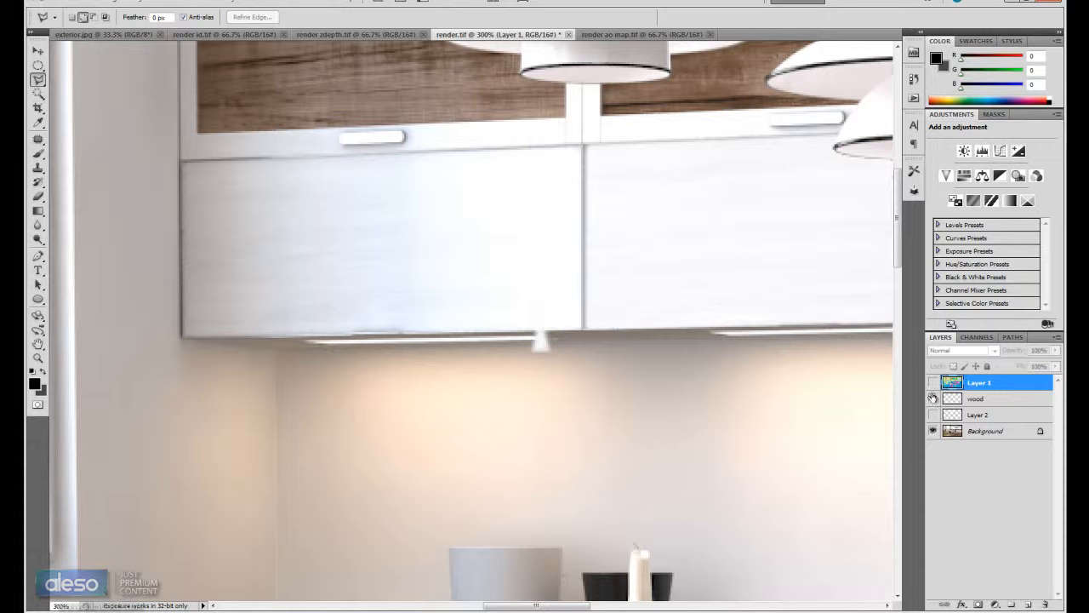
left_click(933, 414)
Step: Apply a Perspective transform to the Layer 2 wood patch, shortening its left edge and slightly heightening its right edge
left_click(985, 416)
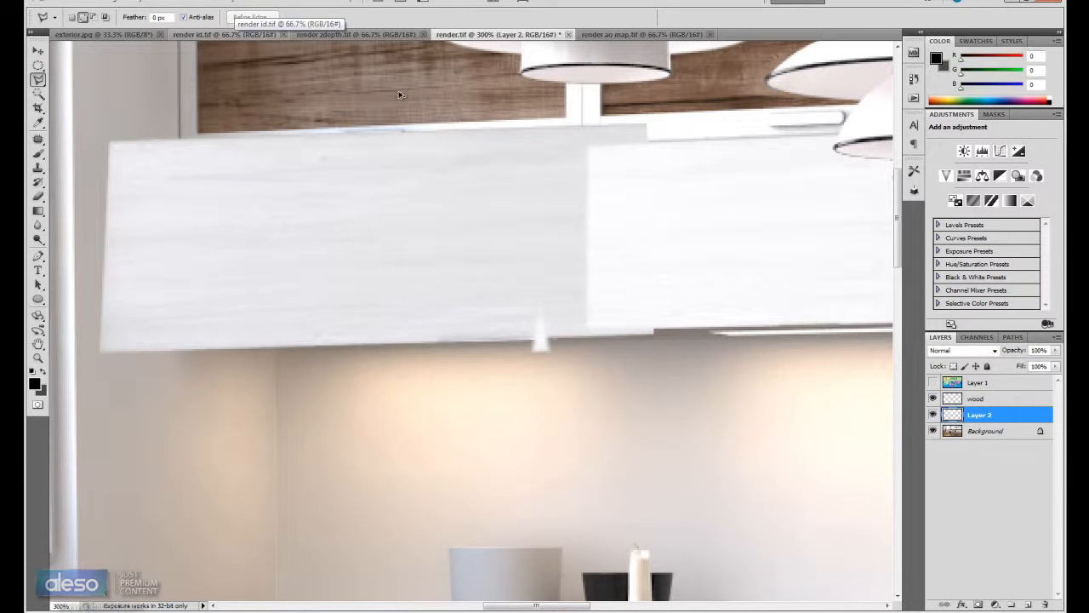
left_click(84, 4)
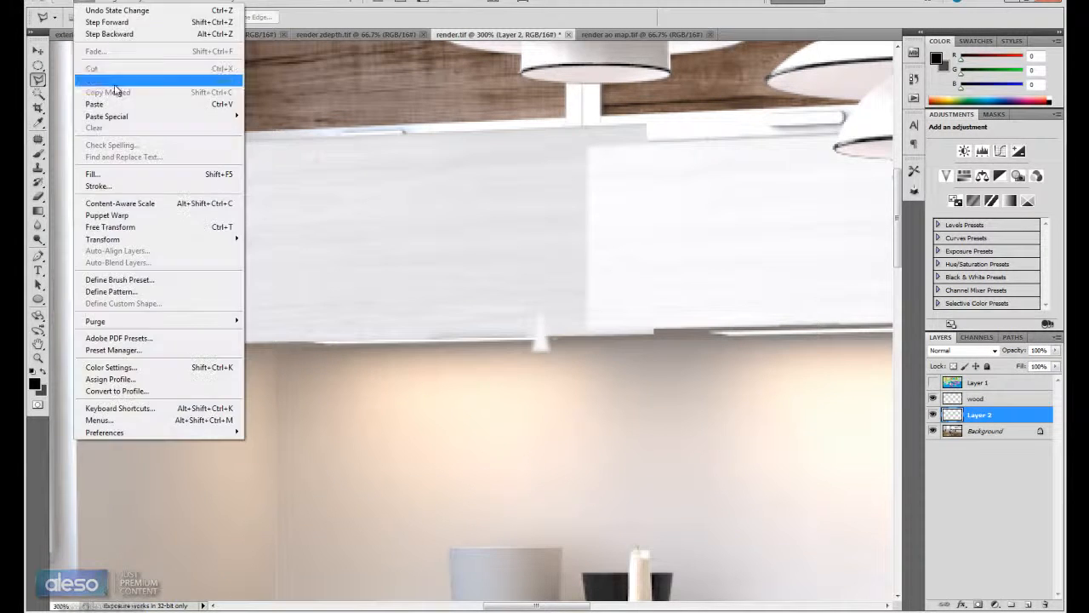
mouse_move(154, 240)
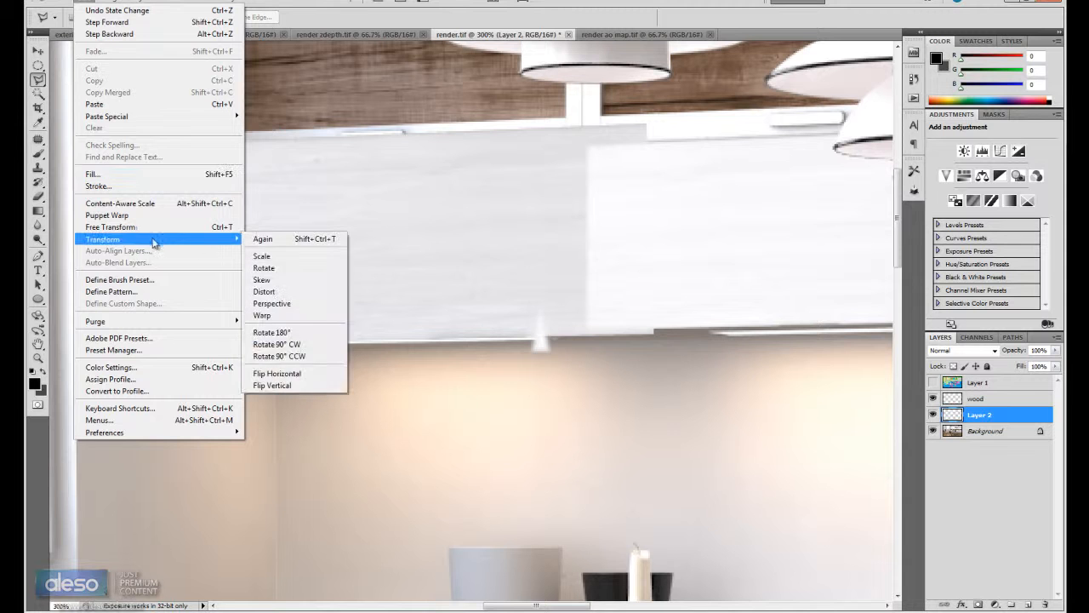
left_click(292, 303)
left_click_drag(101, 126, 105, 134)
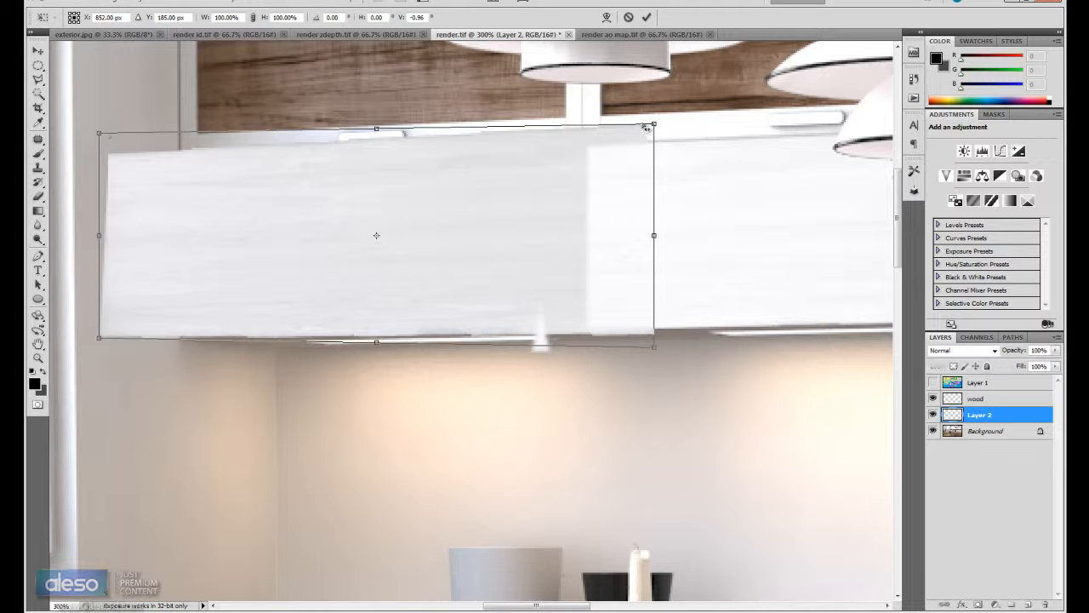
left_click_drag(654, 125, 655, 120)
key("Return")
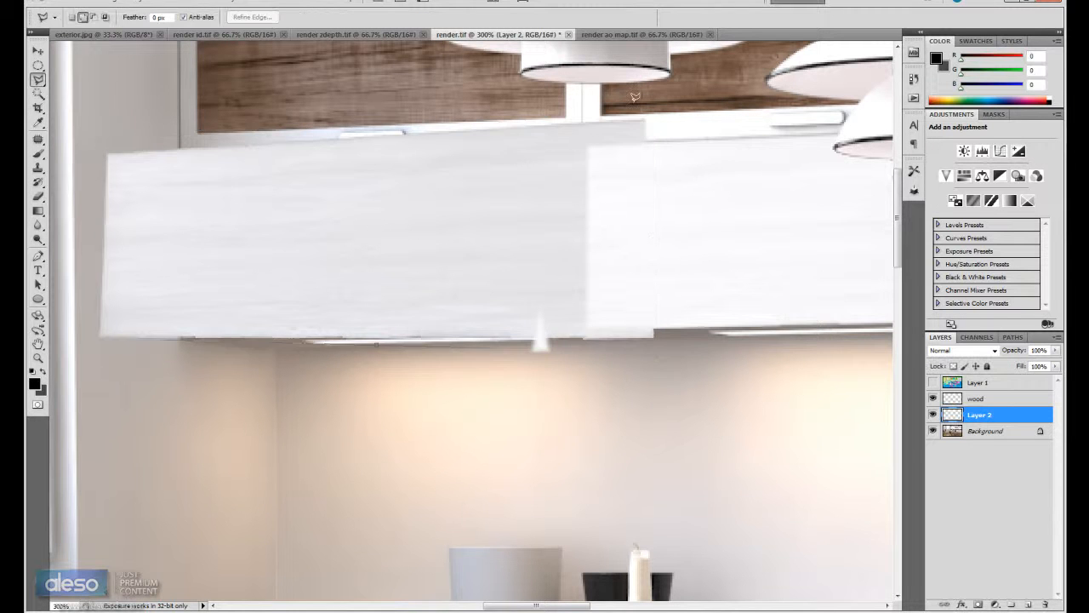
Step: Scale the Layer 2 wood patch proportionally to about 97%, keeping its lower-left corner in place
key("ctrl+t")
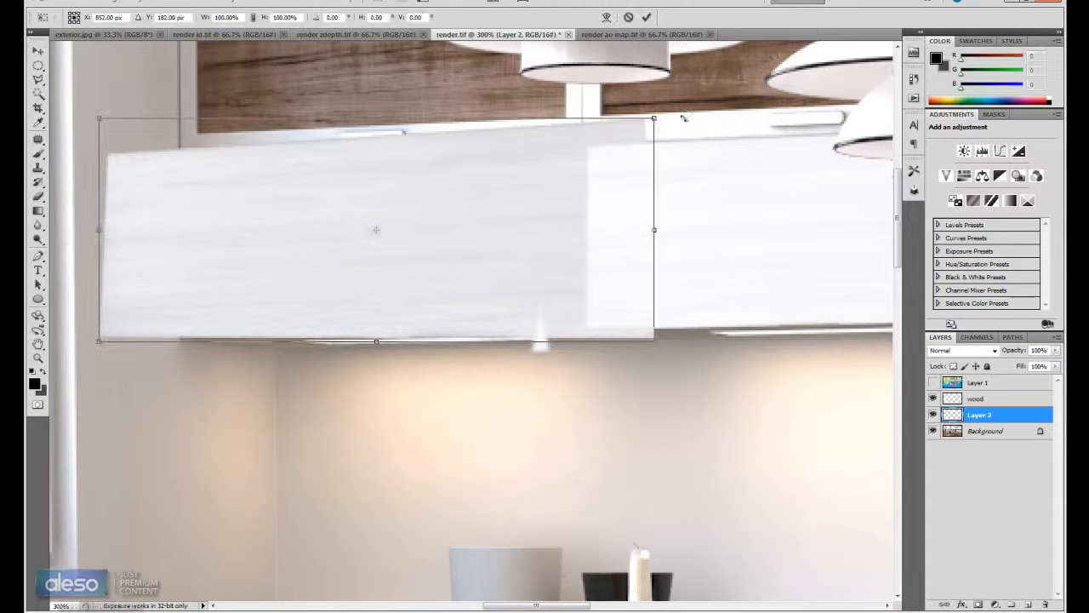
left_click_drag(655, 117, 640, 120)
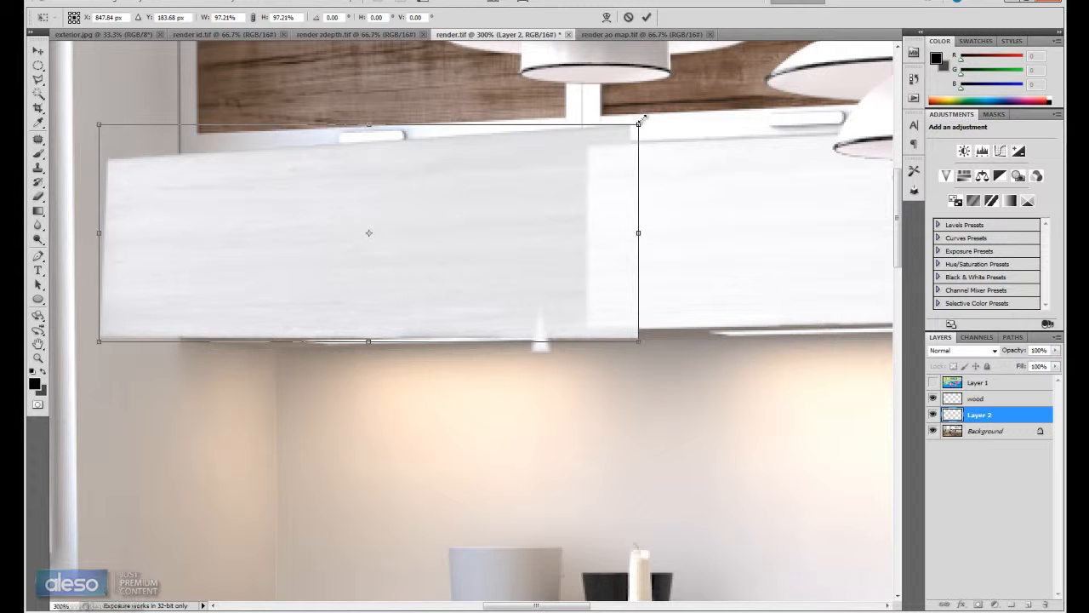
key("Return")
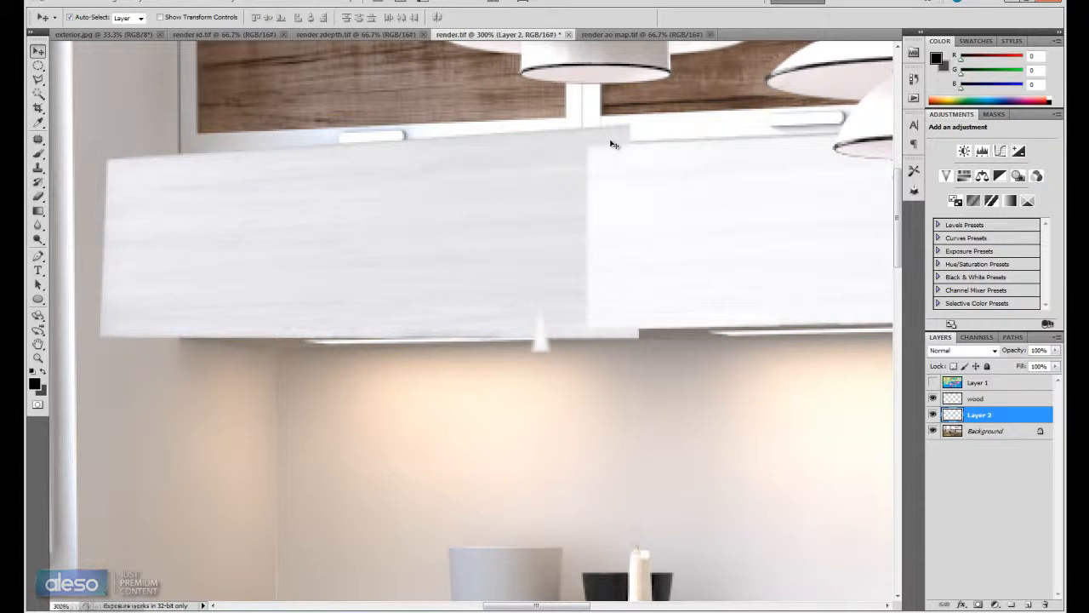
Step: Outline the leftmost upper cabinet door with the Polygonal Lasso while Layer 2 is hidden, and show the layer again
left_click(933, 414)
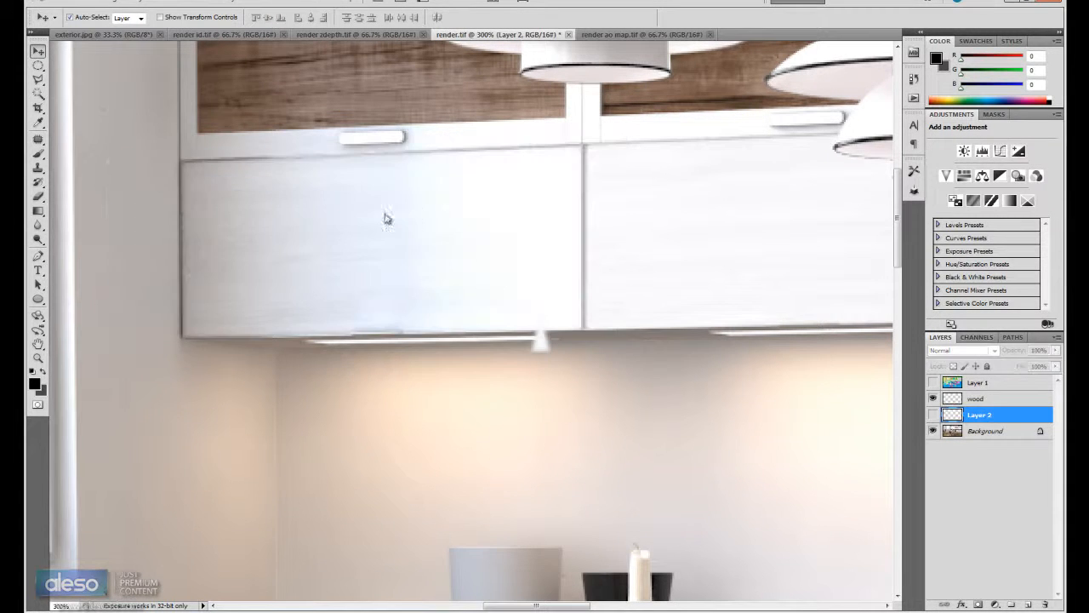
left_click(38, 79)
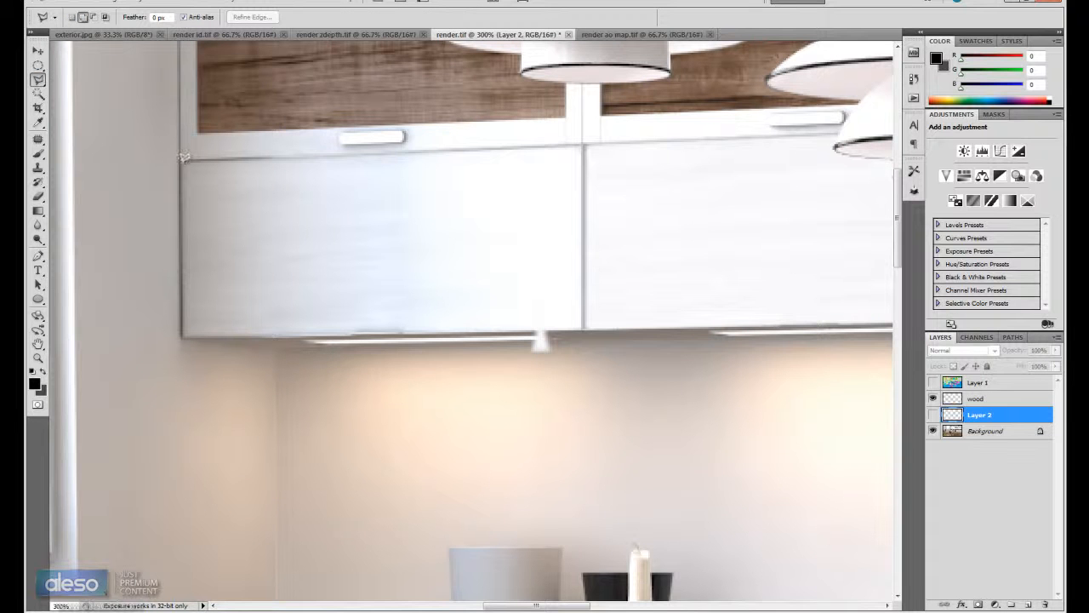
left_click(183, 157)
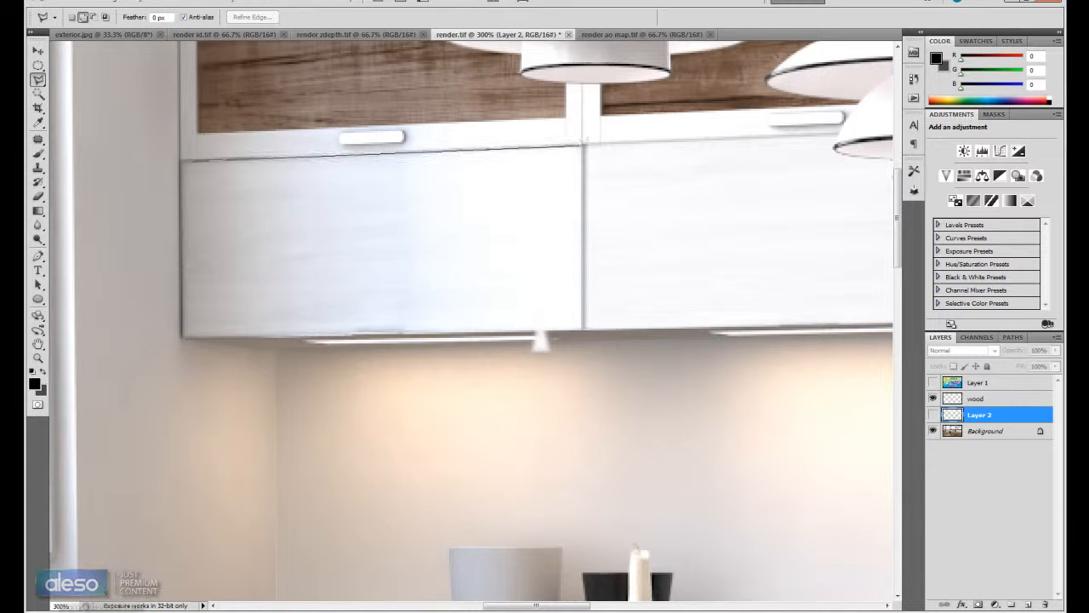
left_click(581, 146)
left_click(581, 324)
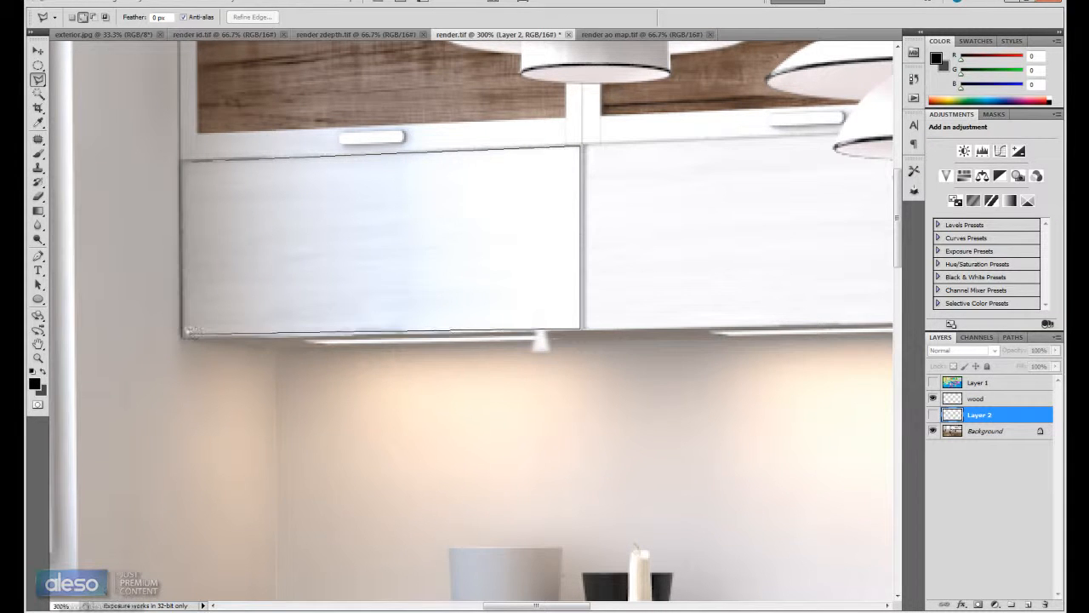
double_click(183, 332)
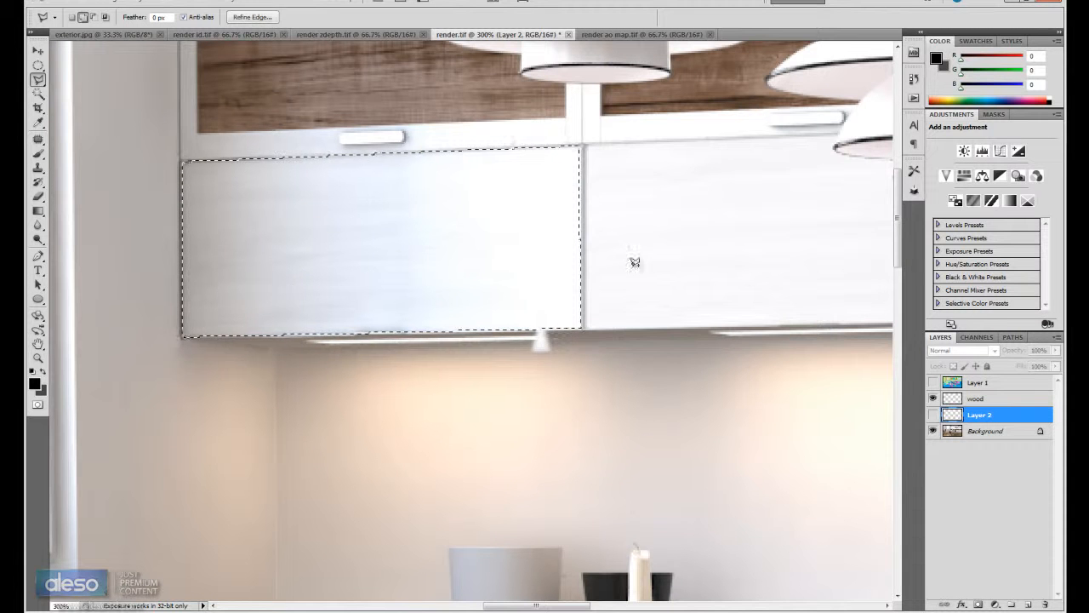
left_click(932, 415)
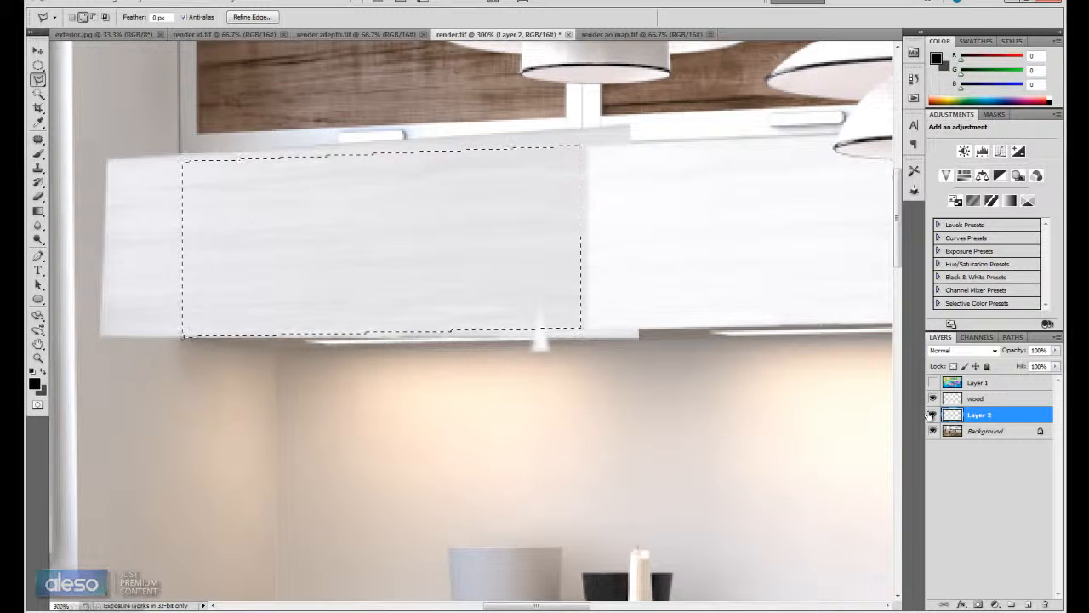
Step: Delete the parts of the Layer 2 patch outside the door outline and clear the selection
key("ctrl+minus")
key("ctrl+minus")
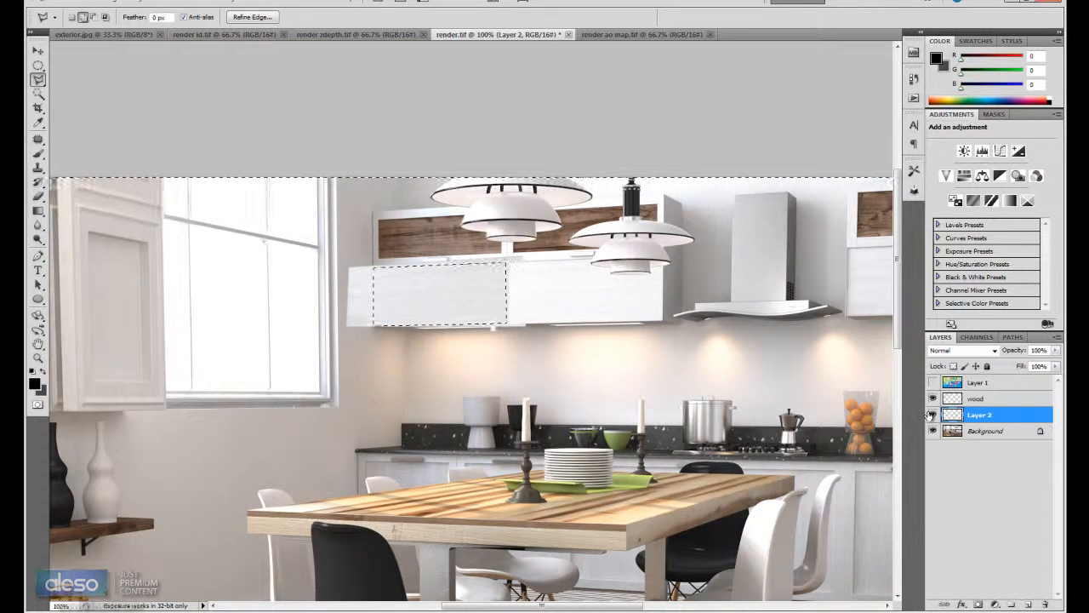
key("Delete")
key("ctrl+d")
key("v")
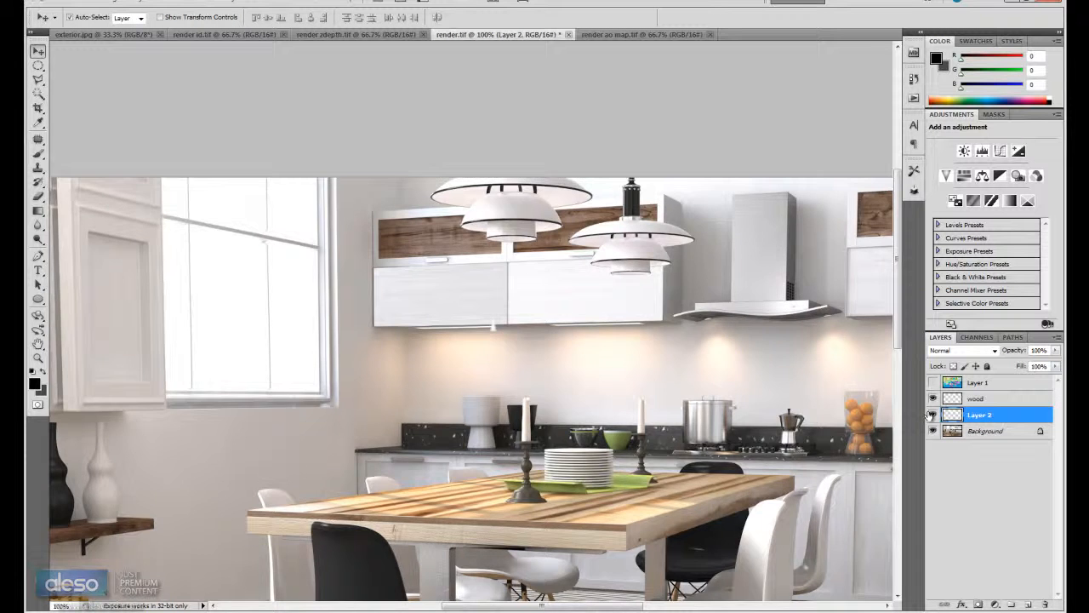
key("ctrl+plus")
key("ctrl+l")
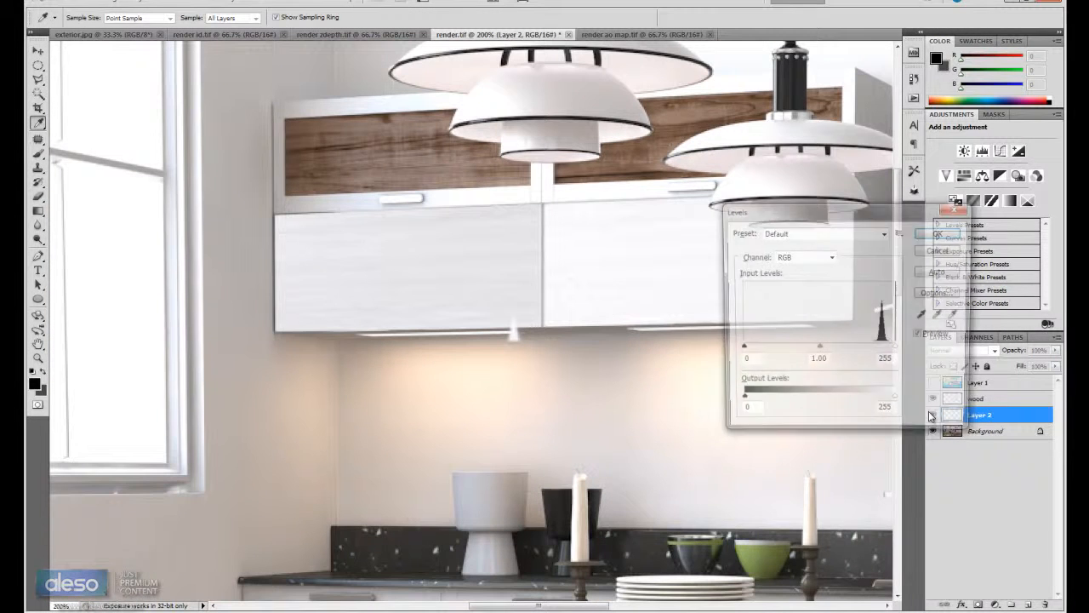
left_click_drag(897, 349, 884, 351)
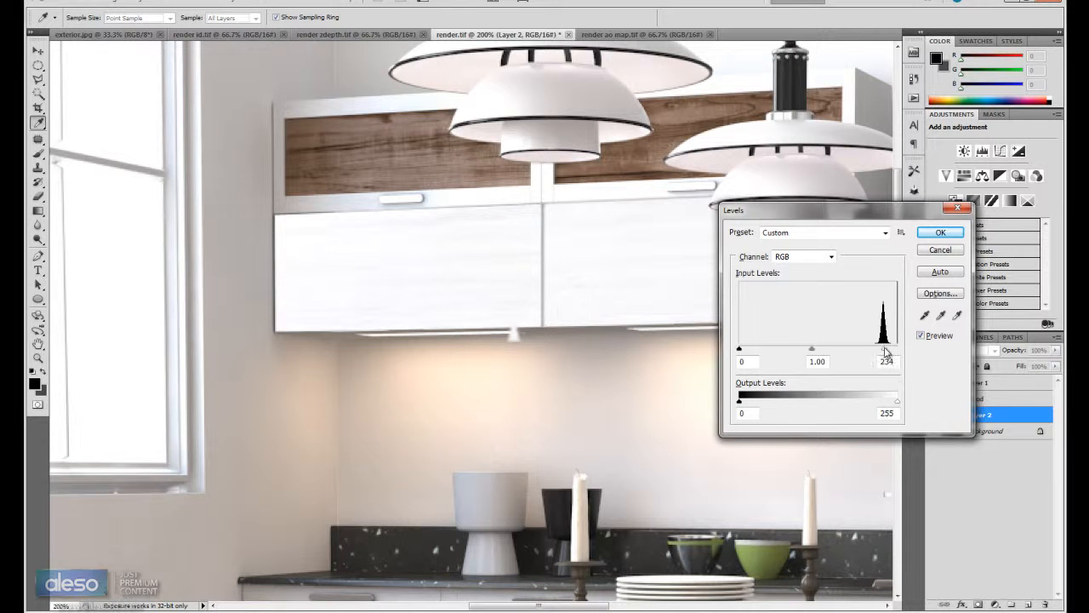
left_click_drag(888, 352, 887, 350)
left_click(939, 252)
key("v")
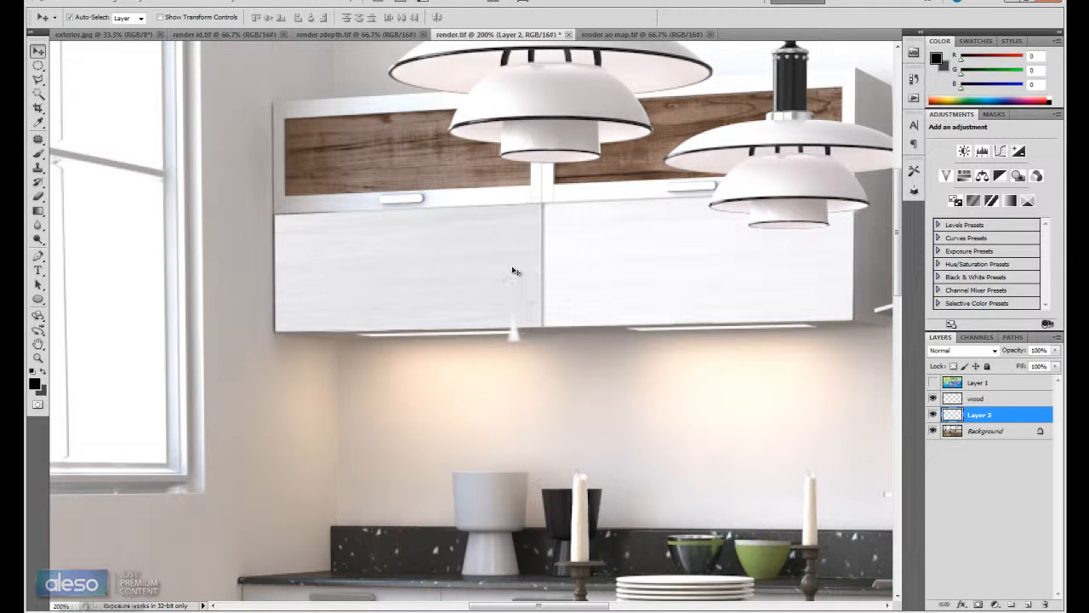
Step: Darken the left part of the Layer 2 patch with the Burn tool at 12% exposure in the Midtones range, comparing it with the original door
left_click(37, 240)
left_click(85, 249)
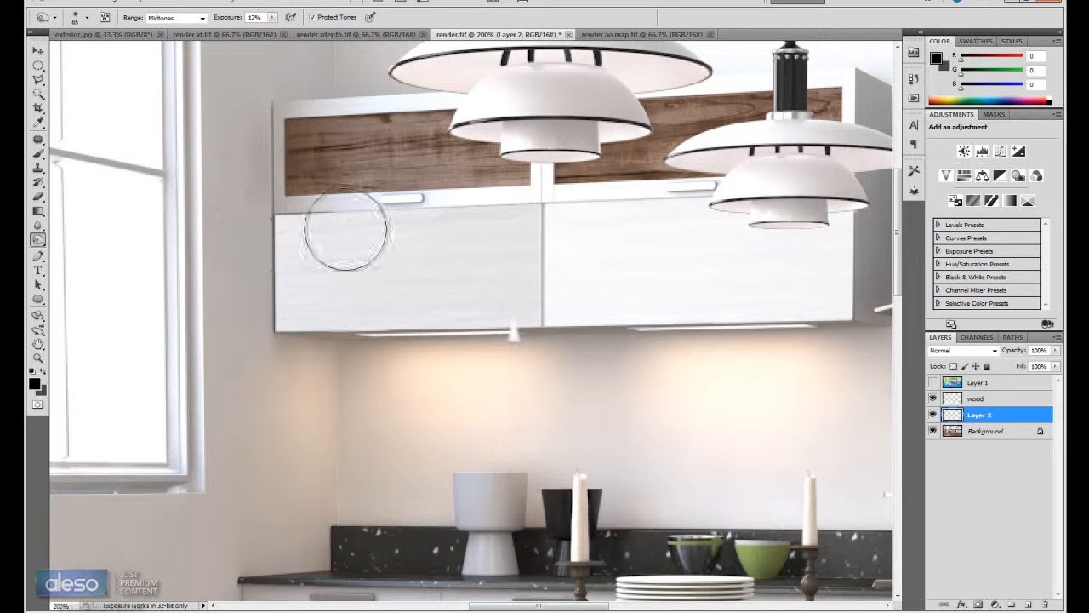
mouse_move(287, 287)
left_mouse_down()
mouse_move(306, 316)
mouse_move(326, 309)
left_mouse_up()
left_click(933, 415)
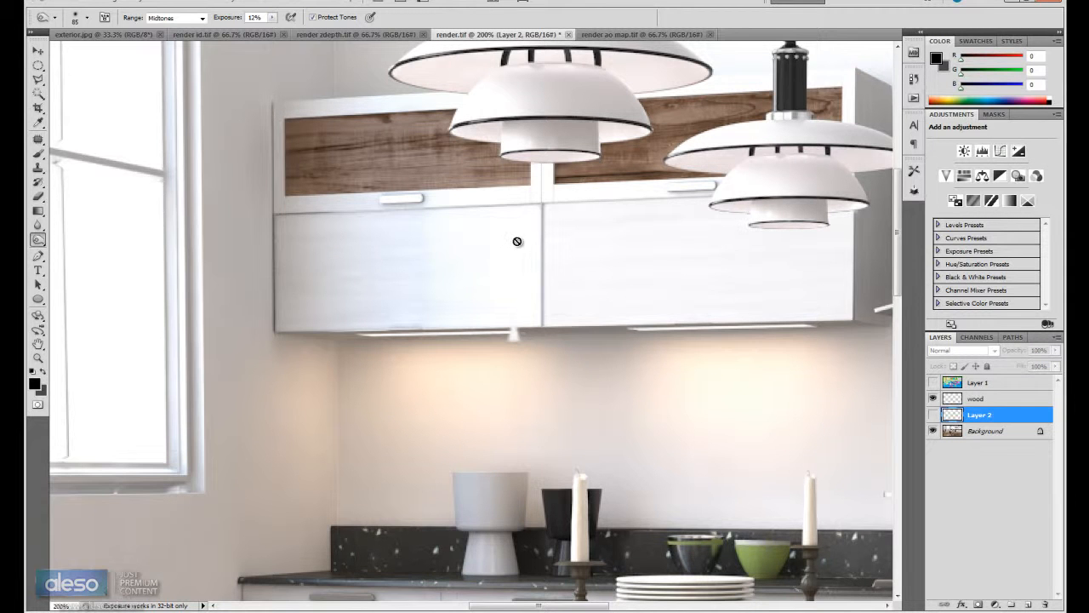
left_click(933, 415)
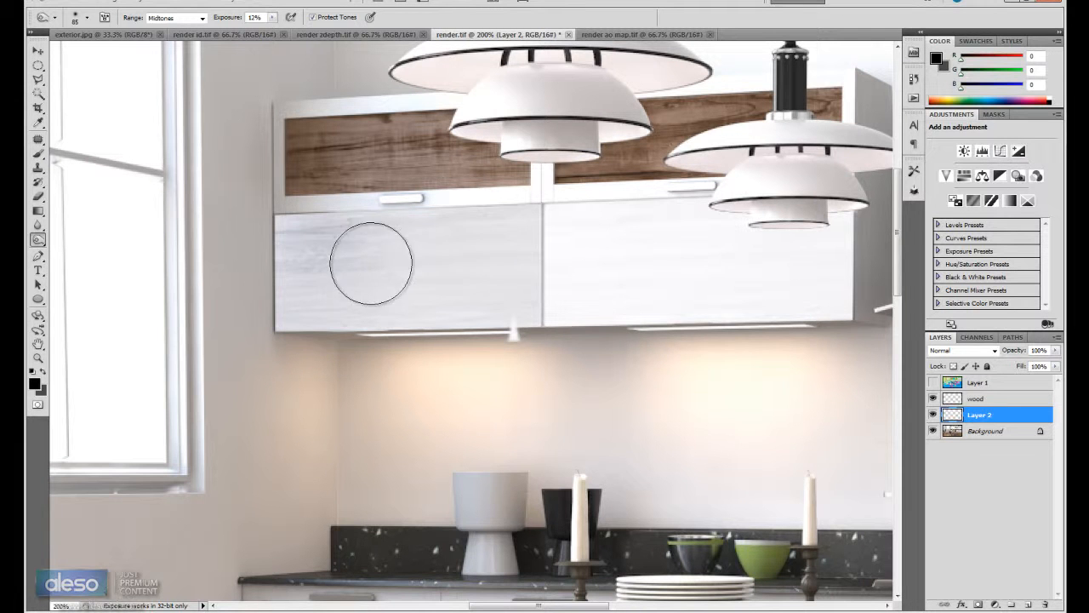
key("v")
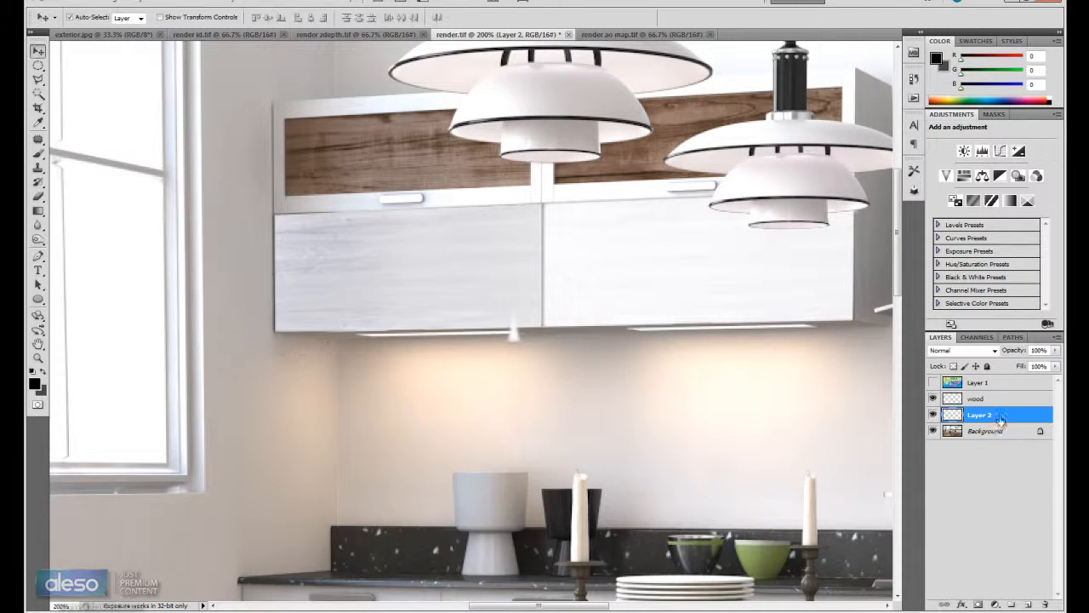
Step: Brighten the Layer 2 patch with Levels, setting the midtone input to 1.18 and the white input to 231
key("ctrl+l")
left_click_drag(818, 349, 810, 352)
left_click_drag(897, 350, 887, 355)
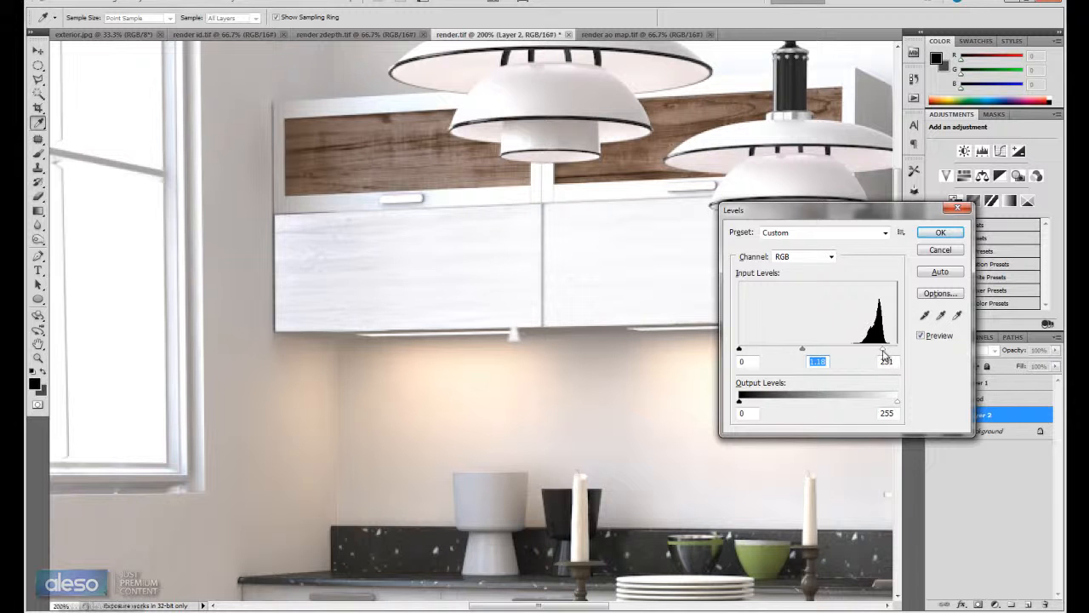
left_click(938, 234)
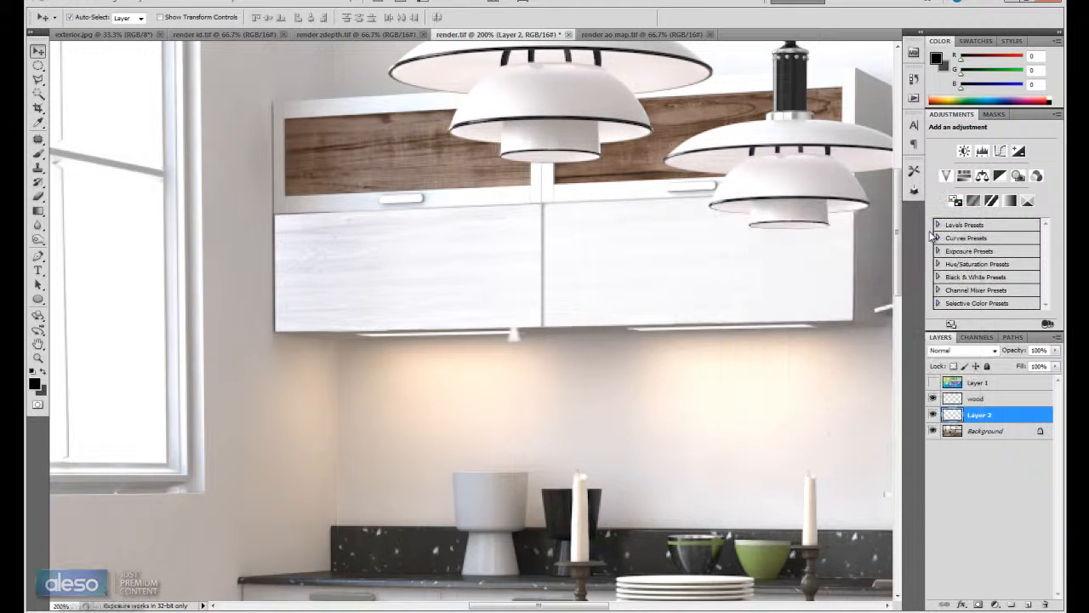
Step: Lower Layer 2's opacity to about 42% and compare the whole image with the layer hidden and shown
key("ctrl+minus")
key("ctrl+minus")
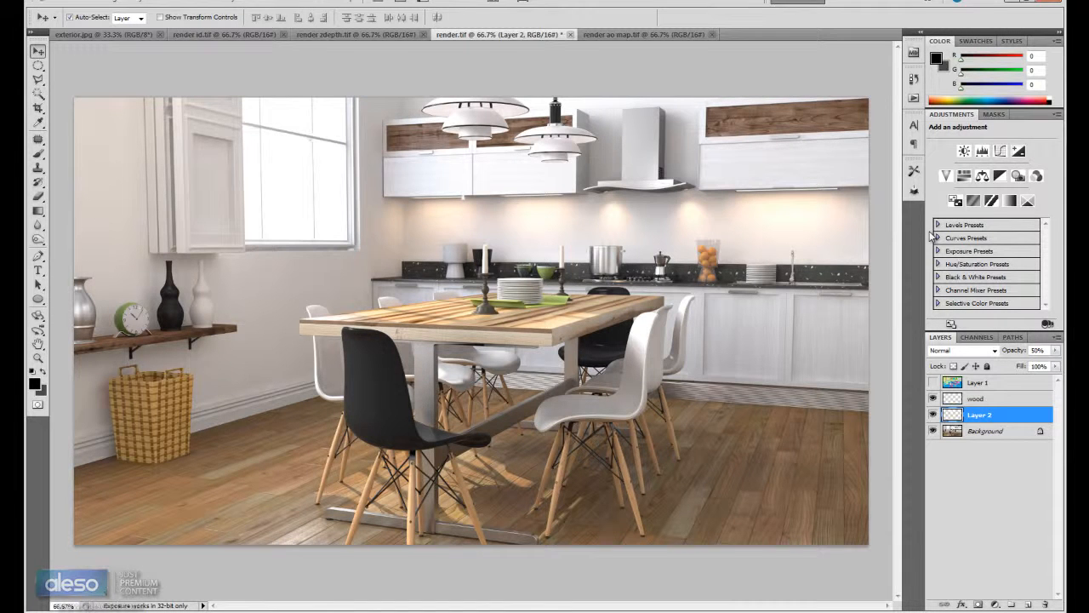
left_click_drag(1055, 352, 1021, 366)
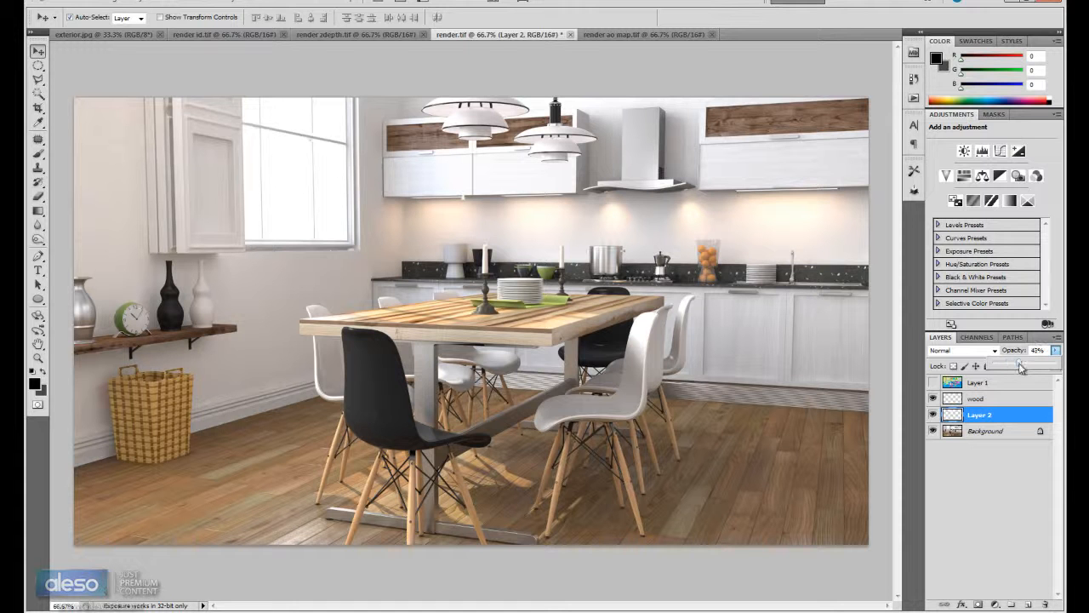
left_click(449, 208)
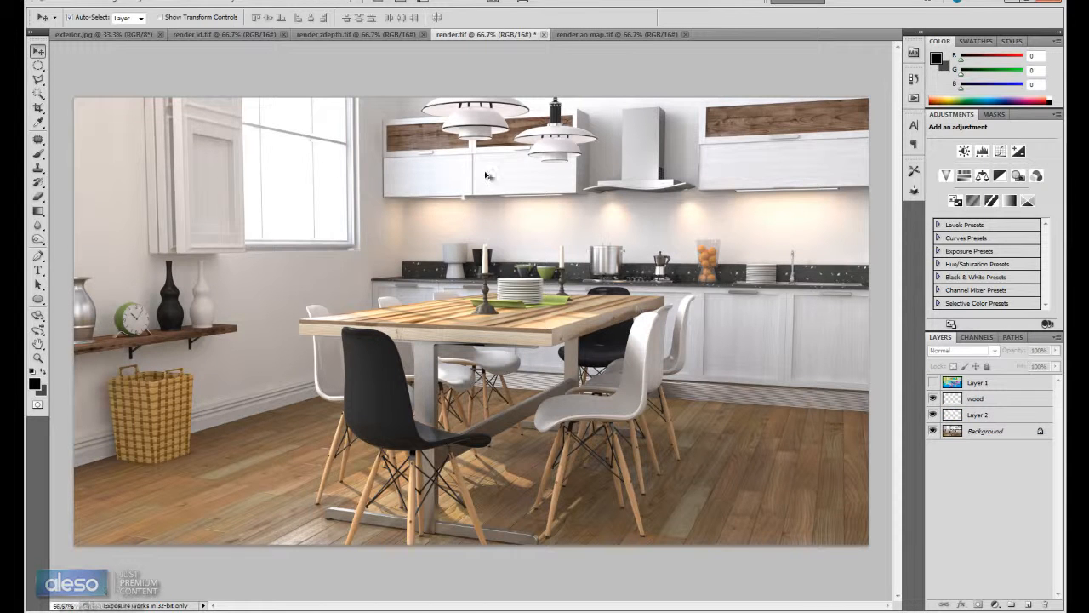
left_click(932, 415)
left_click(933, 414)
left_click(933, 414)
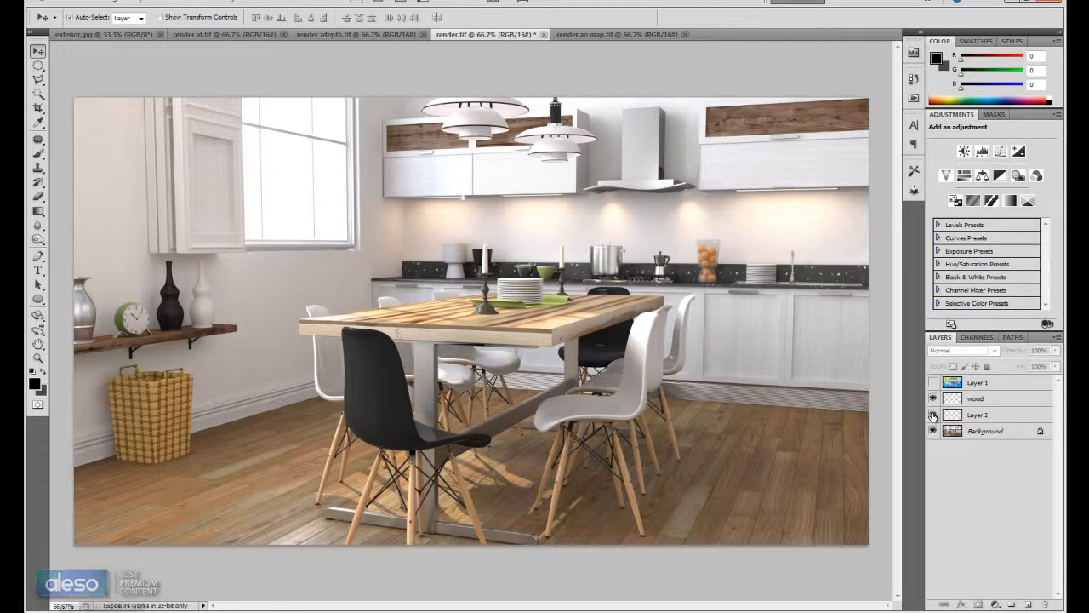
left_click(933, 414)
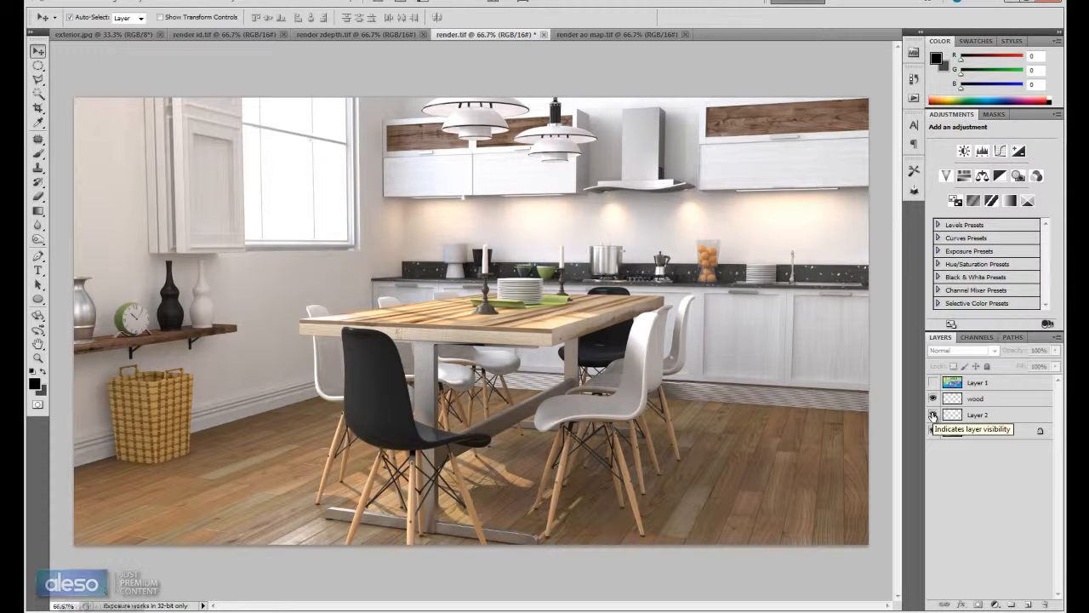
Step: Compare the image with Layer 2 hidden and shown, rename Layer 2 as woo2 and deselect it
left_click(933, 415)
left_click(933, 415)
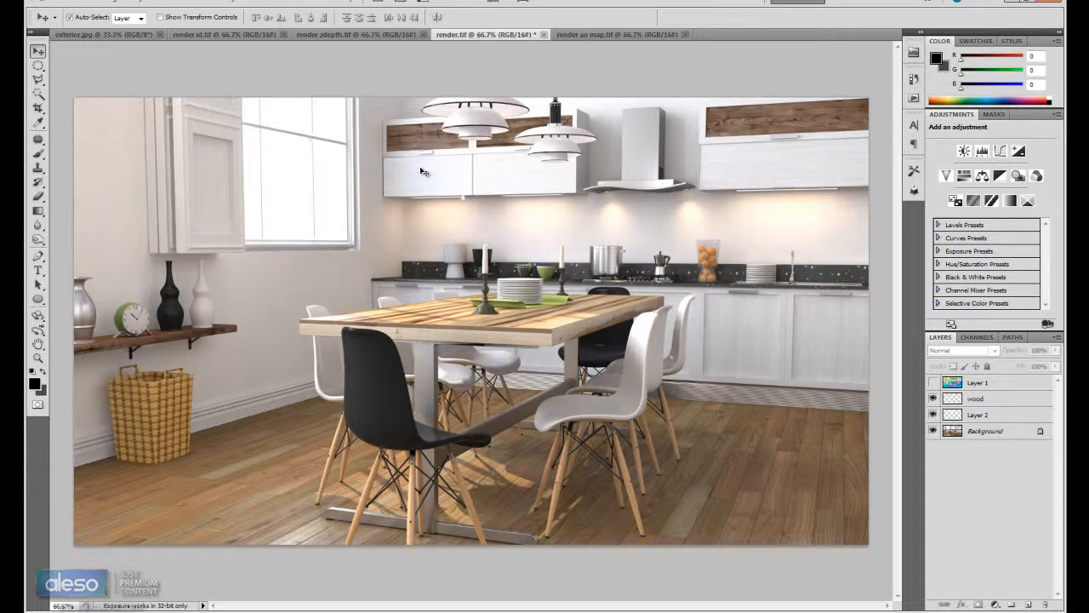
double_click(999, 415)
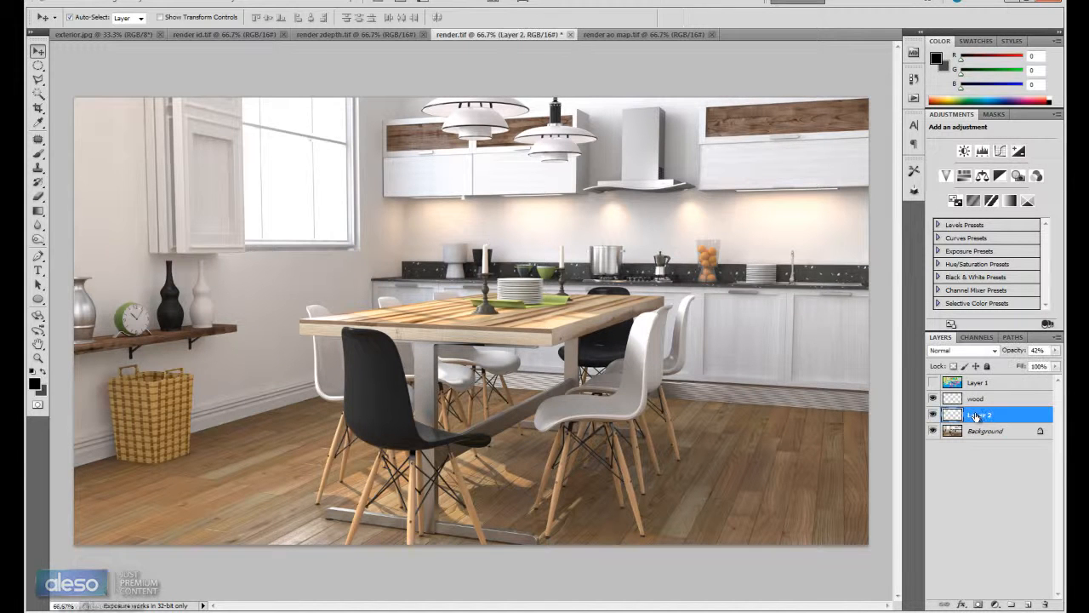
type("2")
key("Return")
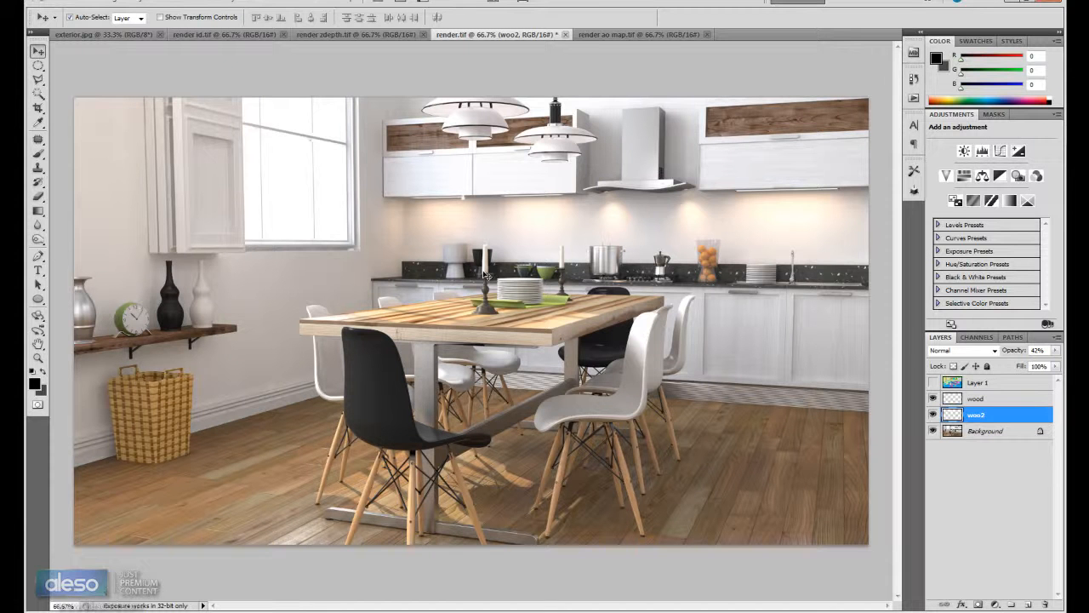
left_click(619, 309)
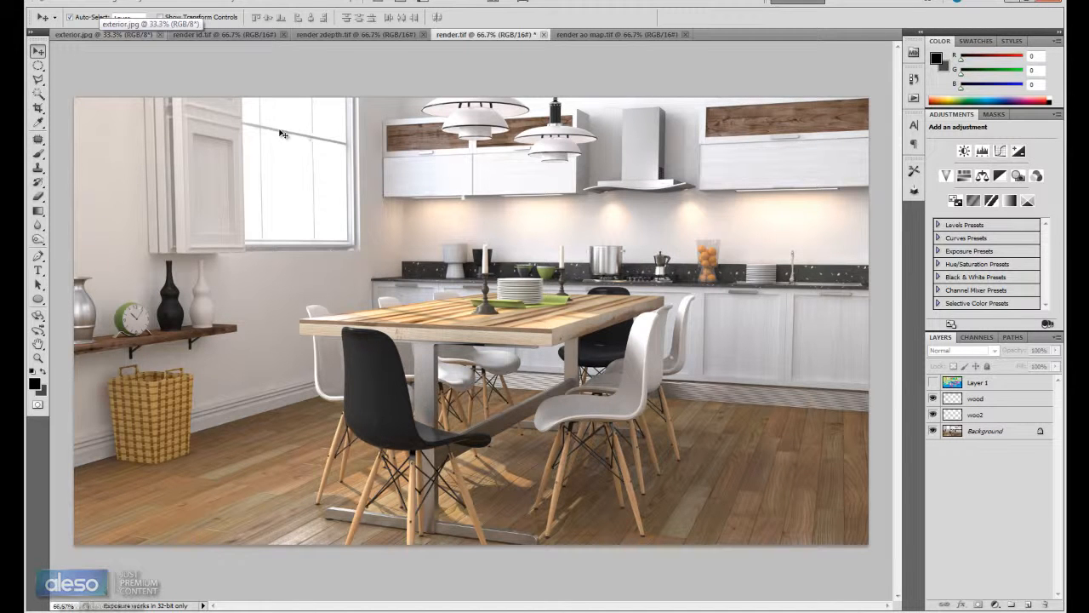
Step: Copy the whole exterior.jpg image, close that file and paste the copy directly above the Background layer in render.tif
left_click(106, 34)
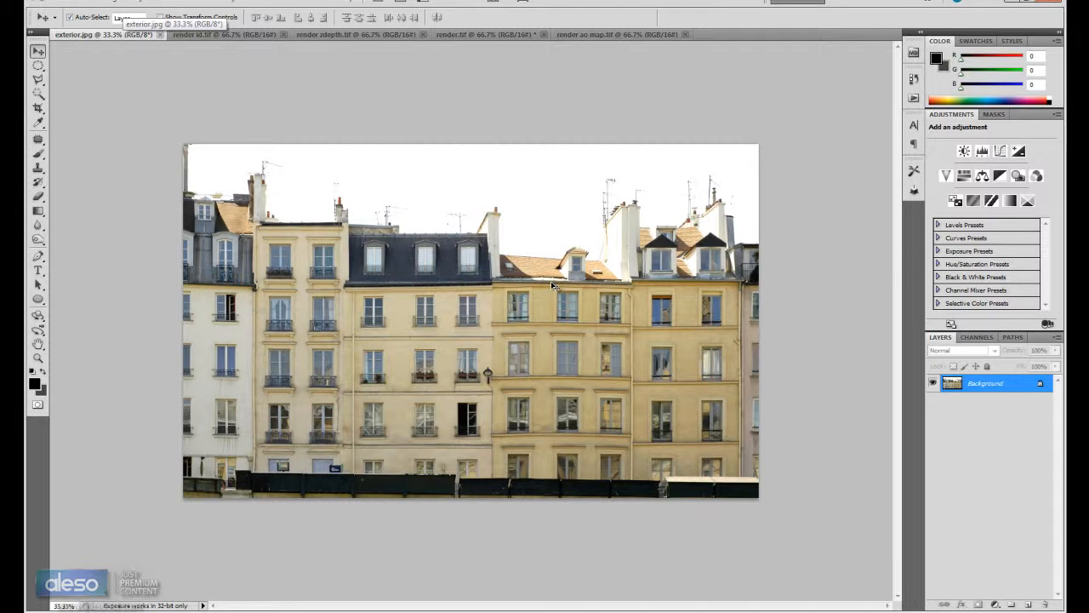
key("ctrl+a")
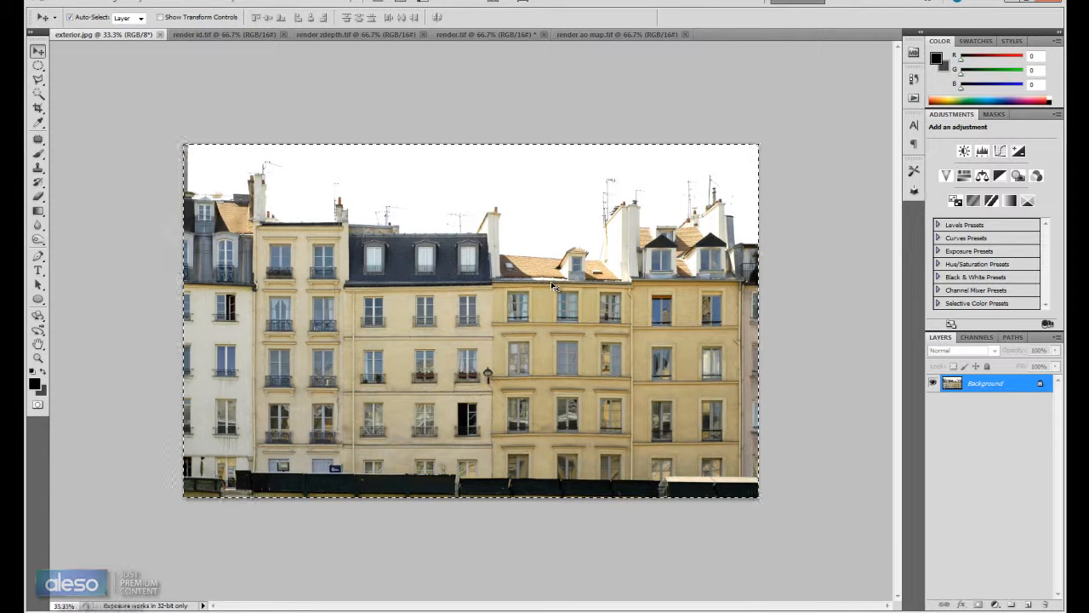
key("ctrl+w")
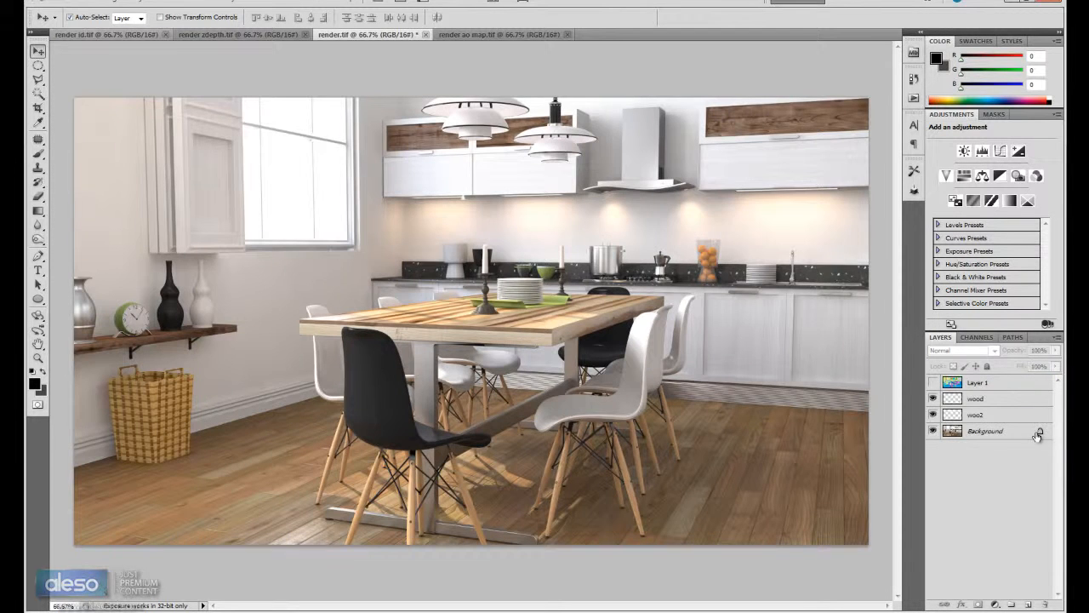
left_click(987, 430)
key("ctrl+v")
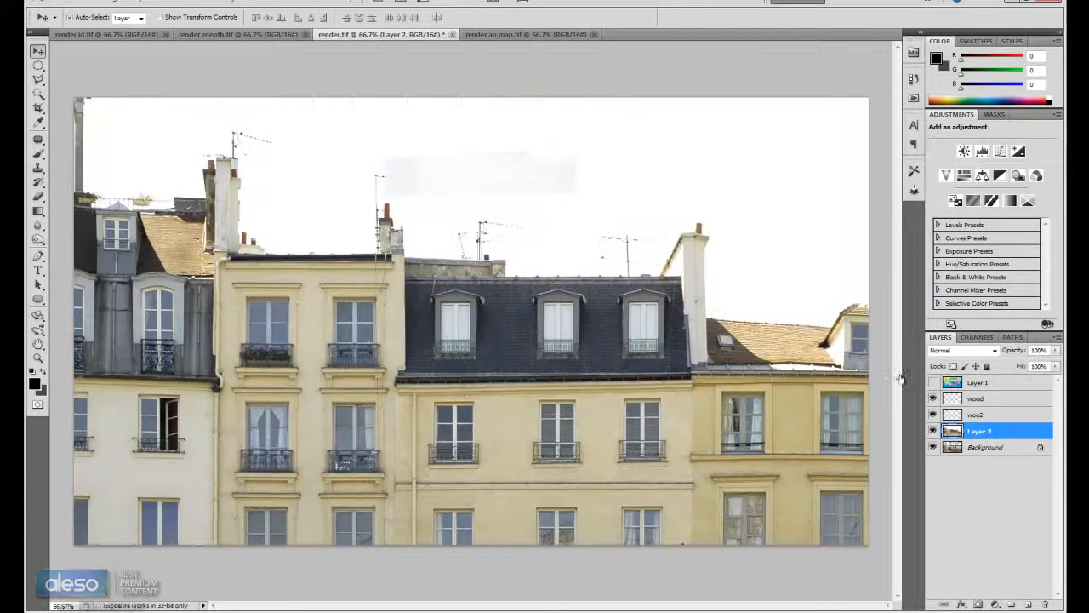
Step: Hide the pasted building layer and convert the locked Background into a regular layer with the default settings
left_click(933, 432)
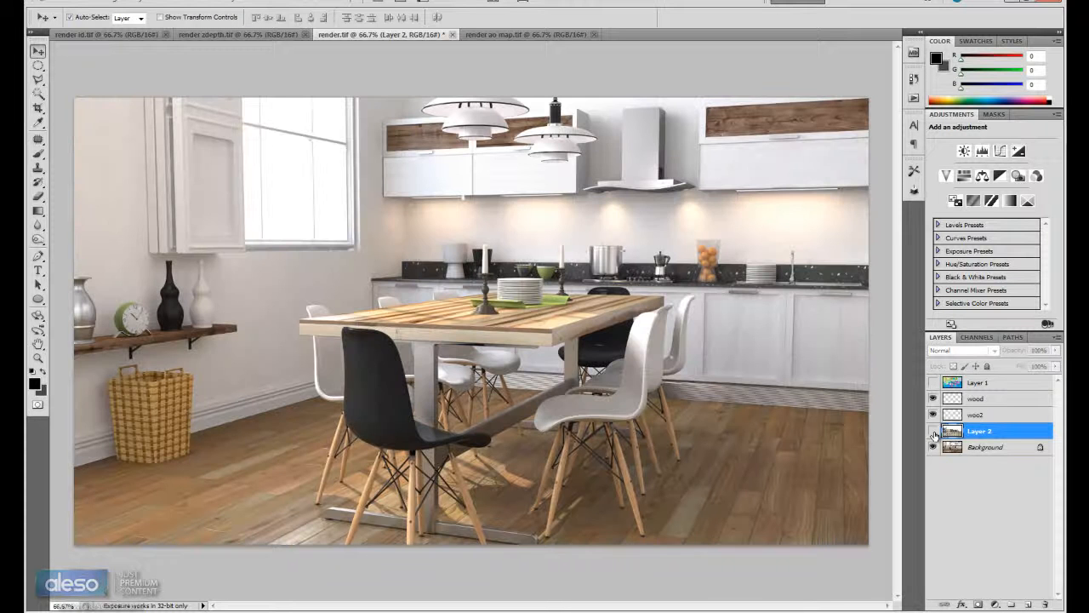
double_click(984, 446)
left_click(652, 188)
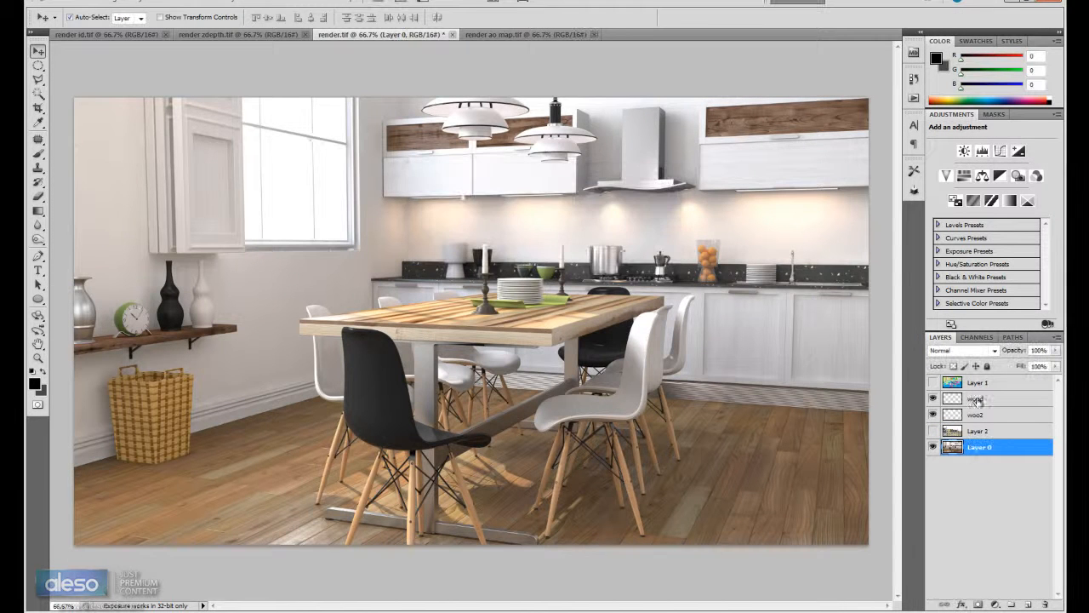
Step: Show and select the building layer and shift the photo up and to the left within the image
left_click(933, 431)
left_click(978, 431)
left_click_drag(587, 383, 556, 303)
key("ctrl+minus")
key("ctrl+minus")
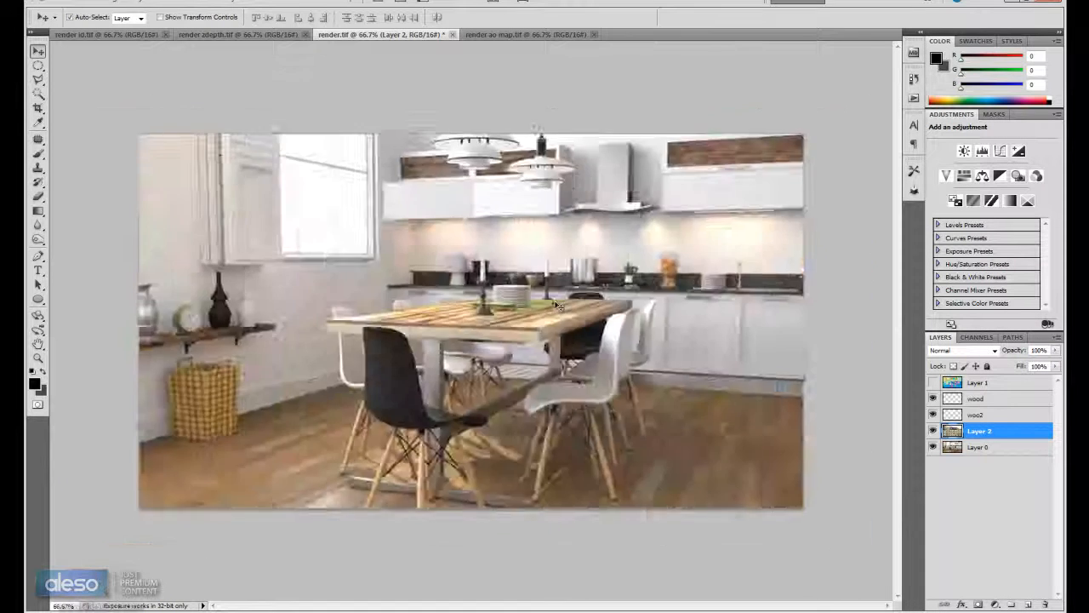
left_click_drag(575, 368, 454, 291)
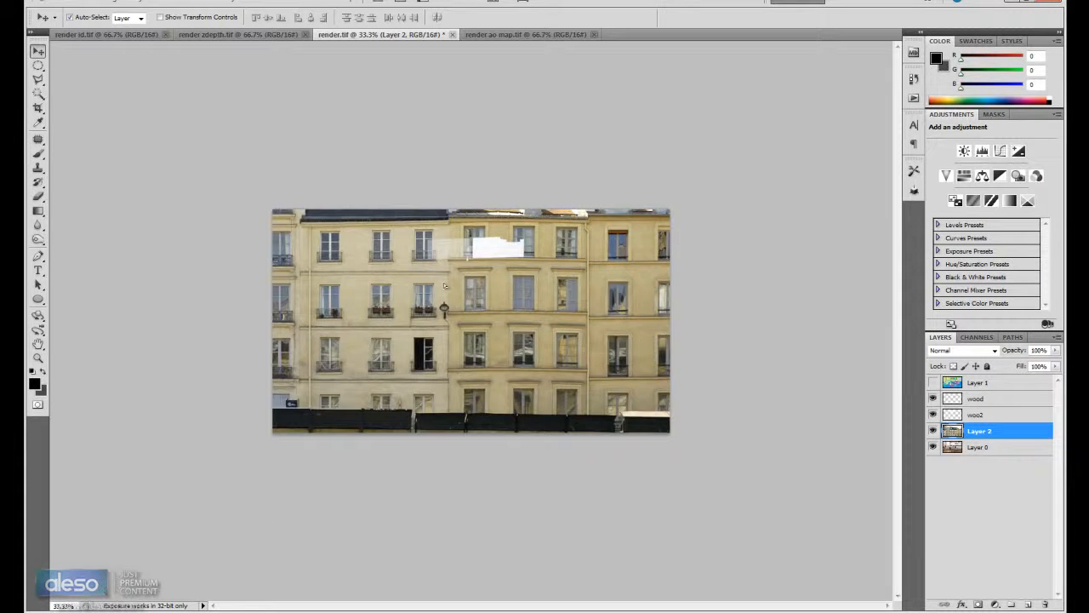
Step: Scale the building photo down proportionally with Free Transform and position it over the window area on the left wall
key("ctrl+t")
left_click_drag(715, 75, 509, 243)
left_click_drag(465, 336, 474, 249)
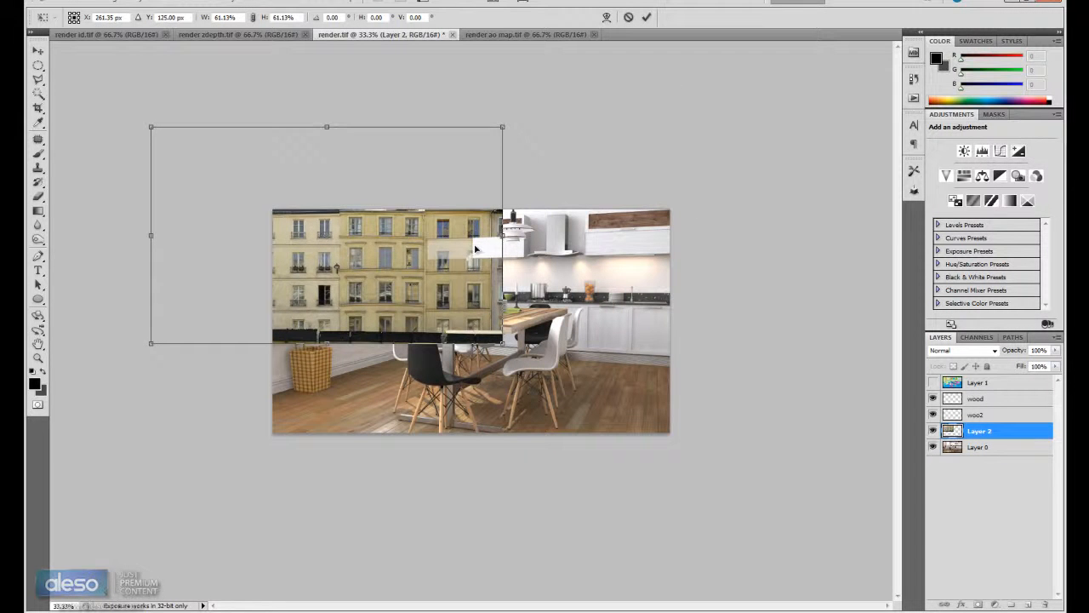
left_click_drag(500, 130, 425, 204)
key("Return")
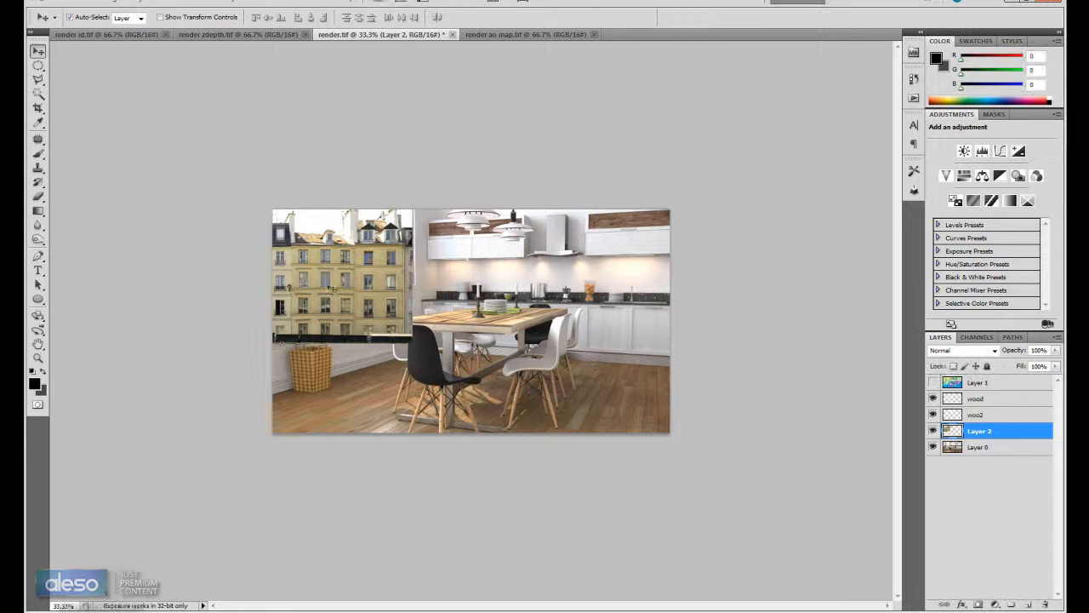
left_click_drag(328, 286, 354, 287)
Step: Apply a Perspective transform that makes the building photo taller toward its left edge, and reposition it over the left wall
left_click(84, 4)
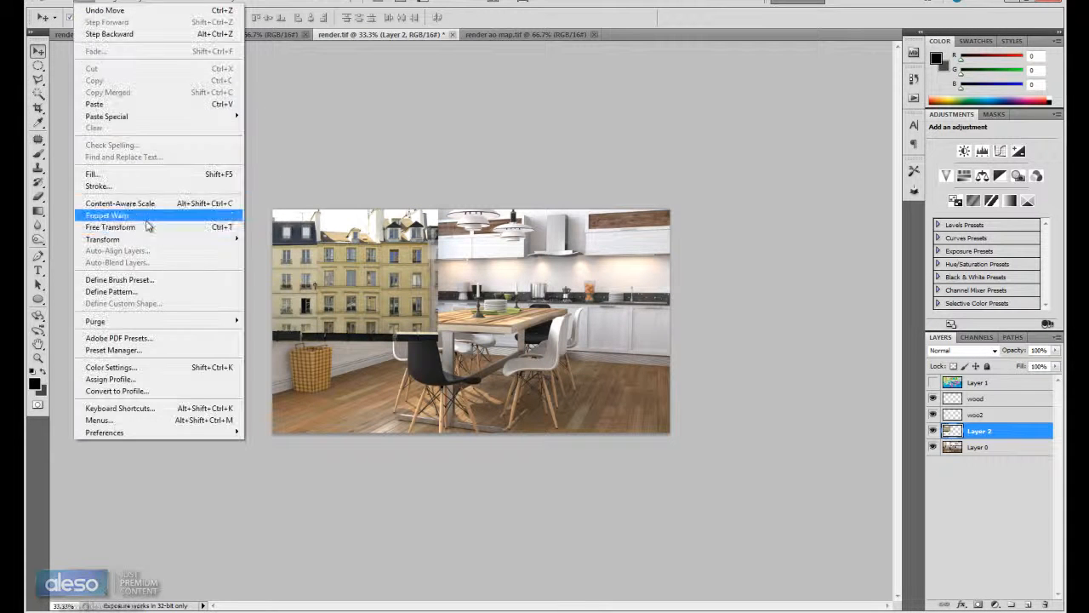
mouse_move(156, 239)
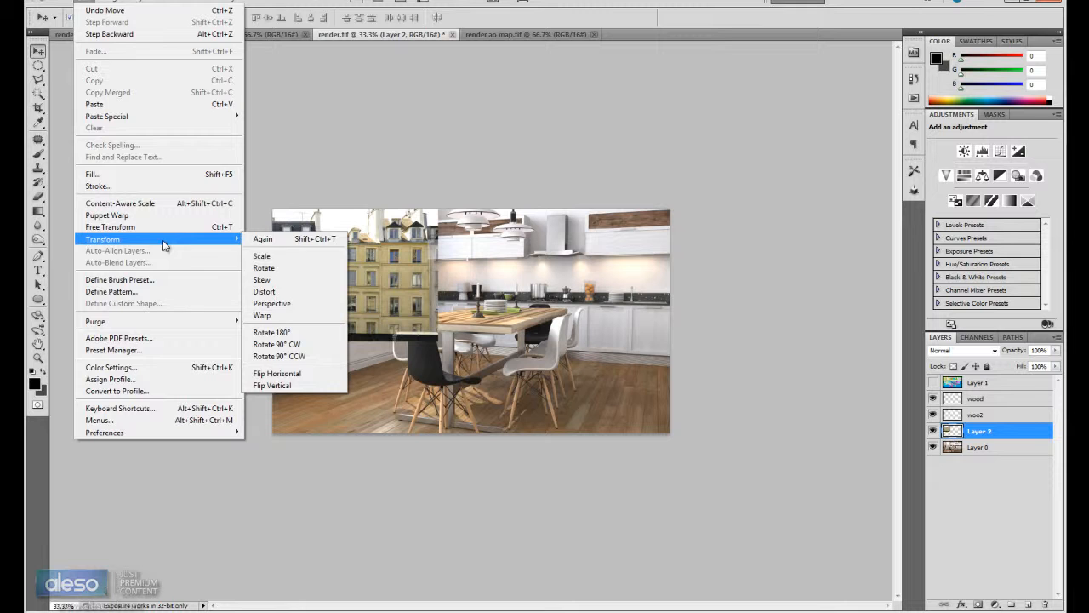
left_click(298, 303)
left_click_drag(438, 181, 389, 214)
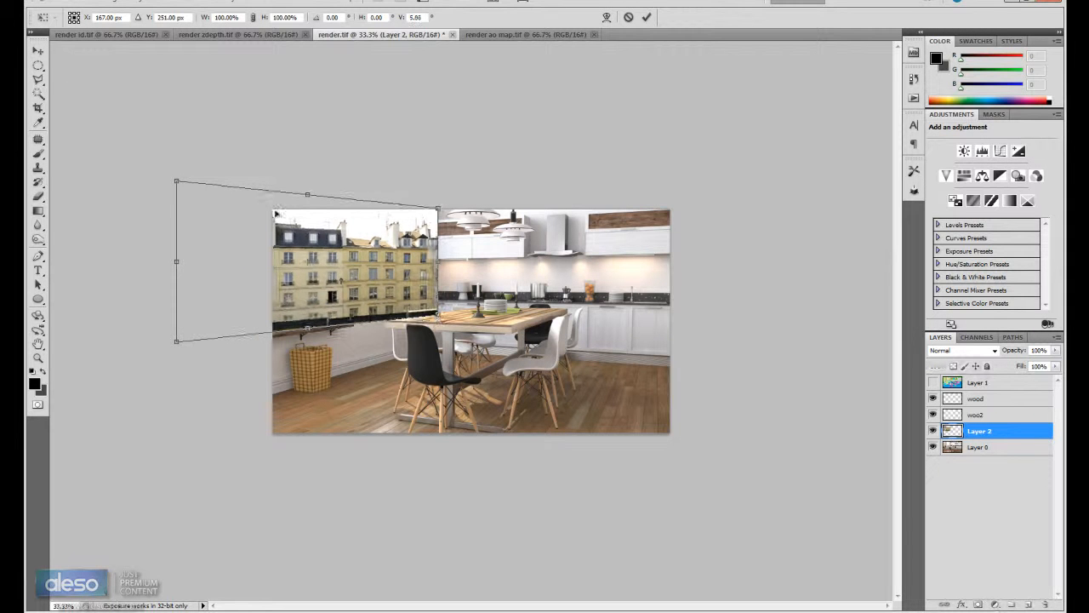
left_click_drag(177, 185, 189, 154)
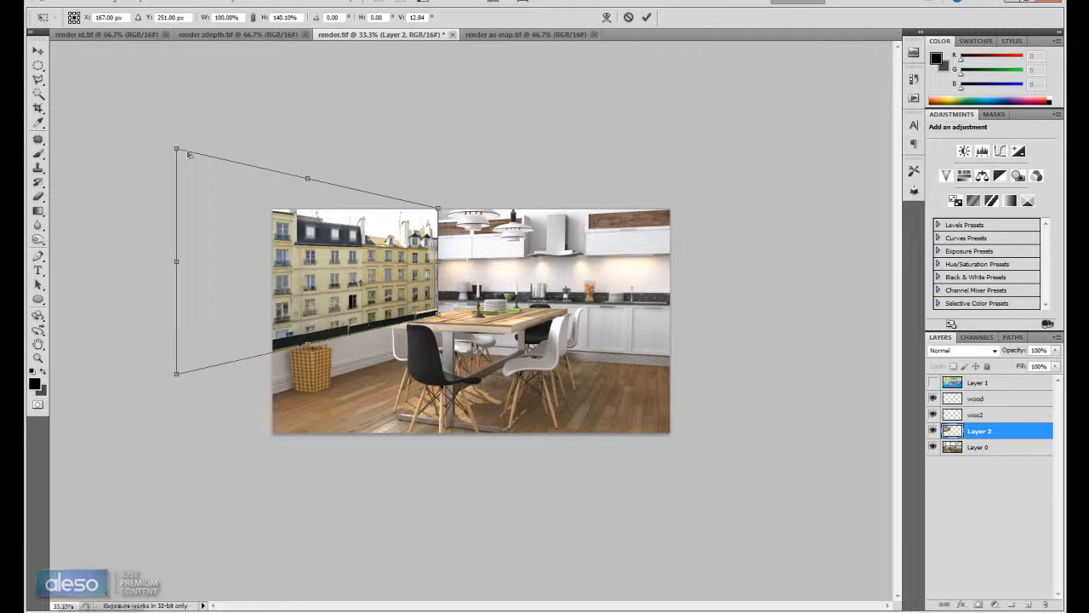
key("Return")
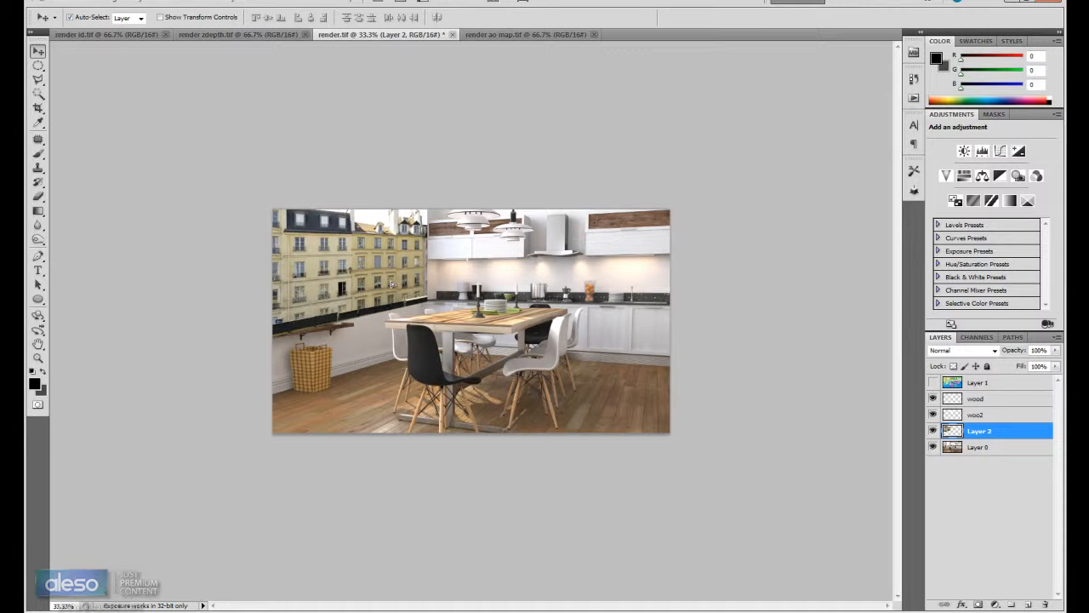
left_click_drag(390, 289, 391, 285)
Step: Switch to full screen mode with menus and lower the right side of the building photo slightly with a Perspective transform
key("ctrl+plus")
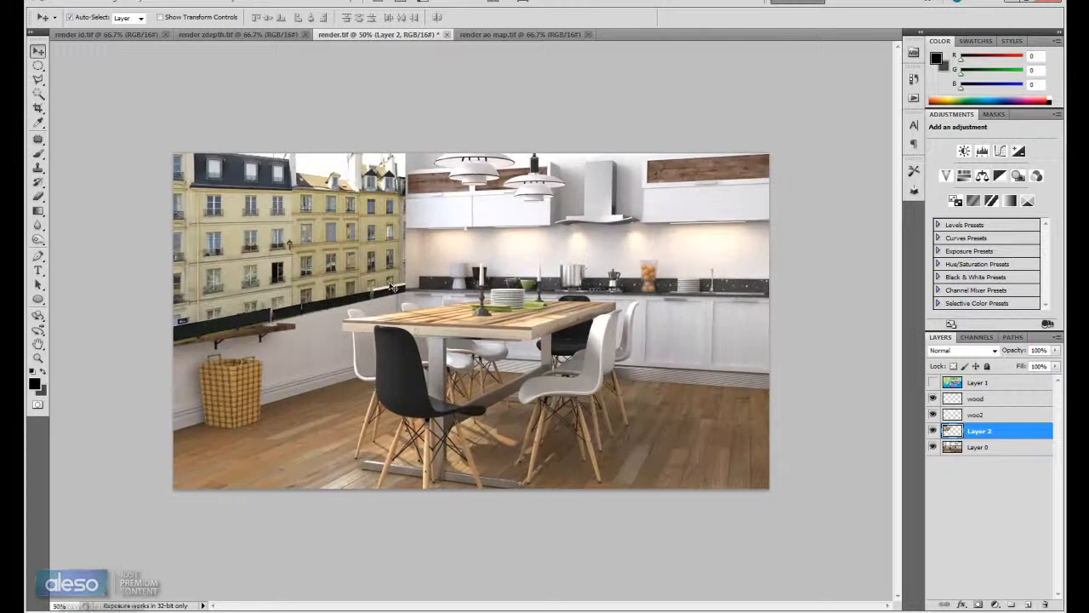
key("f")
left_click(89, 4)
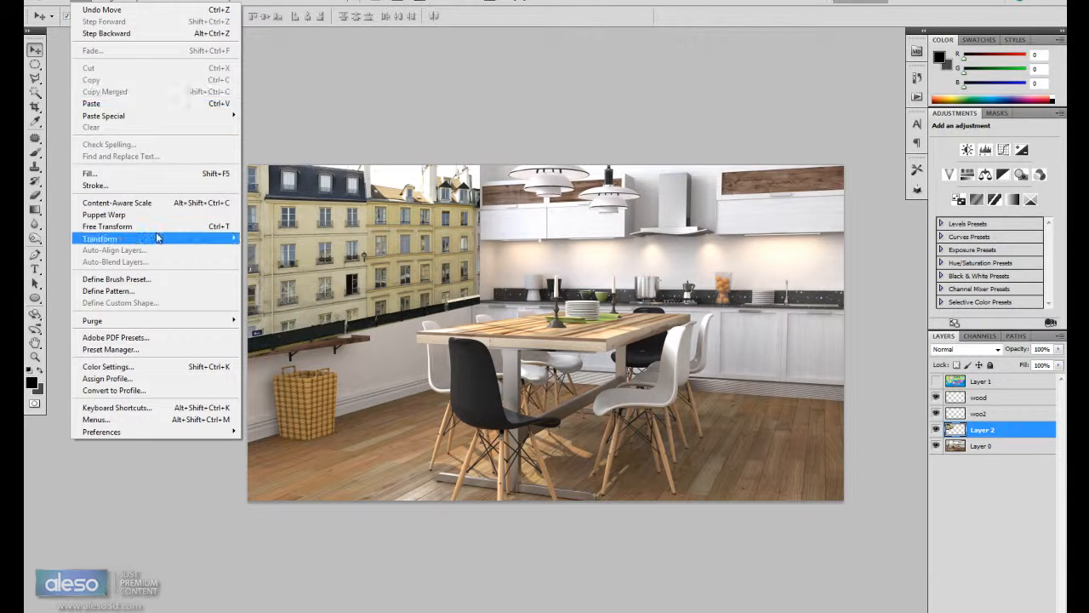
mouse_move(159, 238)
left_click(288, 304)
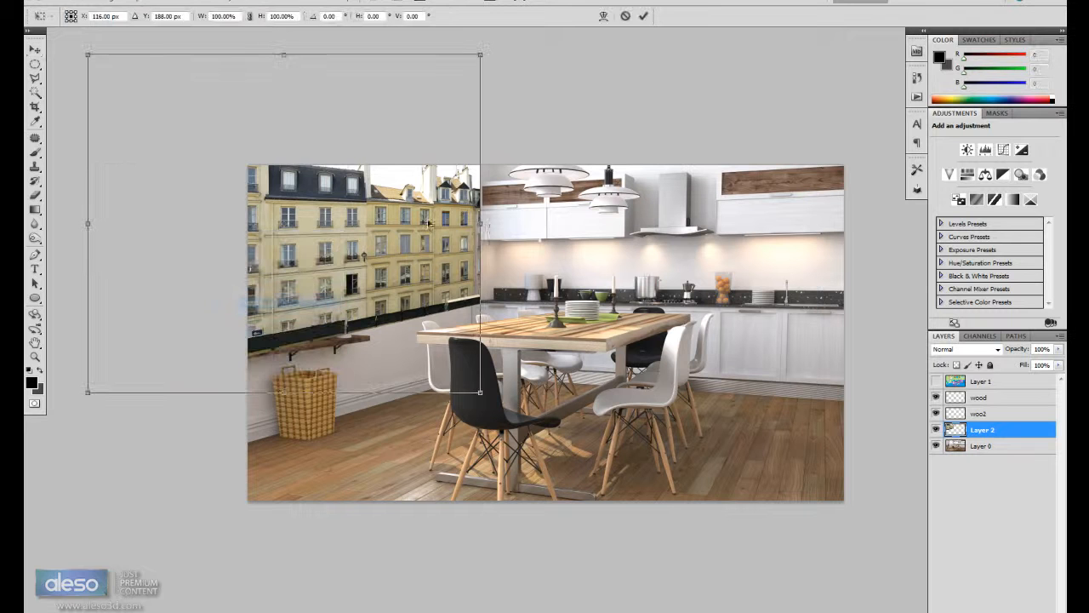
left_click_drag(482, 228, 484, 242)
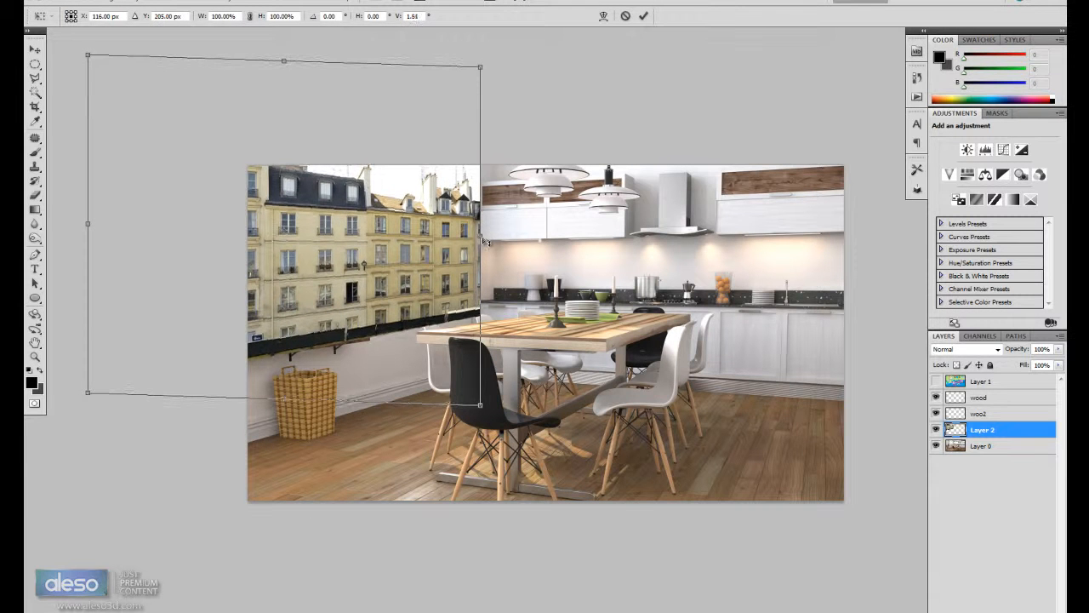
key("Return")
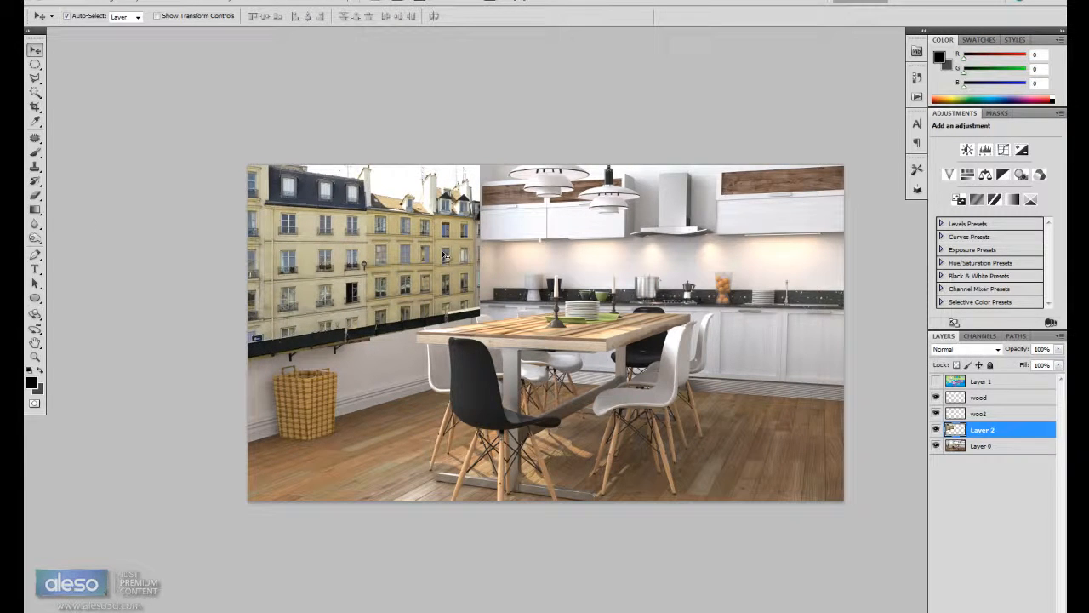
Step: Hide the building layer, and show and select the color ID layer, Layer 1, over the kitchen window
key("ctrl+plus")
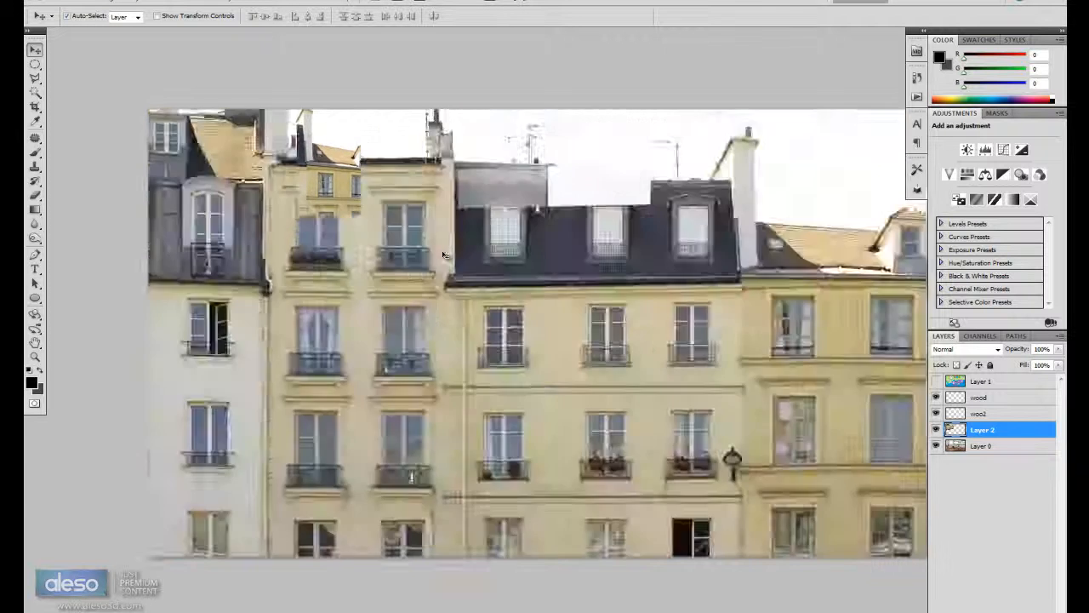
left_click(936, 429)
left_click_drag(350, 184, 405, 317)
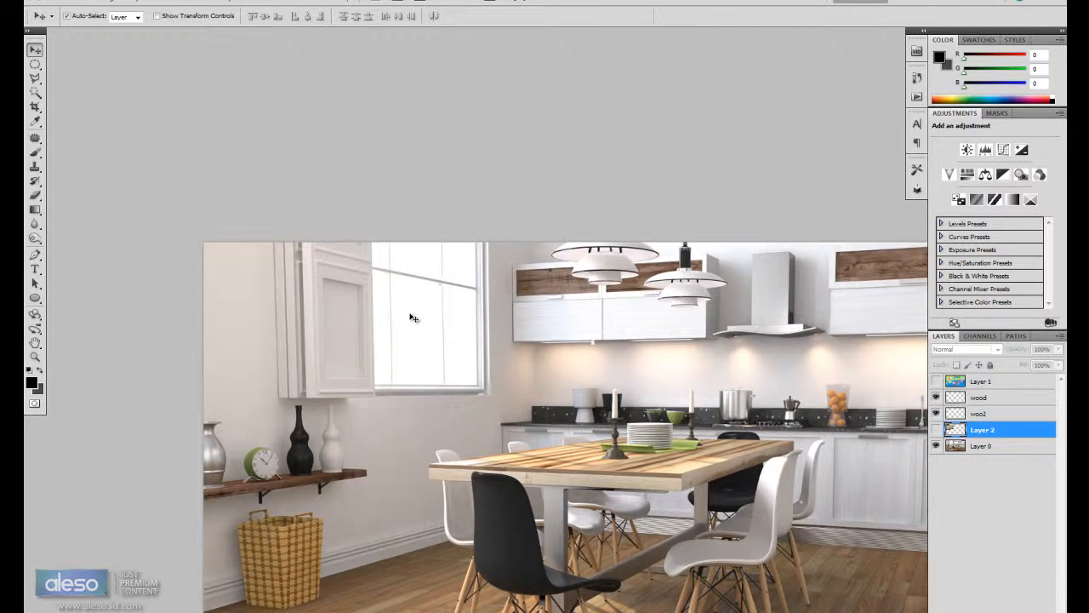
key("ctrl+plus")
left_click(936, 383)
left_click(984, 382)
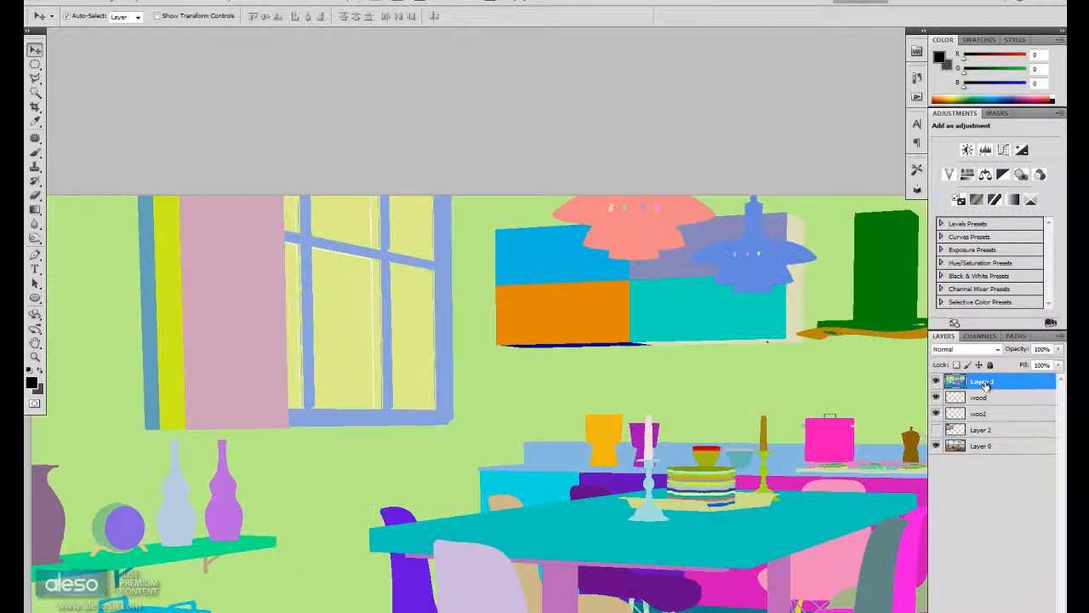
Step: Select the upper and lower window panes on the color ID layer with the Magic Wand at tolerance 32
key("w")
left_click(294, 212)
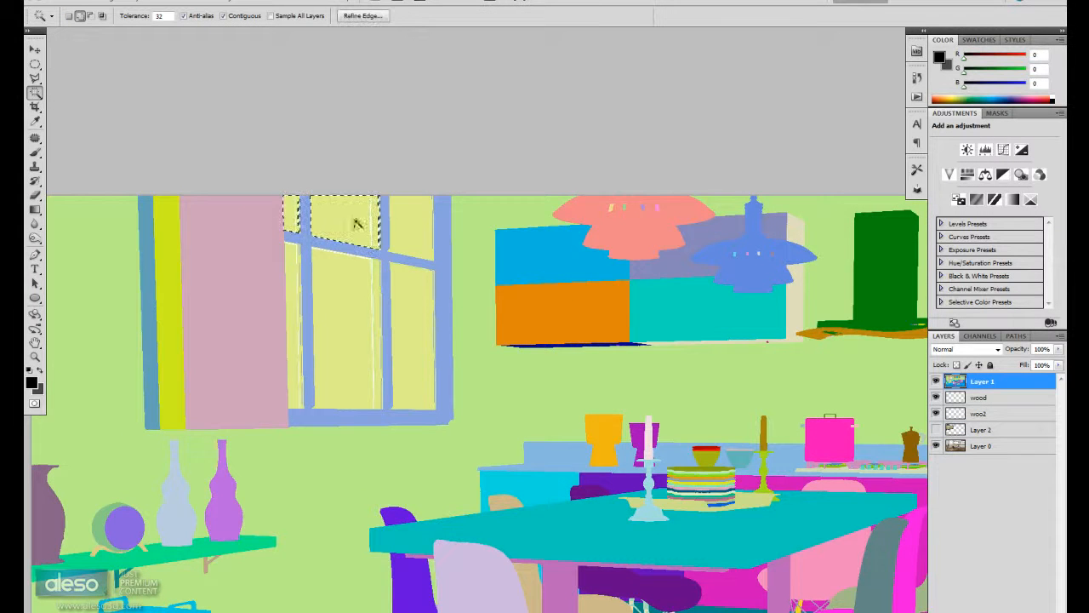
left_click(413, 322, "shift")
left_click(369, 316, "shift")
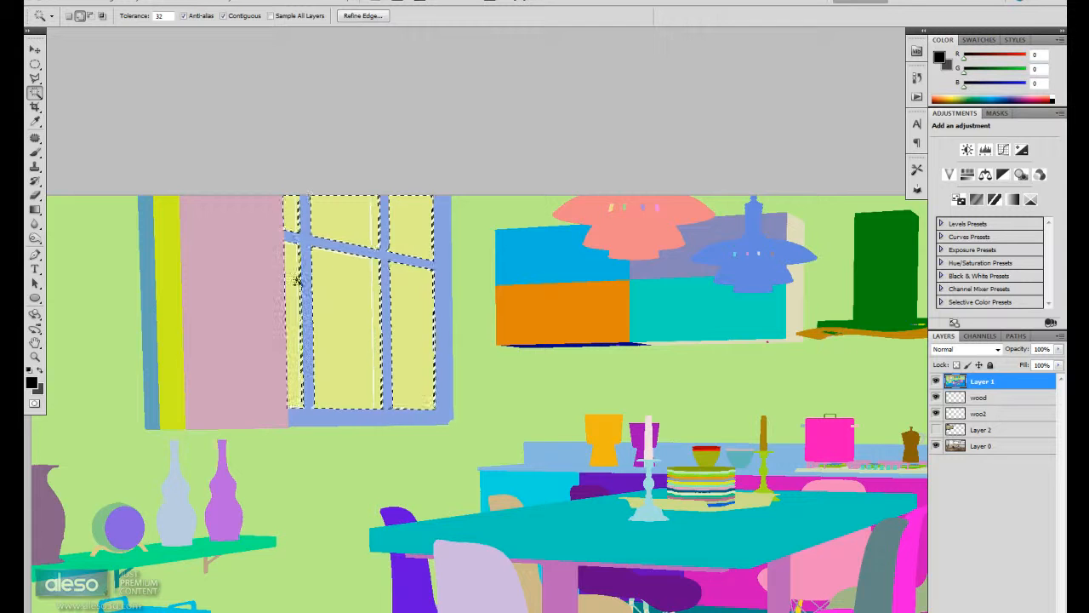
Step: Add the missed strip along the right edge of the upper-left window pane to the selection with the Polygonal Lasso
key("z")
left_click(336, 275)
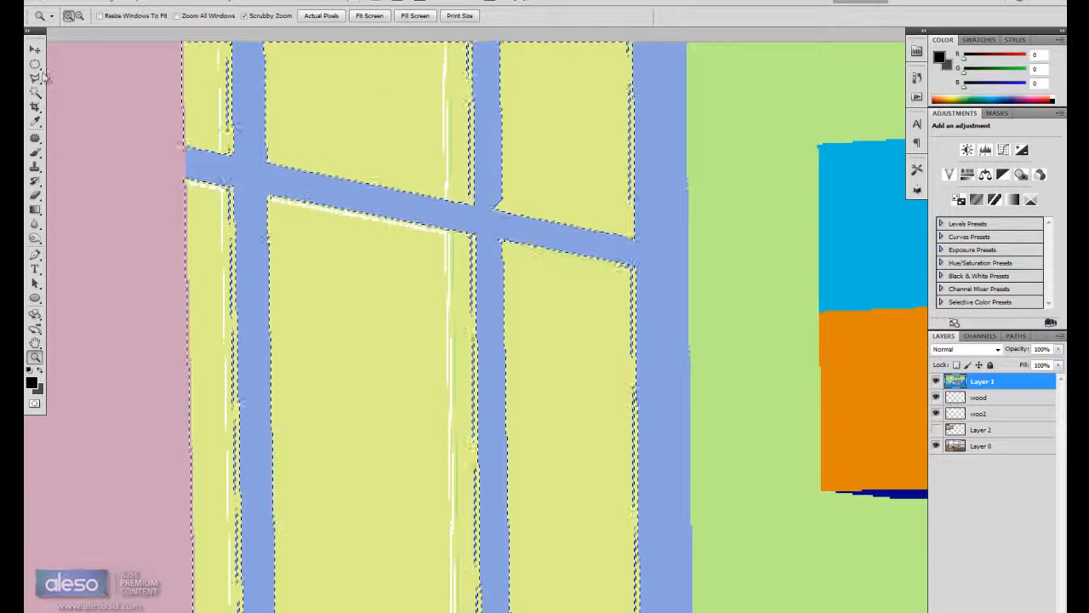
left_click(35, 79)
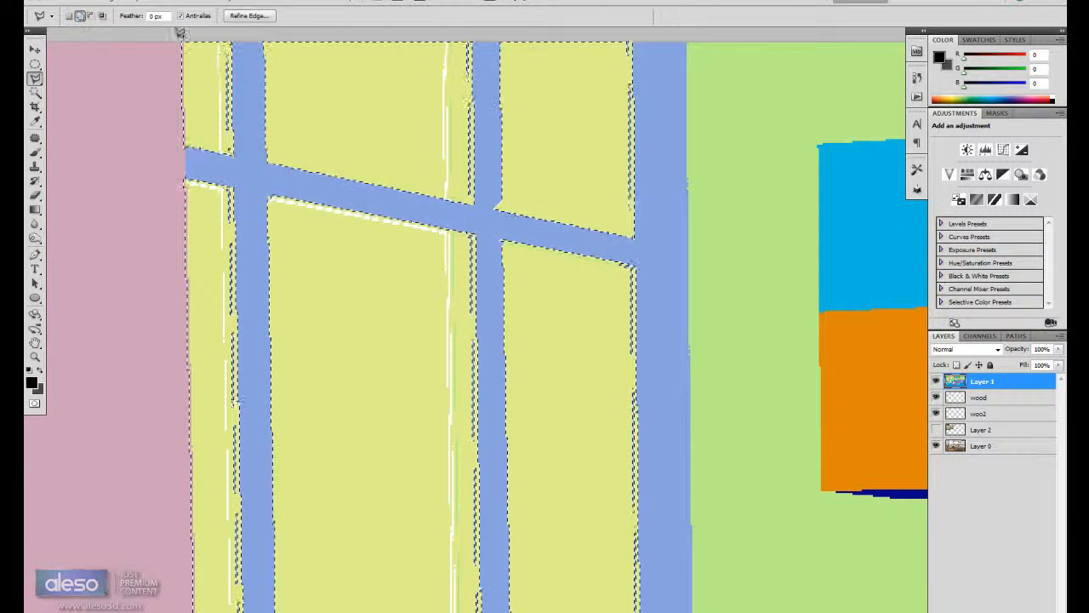
left_click(204, 49)
left_click(230, 56)
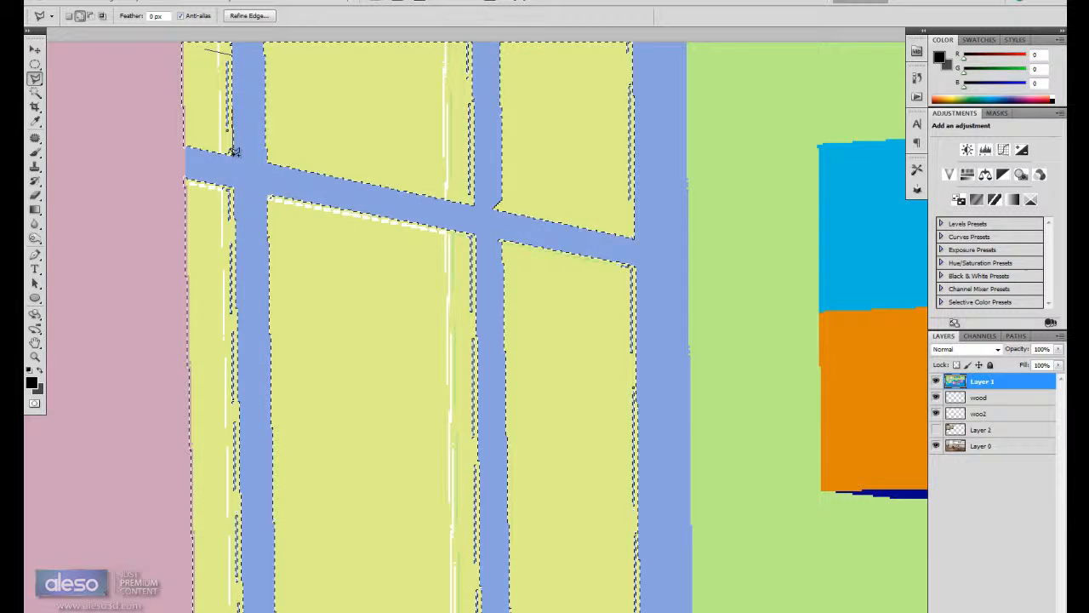
left_click(226, 151)
left_click(204, 50)
Step: Add the missed strip along the right edge of the lower middle window pane to the selection
left_click_drag(454, 116, 445, 151)
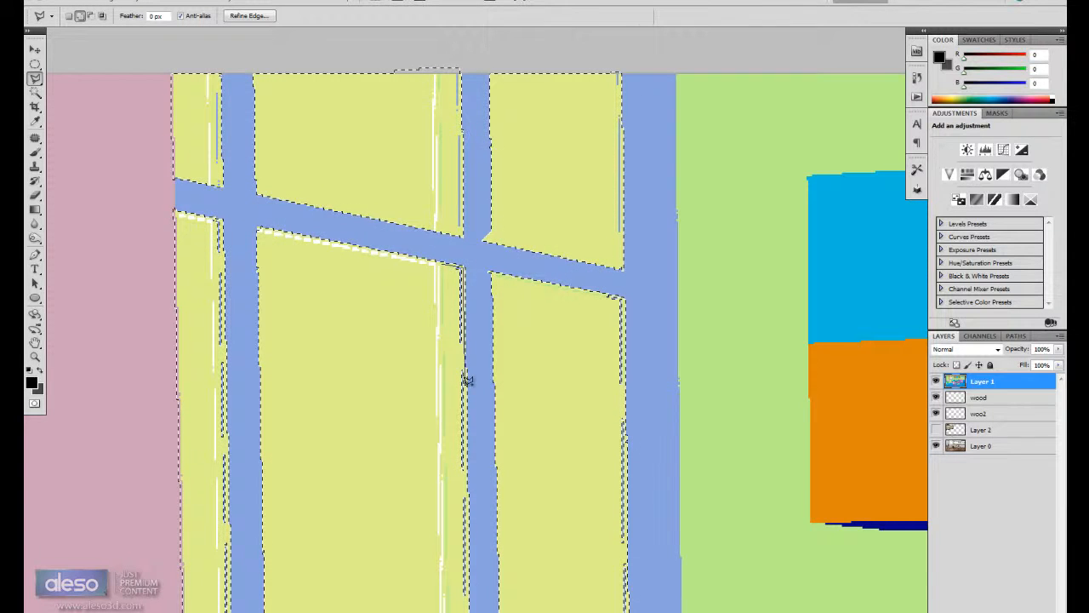
left_click_drag(466, 394, 450, 166)
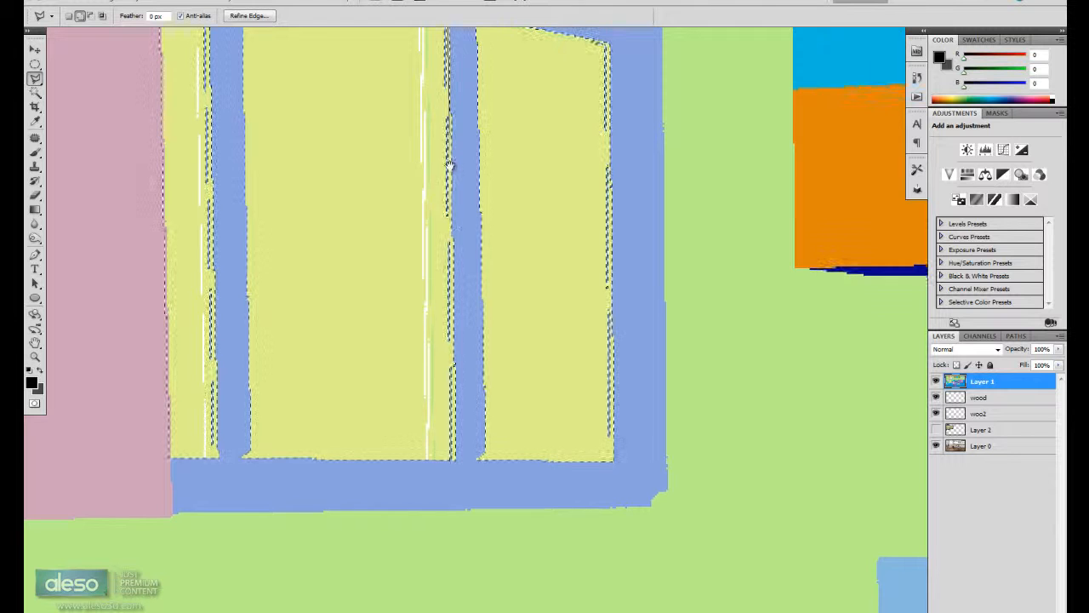
left_click(453, 458)
left_click(428, 454)
left_click_drag(414, 169, 416, 368)
double_click(382, 232)
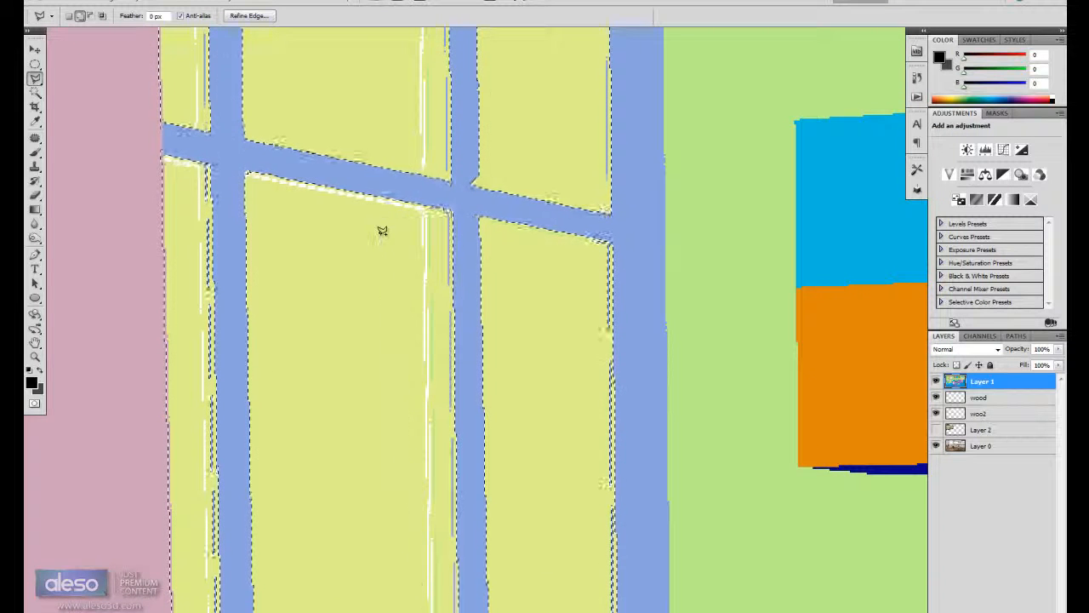
Step: Add the missed strip along the right edge of the lower-left window pane to the selection with the Polygonal Lasso
left_click_drag(256, 219, 393, 143)
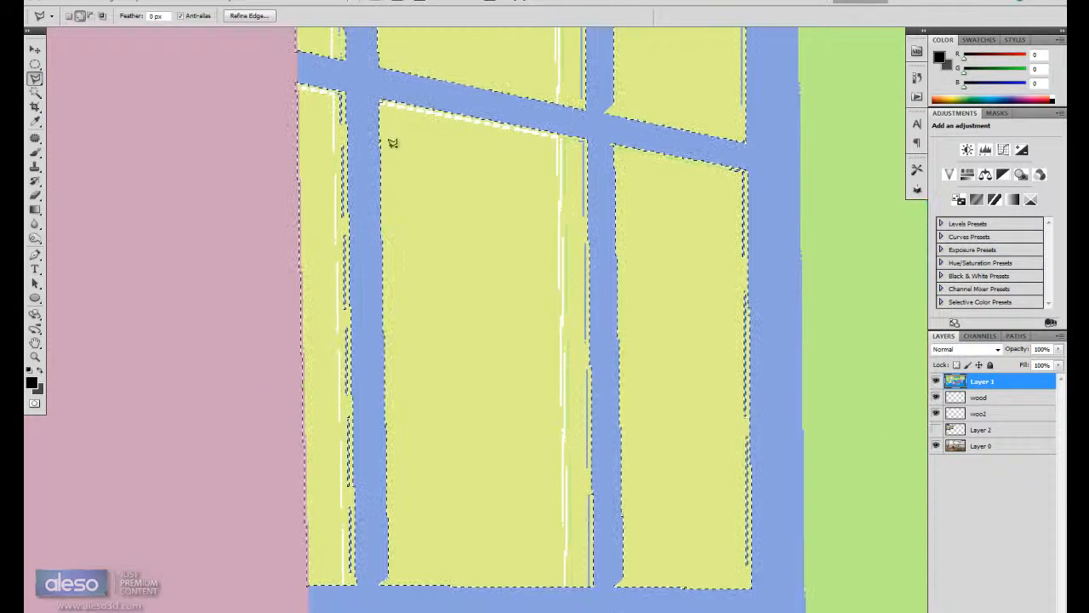
left_click(346, 89)
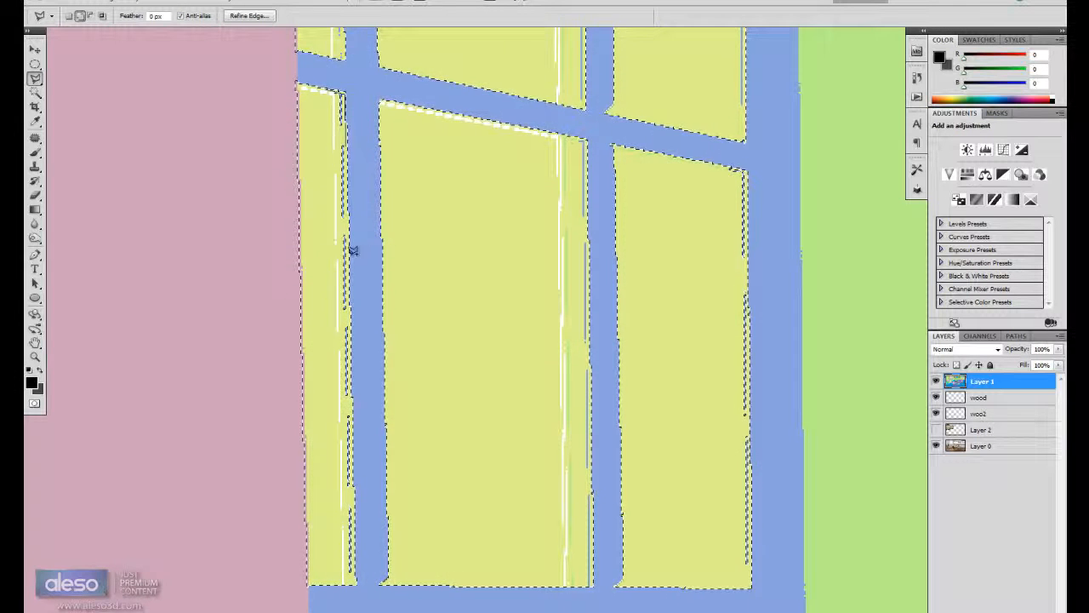
left_click(351, 577)
left_click(321, 573)
double_click(319, 165)
Step: Add the missed strip along the right edge of the lower-right window pane to the selection
left_click_drag(693, 243, 491, 229)
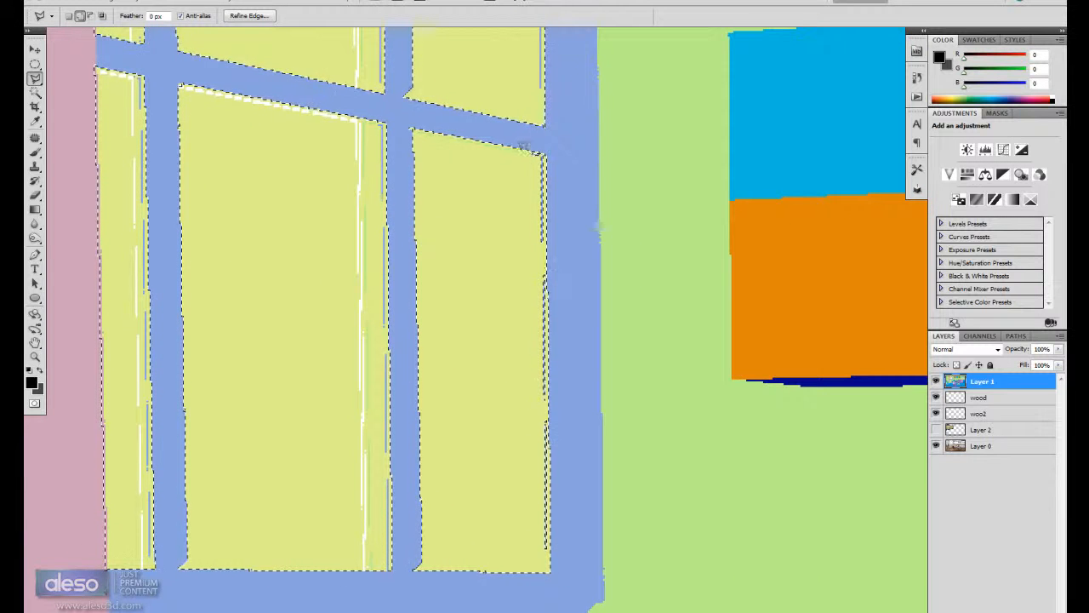
left_click(546, 154)
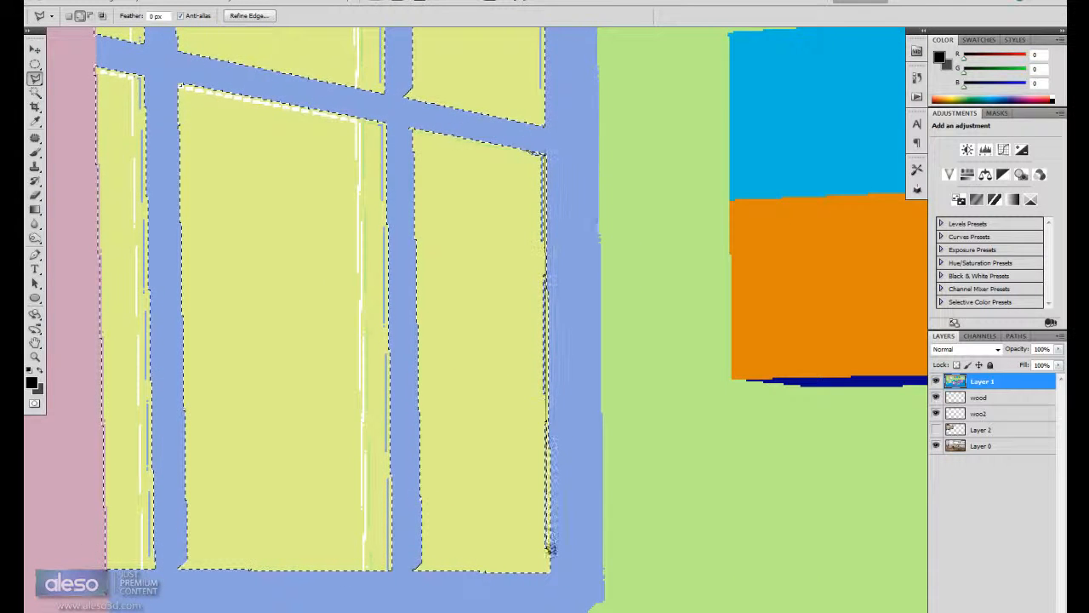
left_click(550, 564)
left_click(476, 547)
double_click(479, 329)
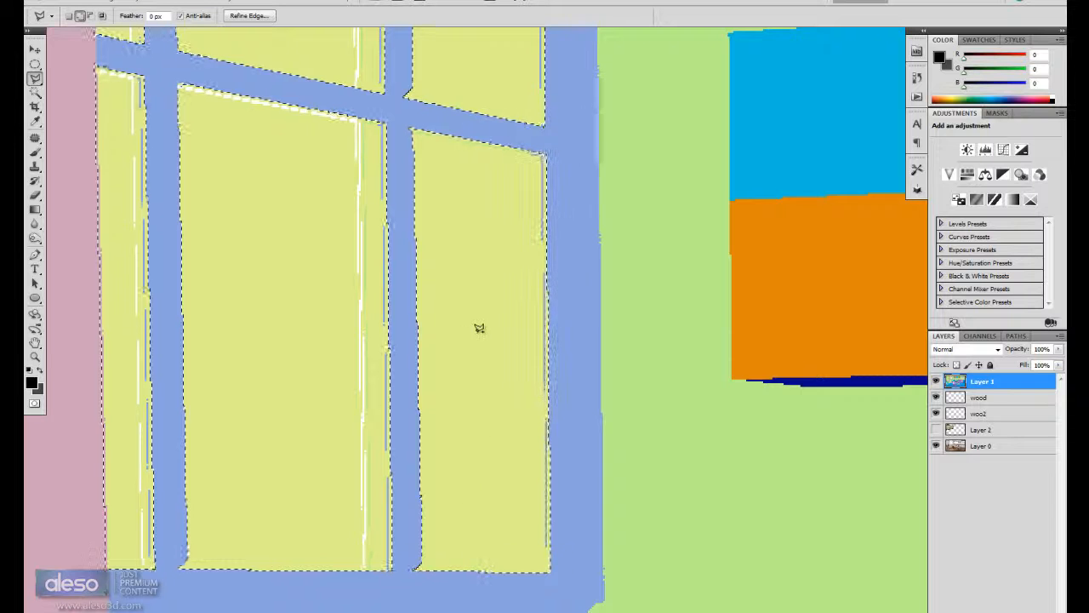
Step: Show and select the building photo layer, Layer 2, and hide the color ID layer, Layer 1
scroll(511, 280, "down", 3)
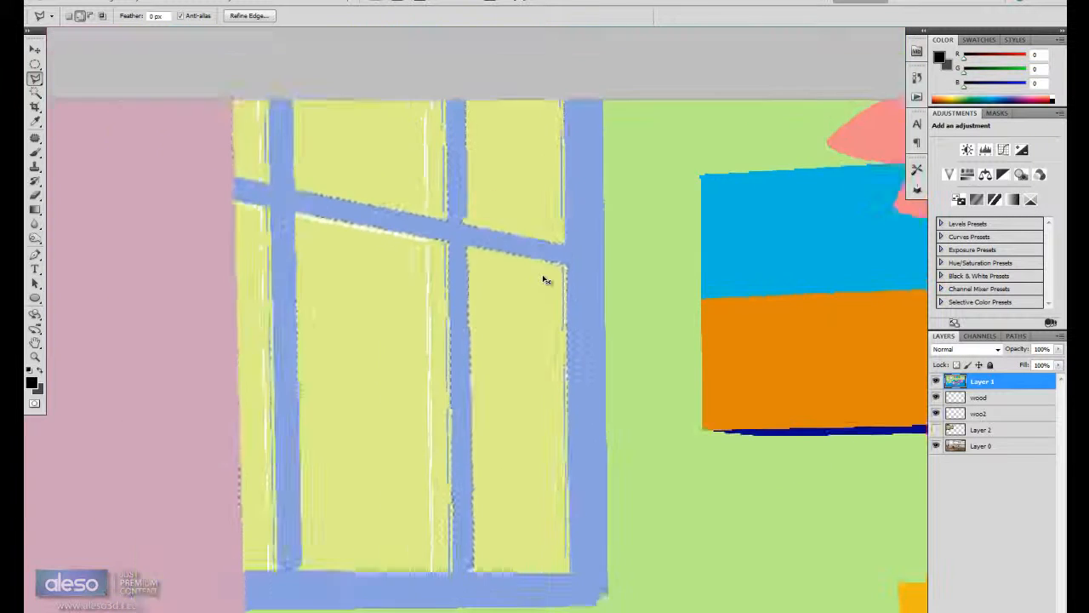
scroll(544, 280, "down", 2)
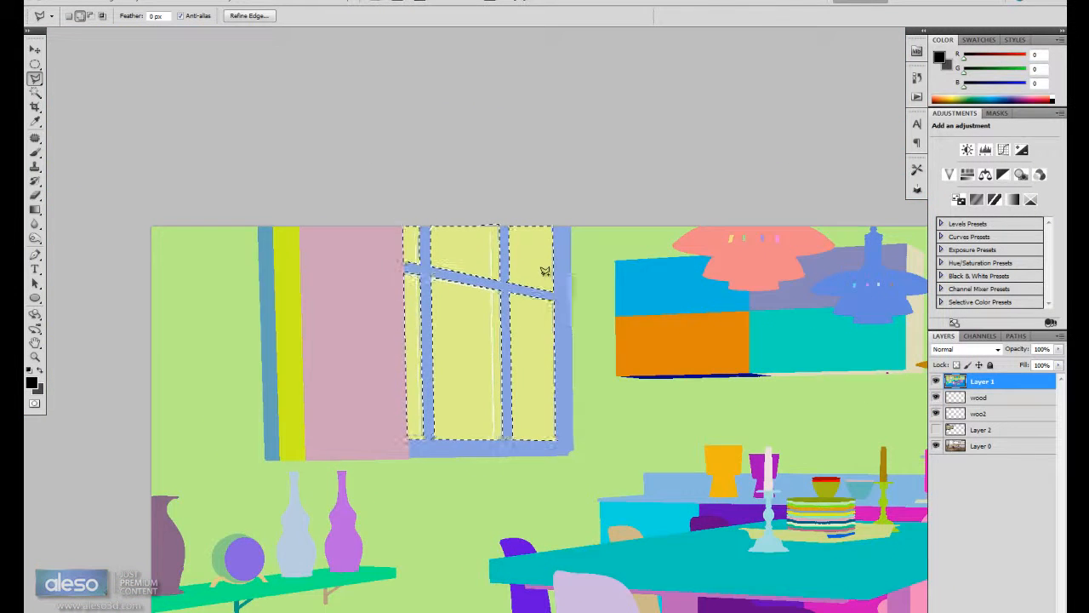
left_click(936, 429)
left_click(986, 433)
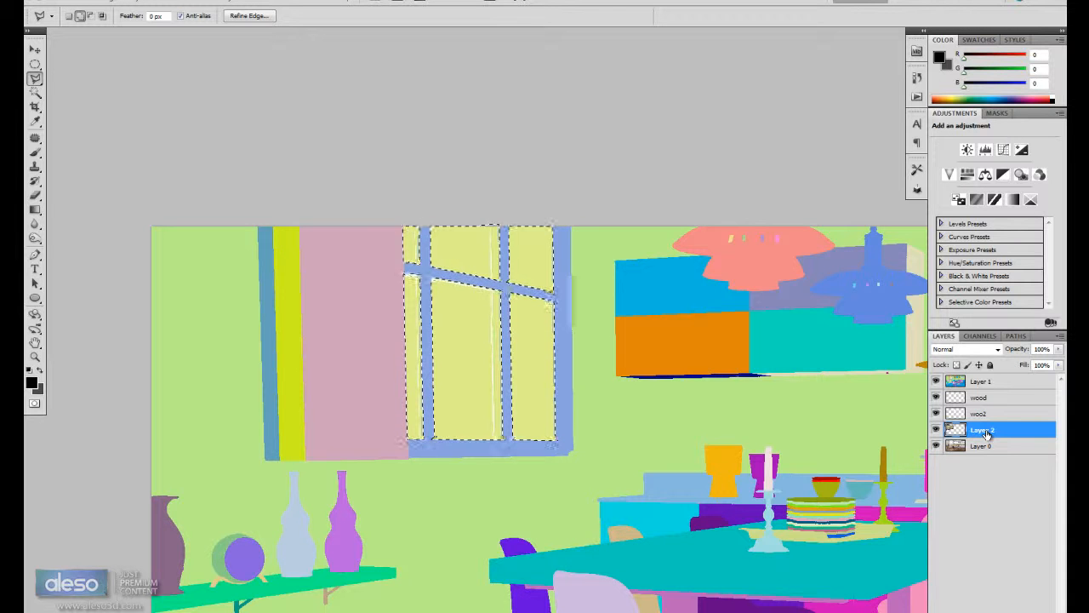
left_click(936, 381)
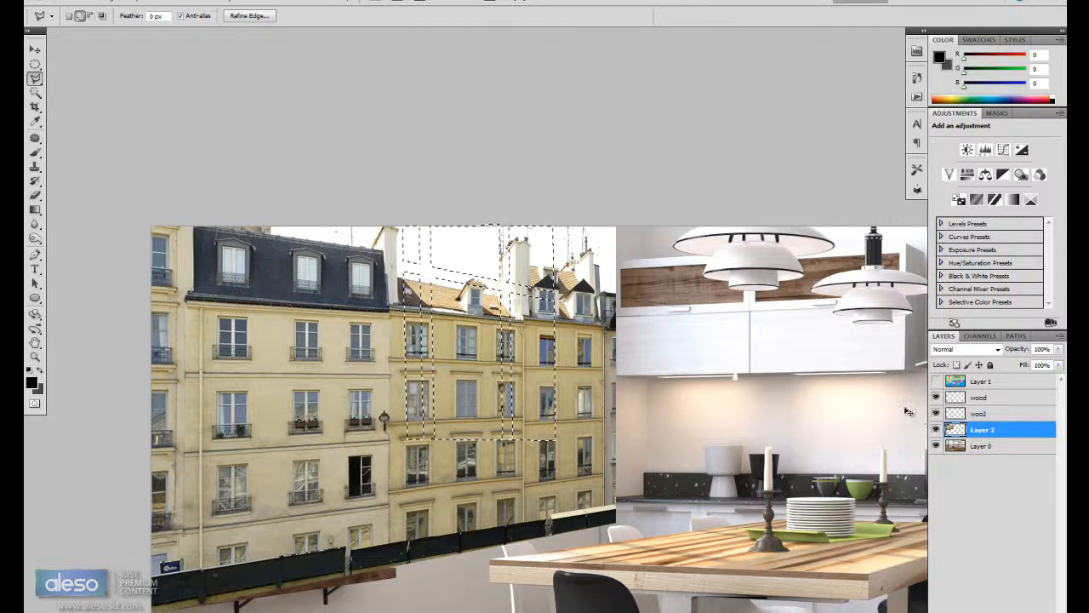
Step: Copy the selected window pane areas of the building photo to a new layer and hide the full photo on Layer 2
key("ctrl+j")
key("v")
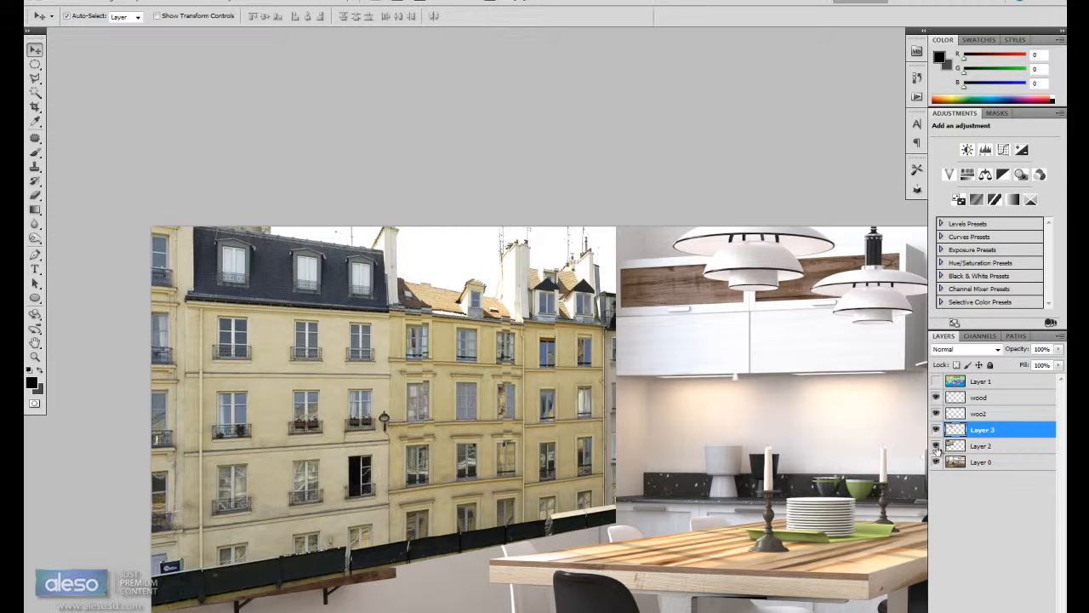
left_click(937, 446)
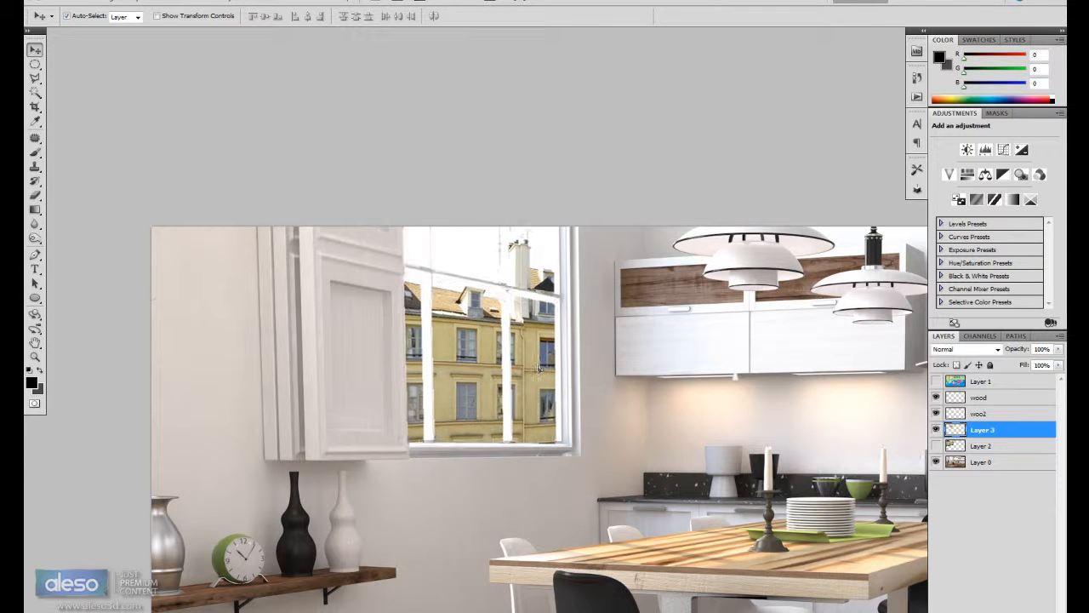
left_click_drag(539, 368, 540, 369)
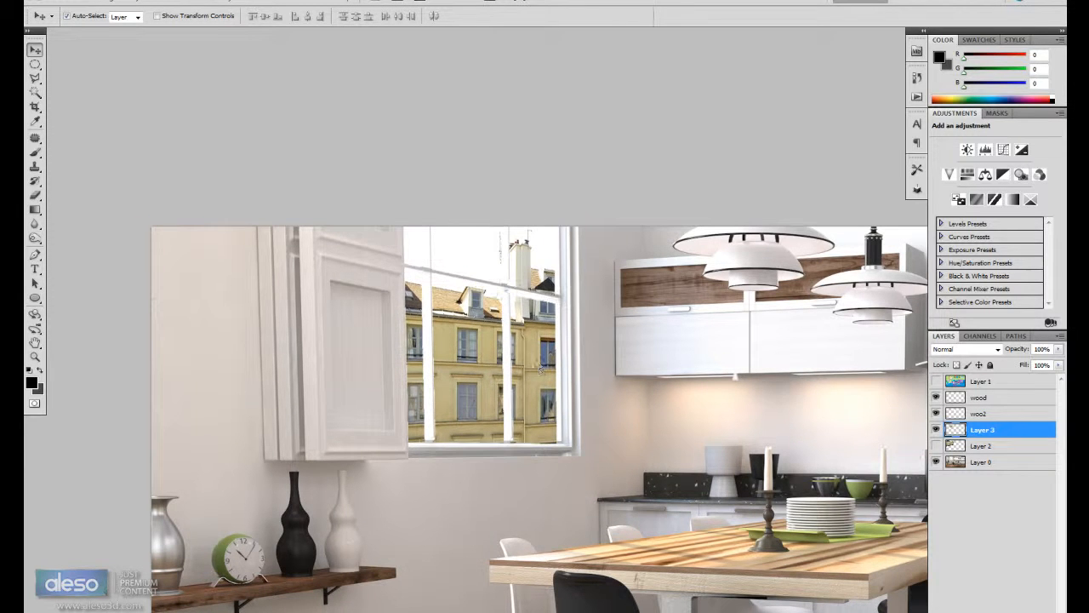
key("z")
left_click_drag(548, 319, 548, 319)
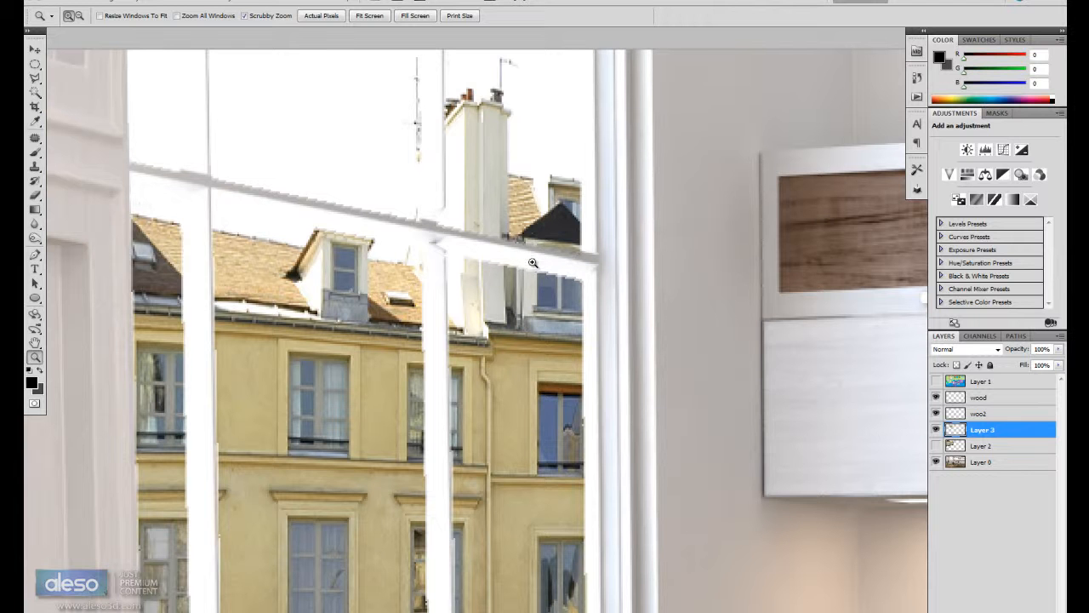
left_click(35, 49)
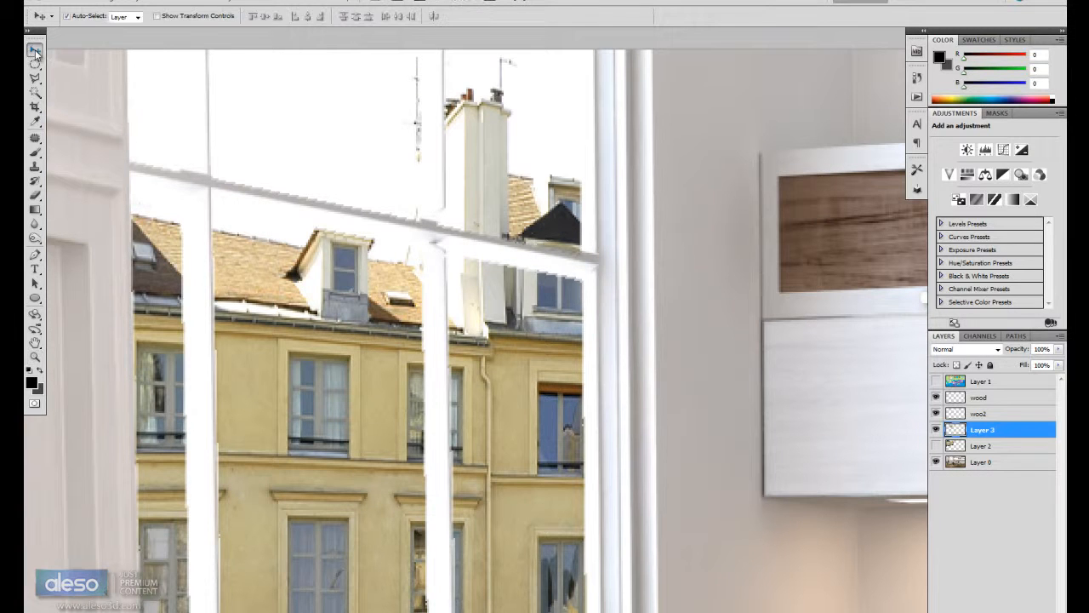
left_click(35, 78)
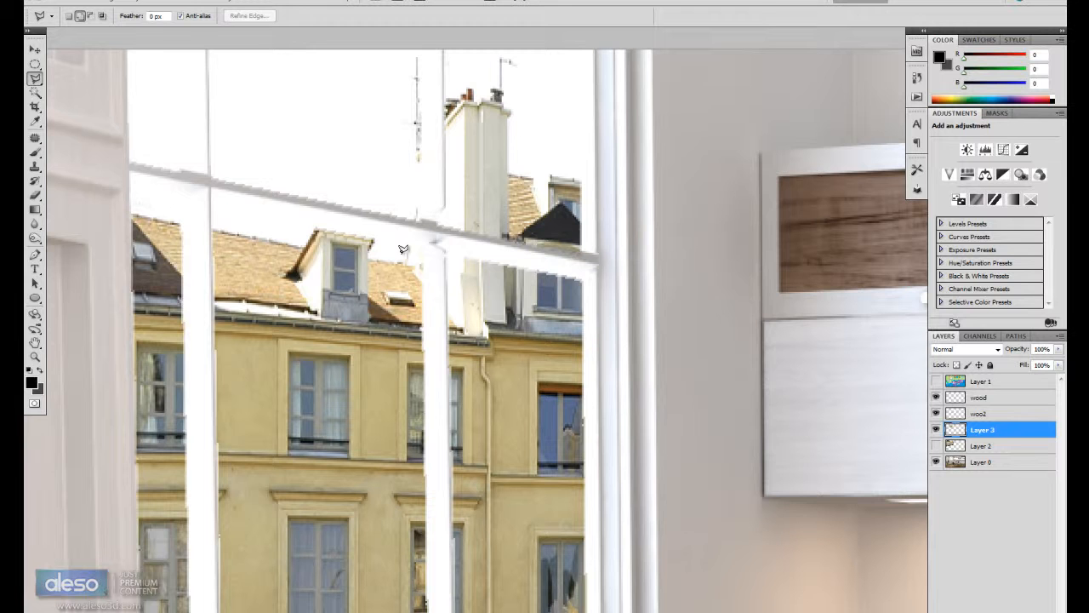
left_click(444, 251)
left_click(593, 271)
left_click(445, 250)
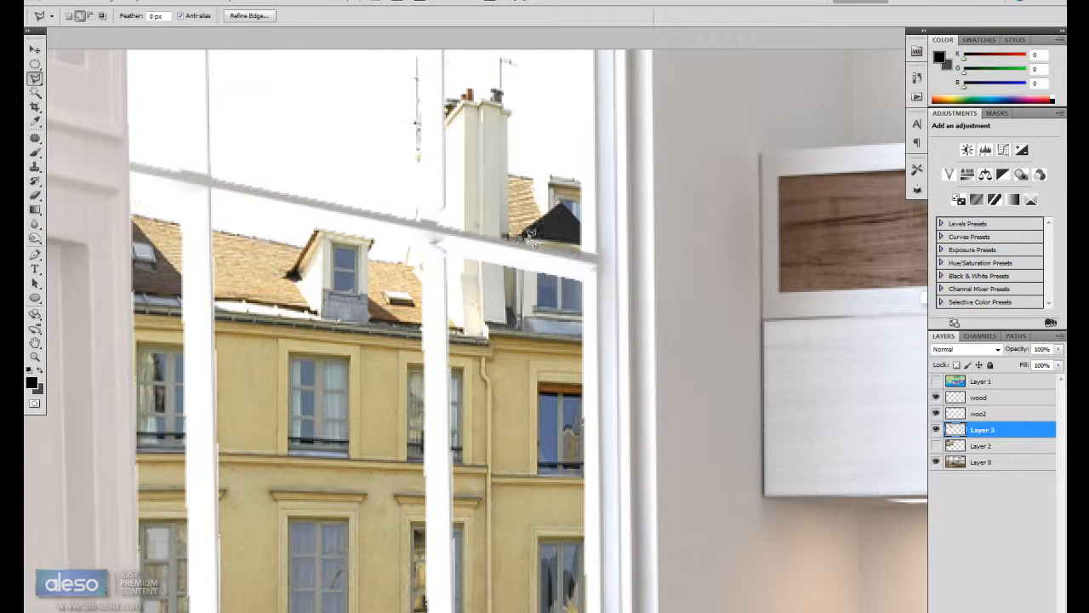
key("v")
Step: Try to brighten the building in the window panes with Levels, using a midtone input of 3.46 and a white input of 217
key("ctrl+minus")
key("ctrl+minus")
key("ctrl+minus")
key("ctrl+minus")
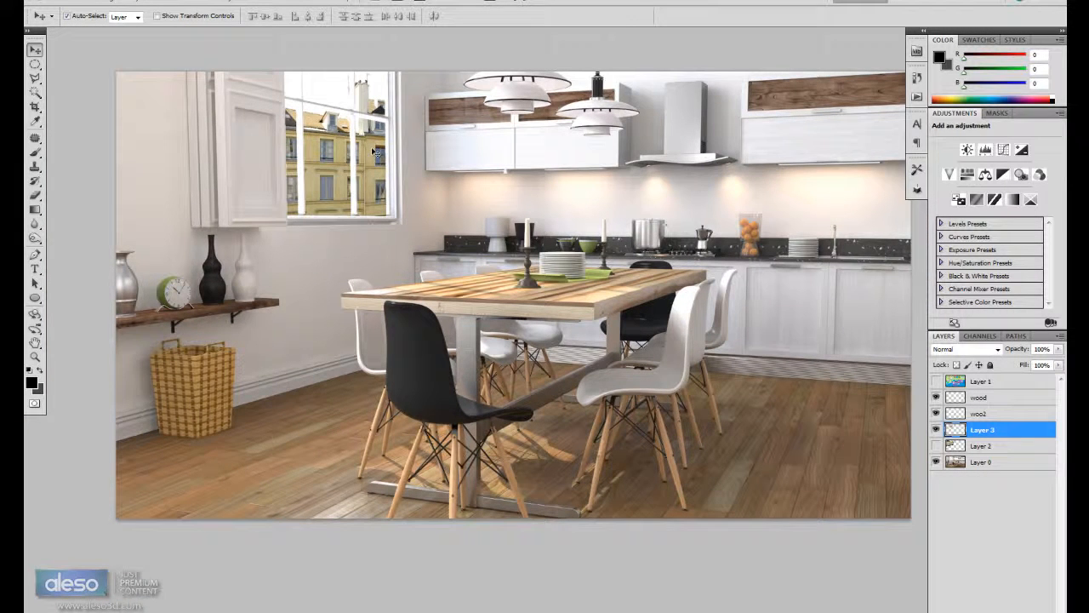
left_click_drag(459, 187, 453, 217)
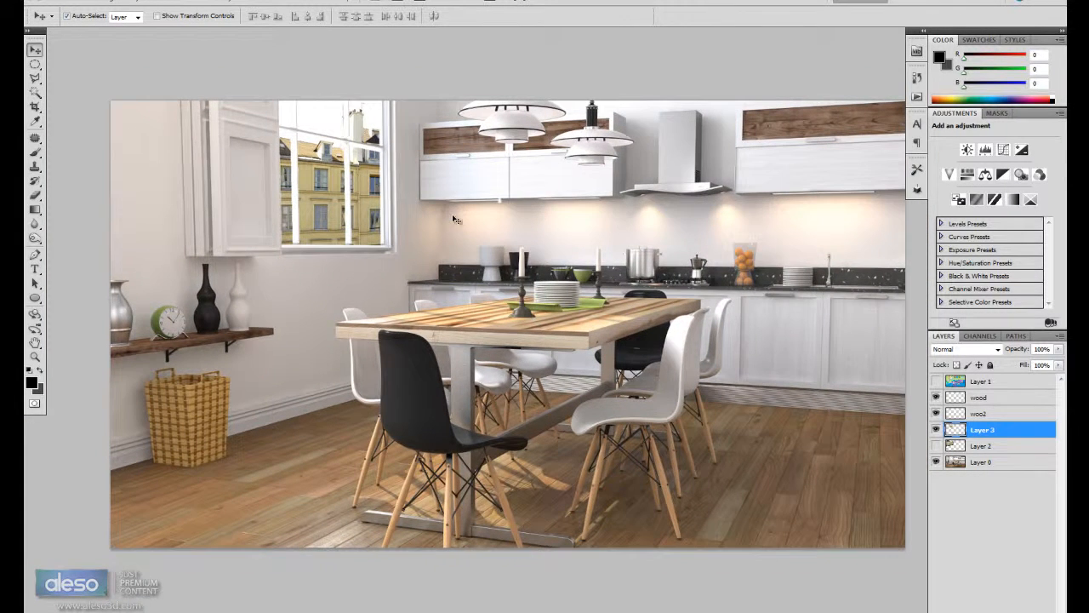
key("ctrl+l")
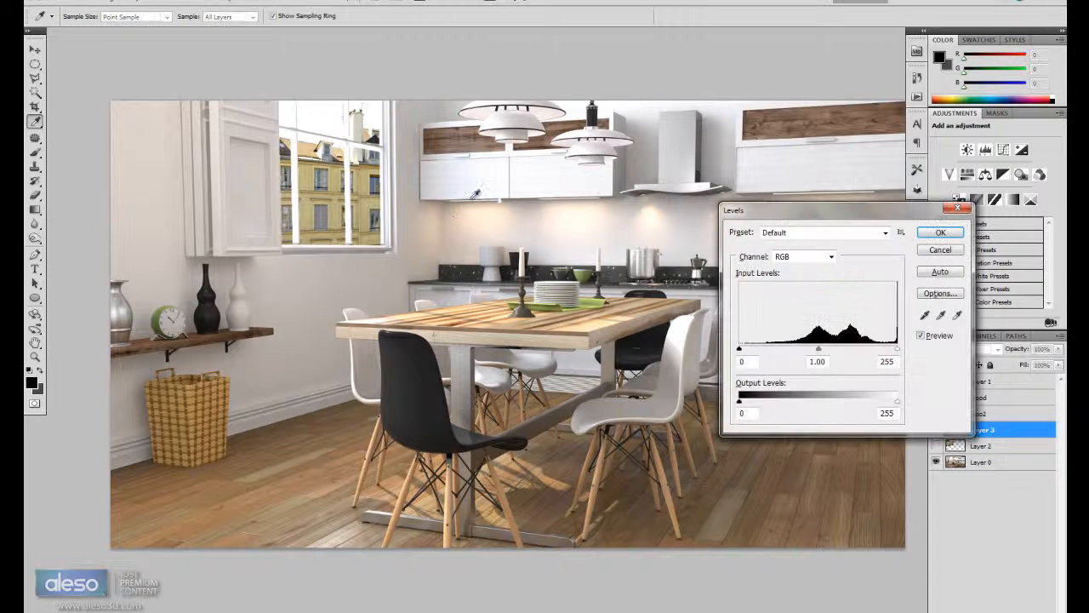
left_click_drag(817, 349, 753, 349)
left_click_drag(897, 350, 887, 353)
left_click(873, 350)
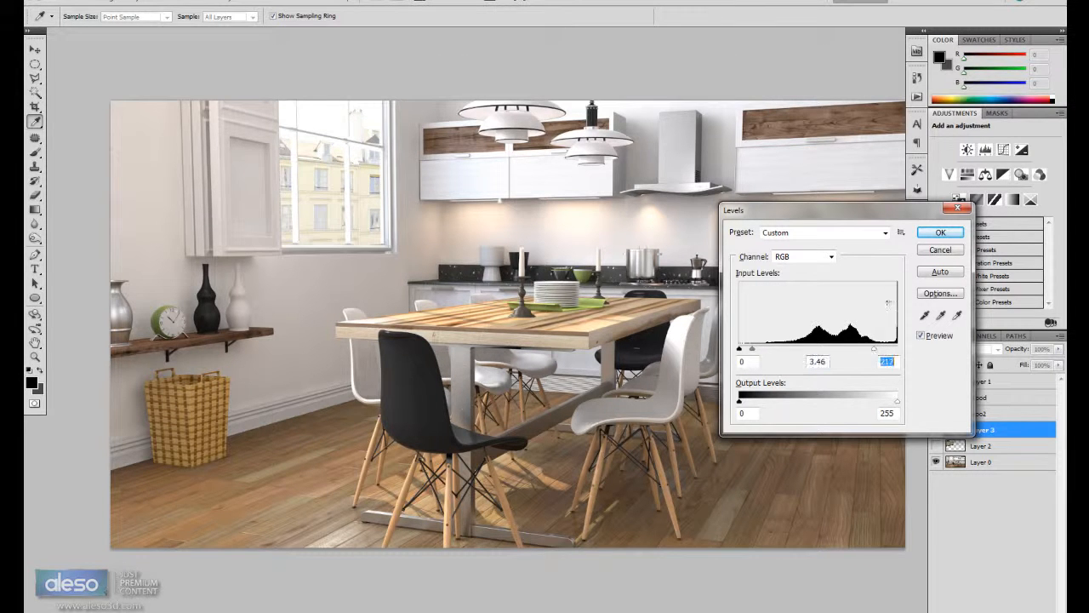
left_click(941, 235)
left_click_drag(572, 226, 570, 243)
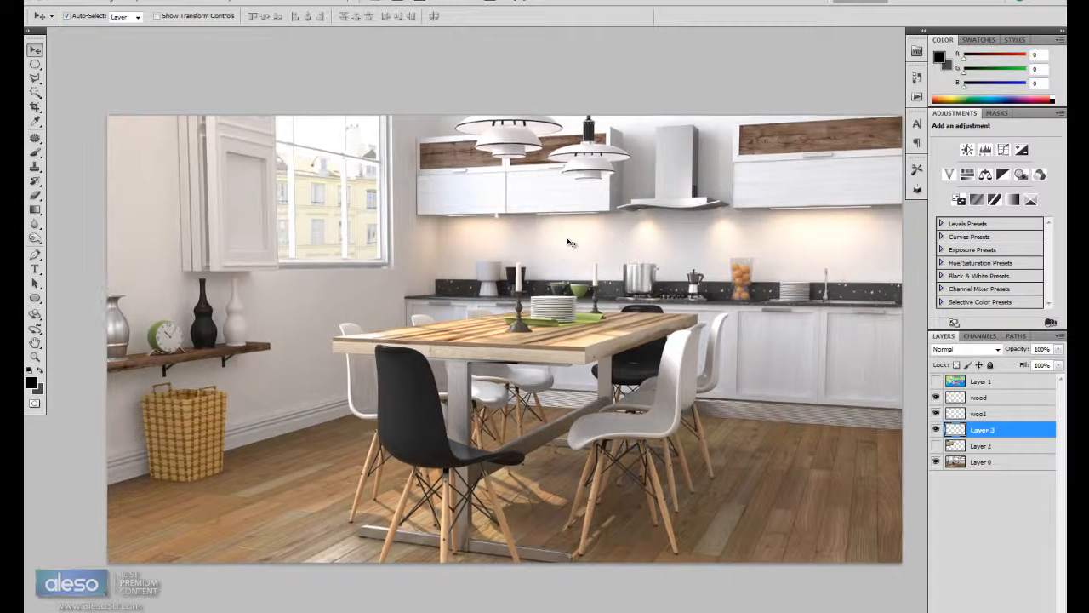
key("ctrl+minus")
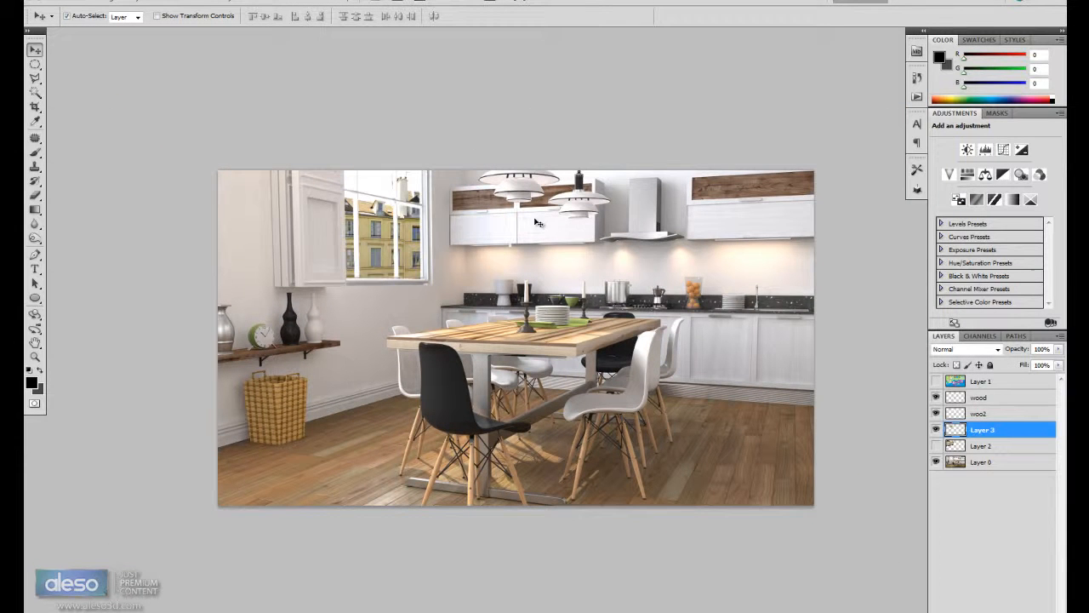
Step: Brighten the building in the window panes with an Exposure adjustment of +0.41 and a gamma correction of 2.61
left_click(109, 4)
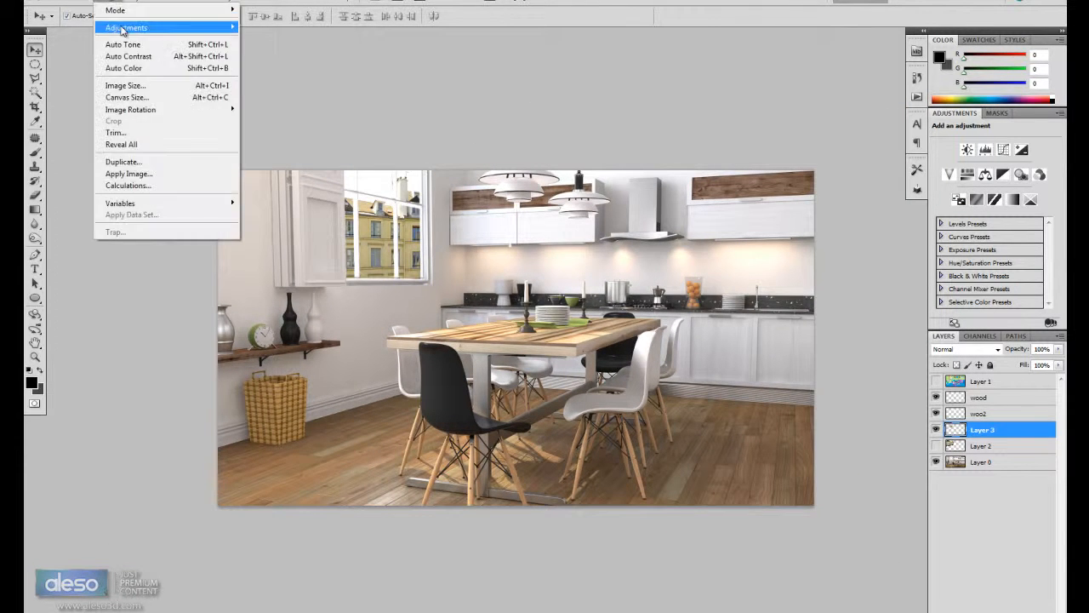
mouse_move(121, 30)
left_click(265, 62)
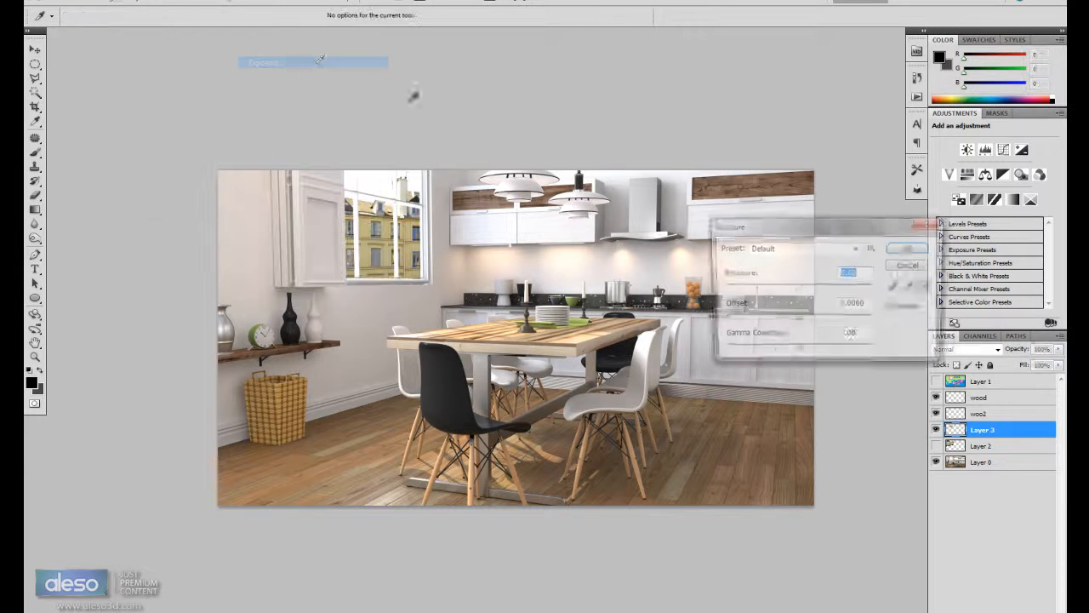
left_click_drag(798, 356, 753, 352)
left_click_drag(800, 292, 802, 291)
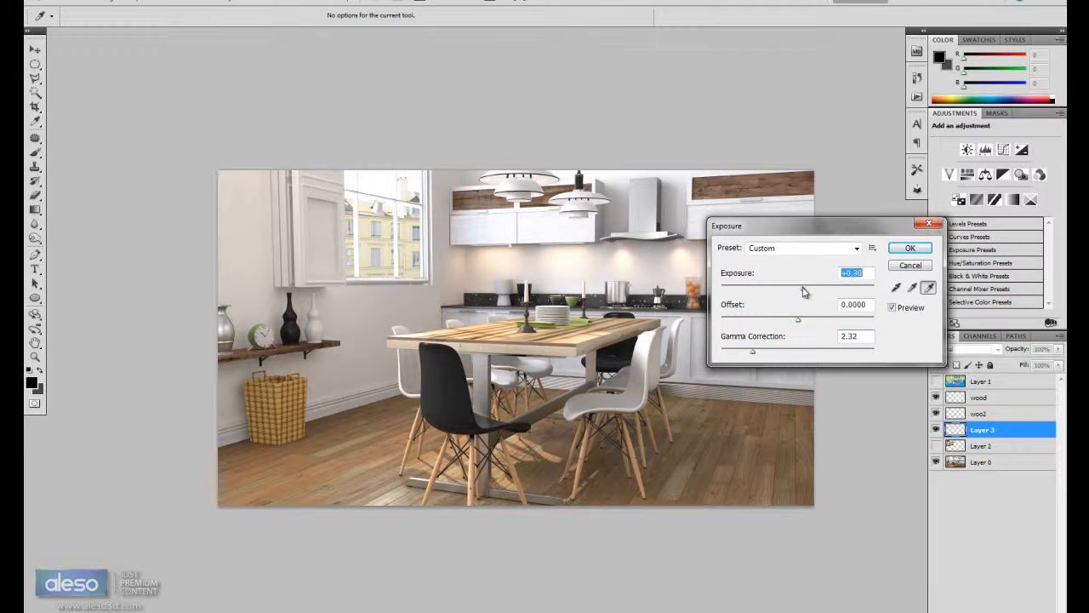
left_click_drag(752, 352, 747, 352)
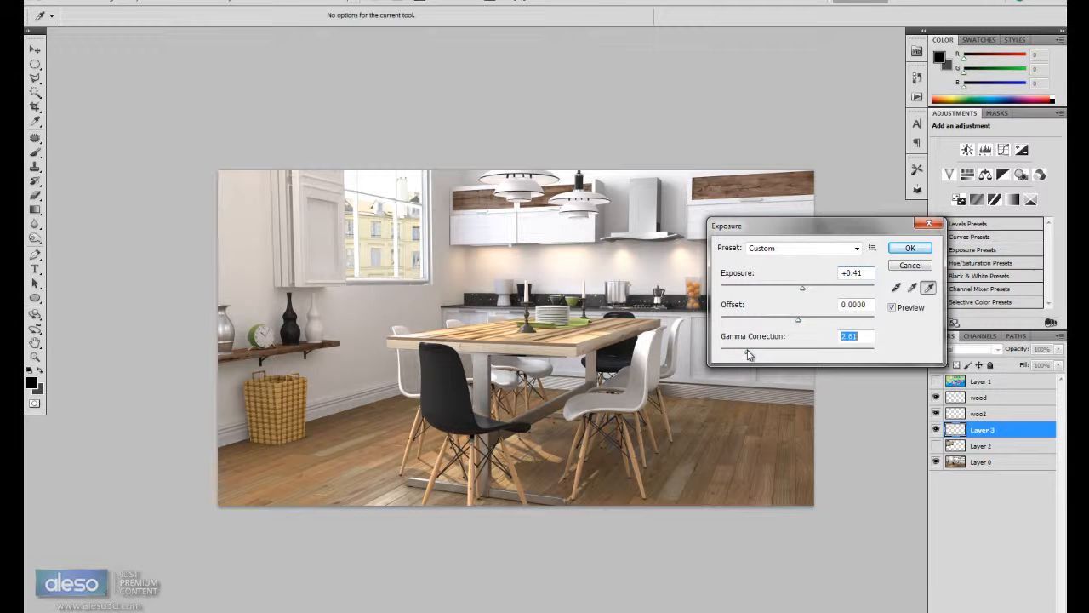
left_click(910, 248)
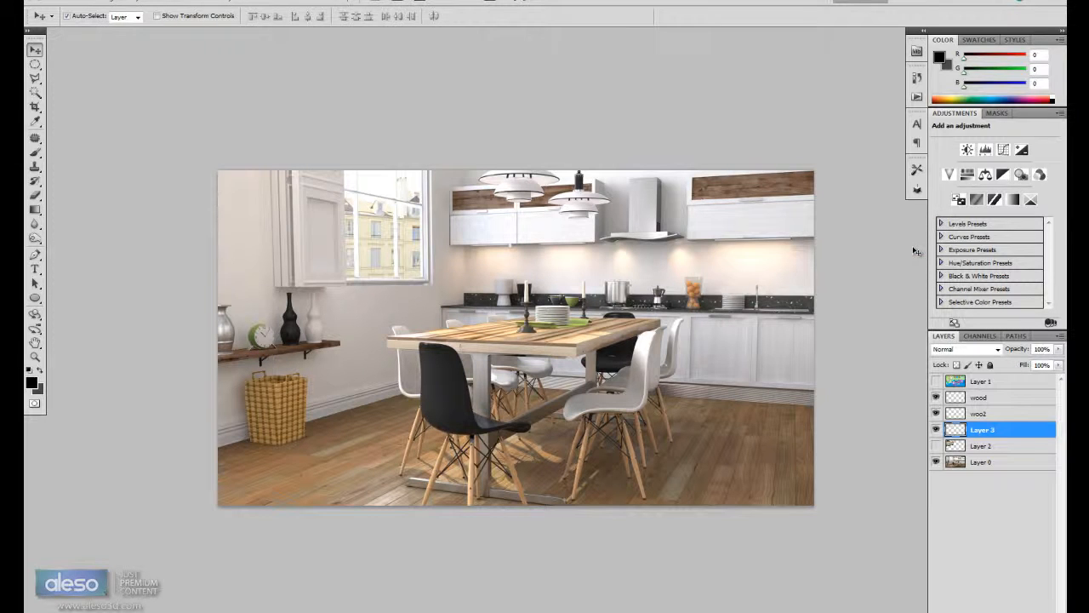
Step: Reduce the building's saturation in the window panes with Hue/Saturation, and lighten its midtones slightly with Levels
key("ctrl+u")
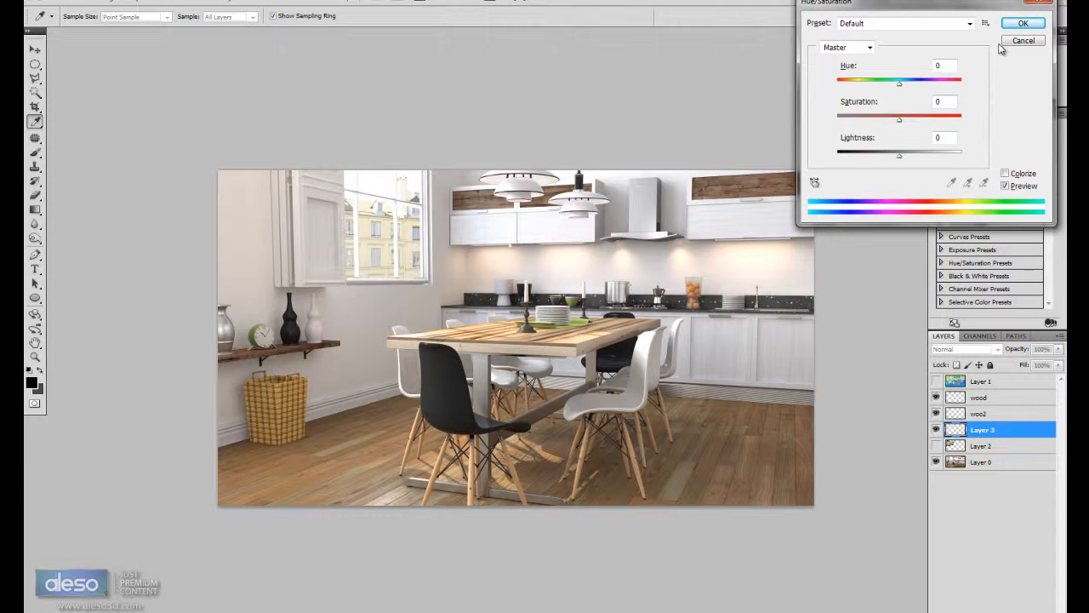
key("Down")
left_click(1026, 25)
key("ctrl+l")
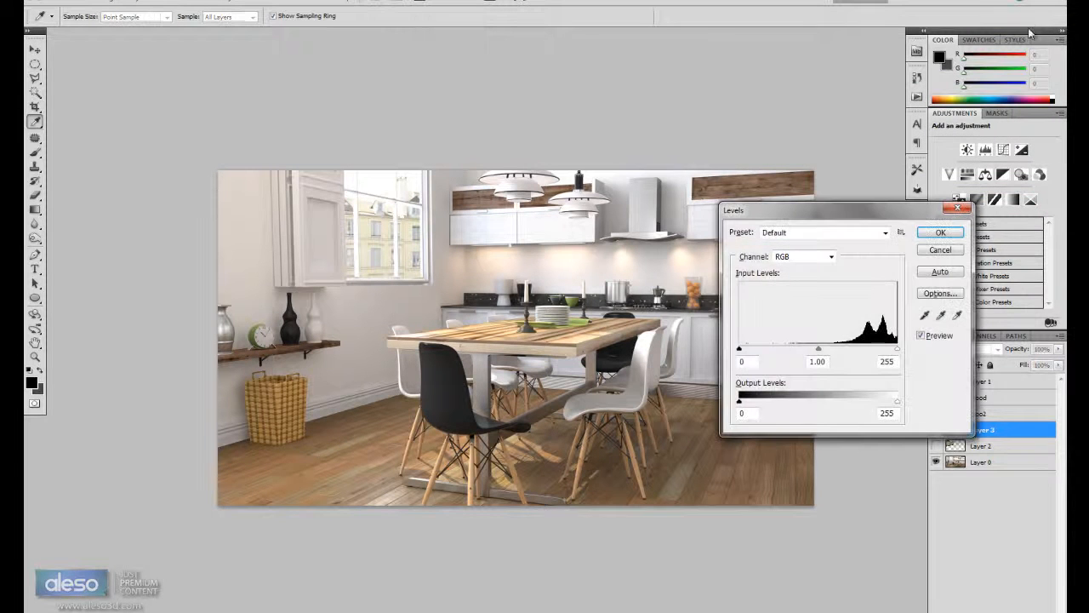
left_click_drag(819, 350, 796, 350)
left_click(939, 233)
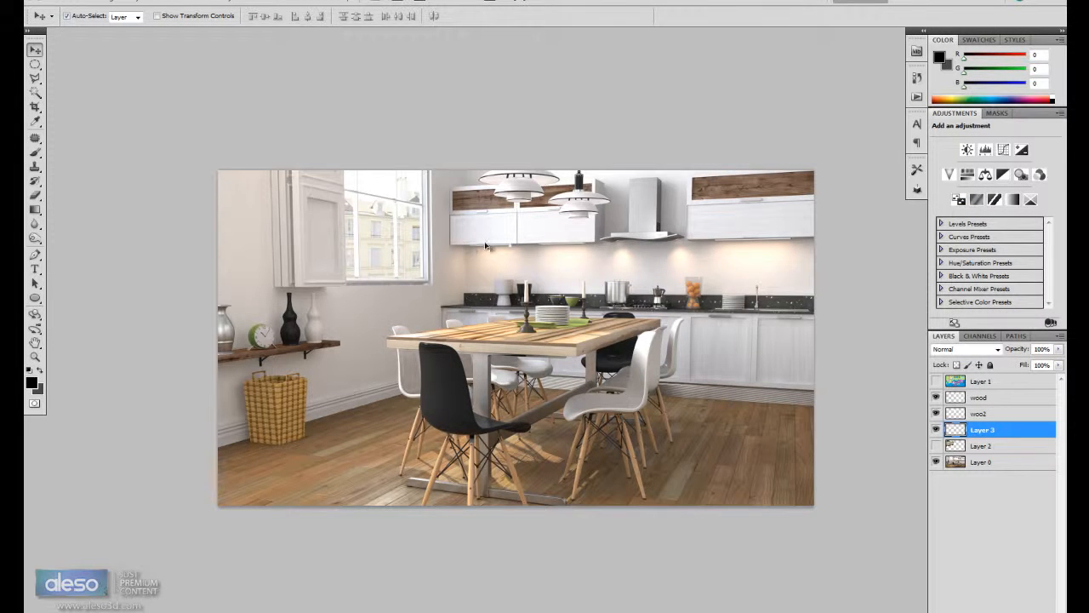
key("ctrl+plus")
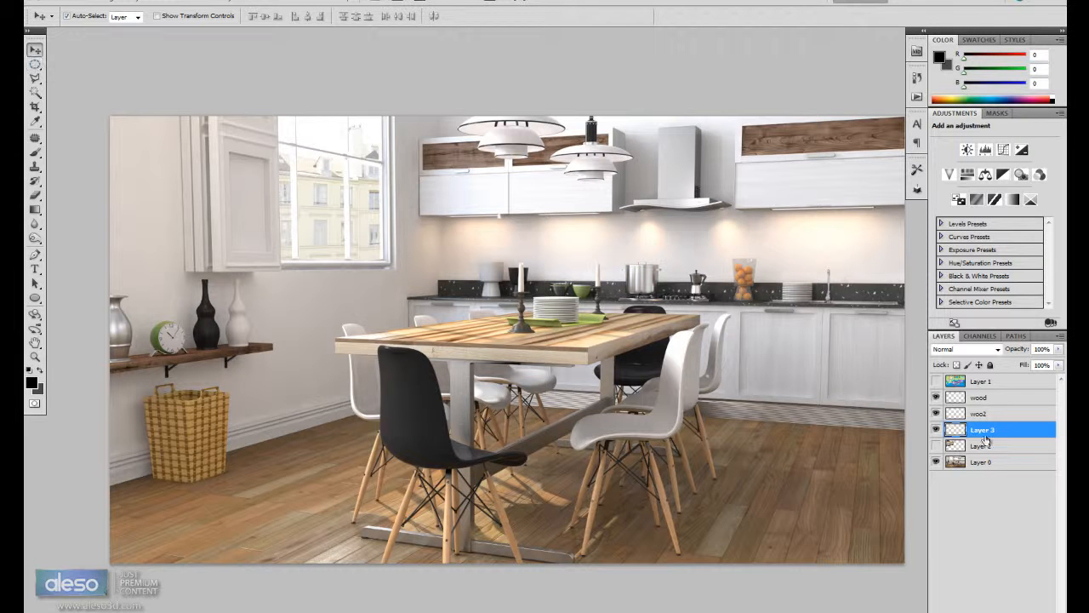
Step: Duplicate the brightened window building layer, Layer 3, and rename the original layer exterior
left_click(1009, 447)
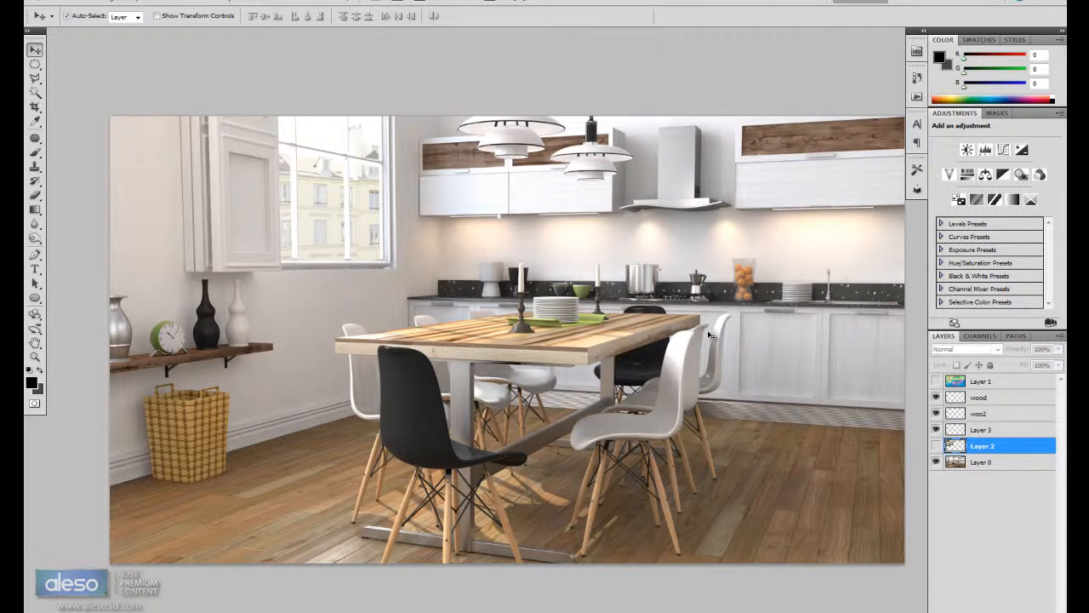
left_click(936, 429)
left_click(936, 430)
key("alt+bracketright")
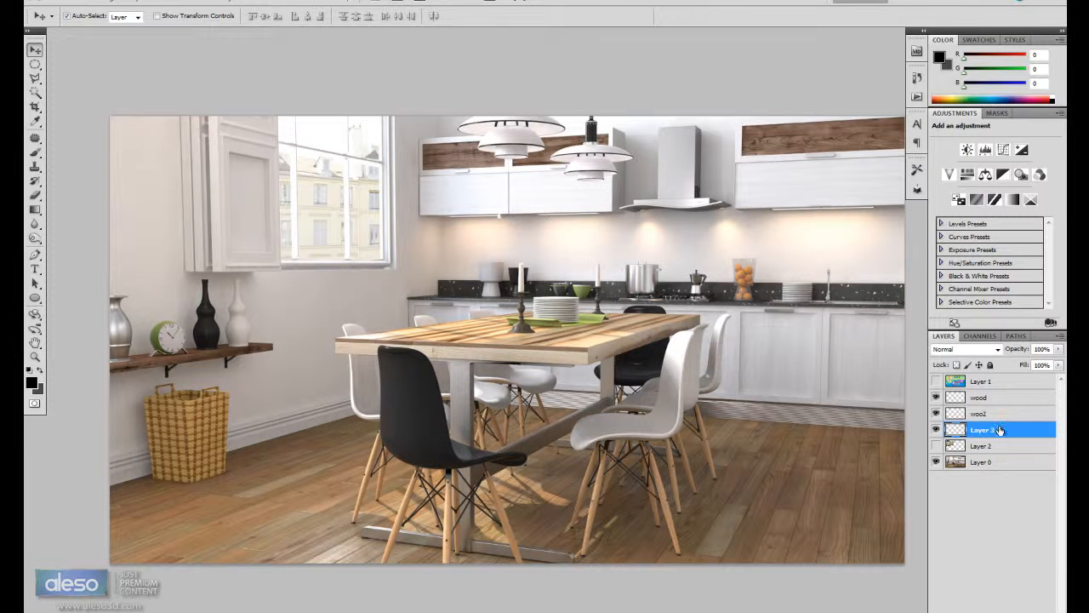
key("ctrl+j")
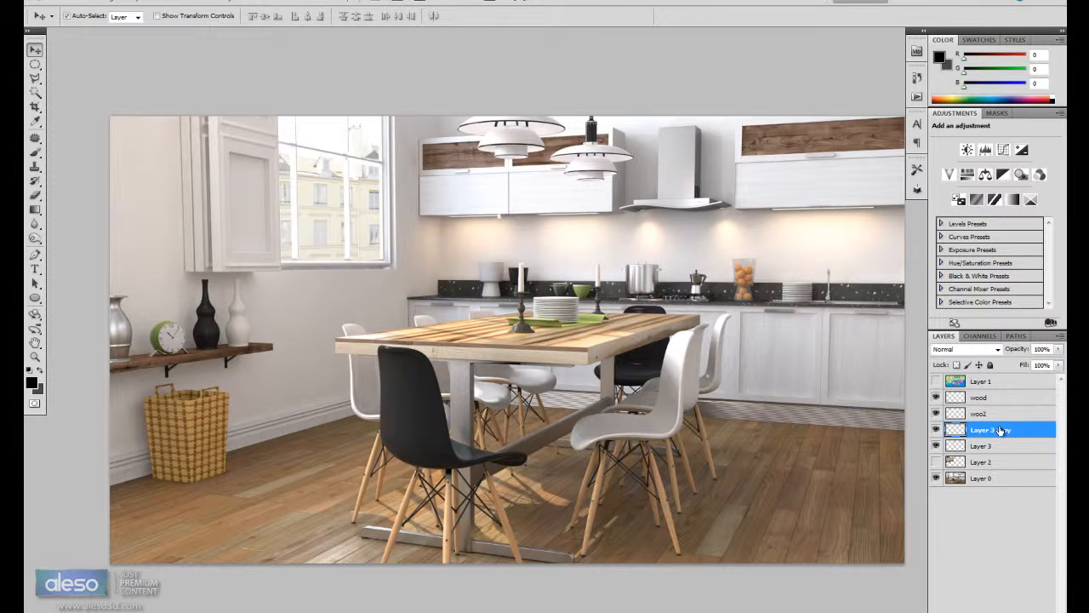
double_click(983, 446)
type("d")
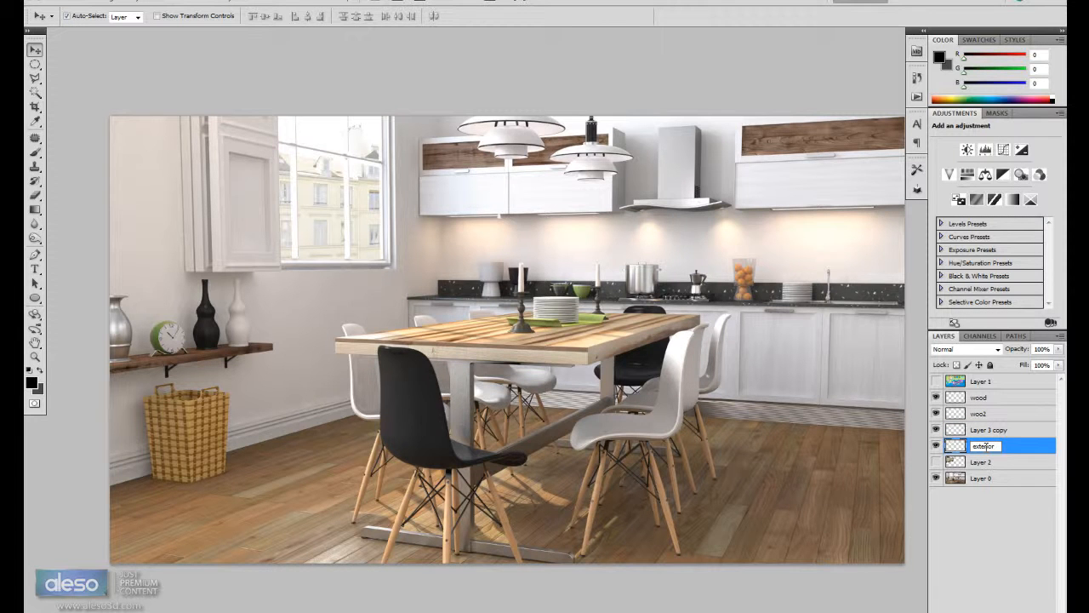
Step: Rename the duplicated building layer white glow and move it above the wood layer
double_click(987, 430)
type("white glow")
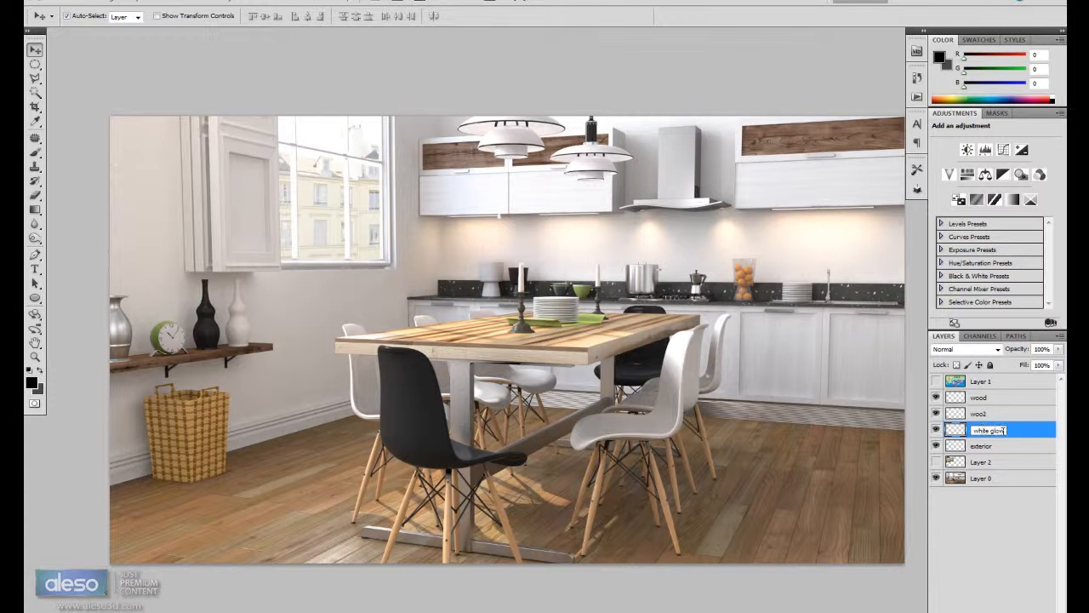
left_click_drag(1034, 436, 1029, 397)
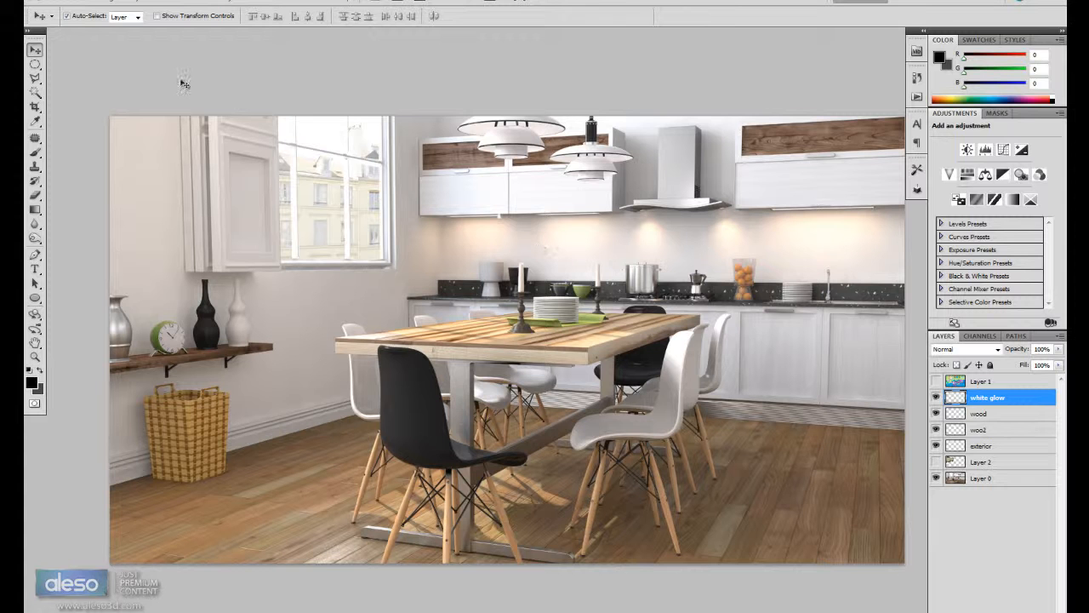
Step: Turn the white glow layer pure white with a Hue/Saturation lightness of +100
key("ctrl+u")
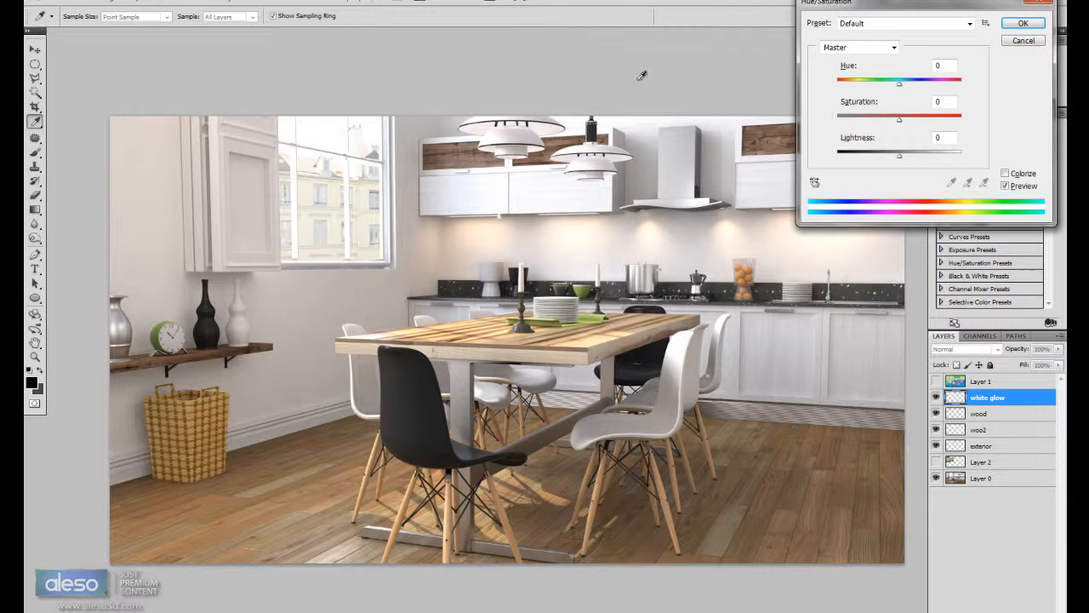
left_click_drag(900, 157, 963, 157)
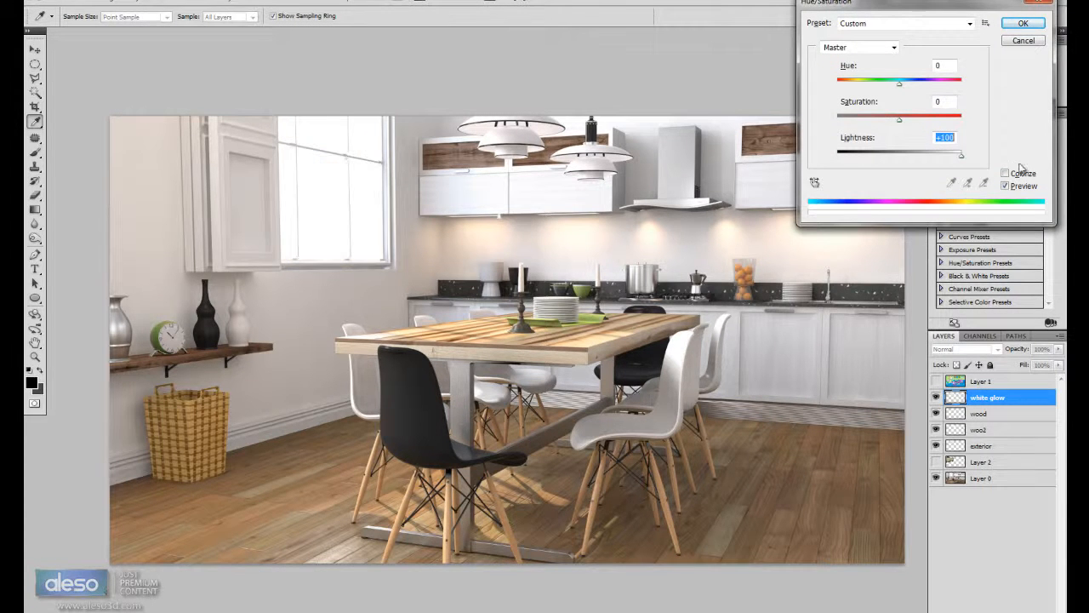
left_click(1022, 22)
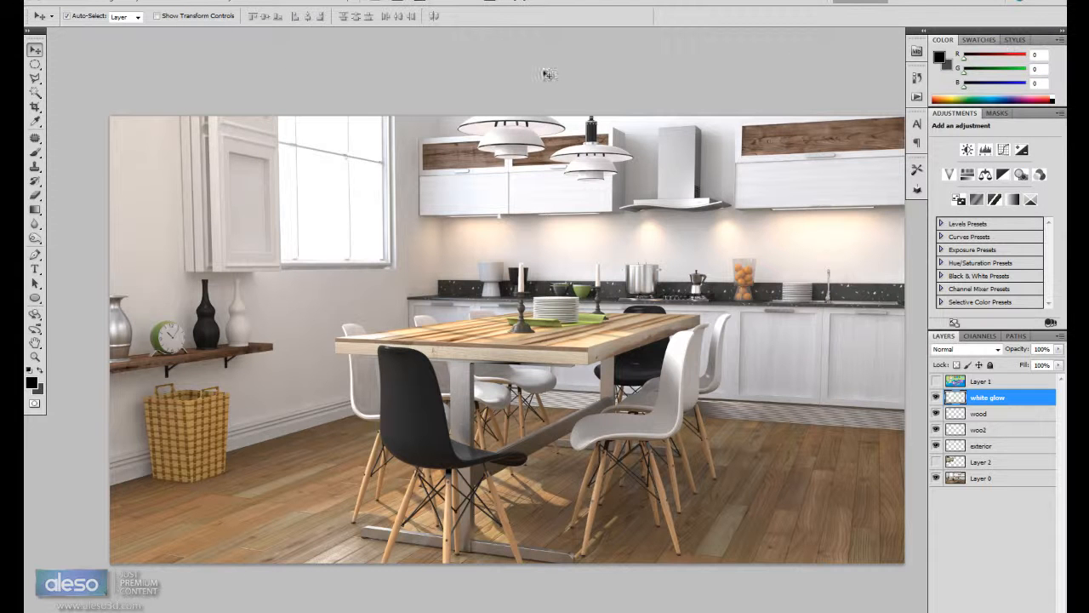
Step: Apply a Gaussian Blur to the white glow layer to spread a soft haze over the window
left_click(197, 3)
mouse_move(249, 110)
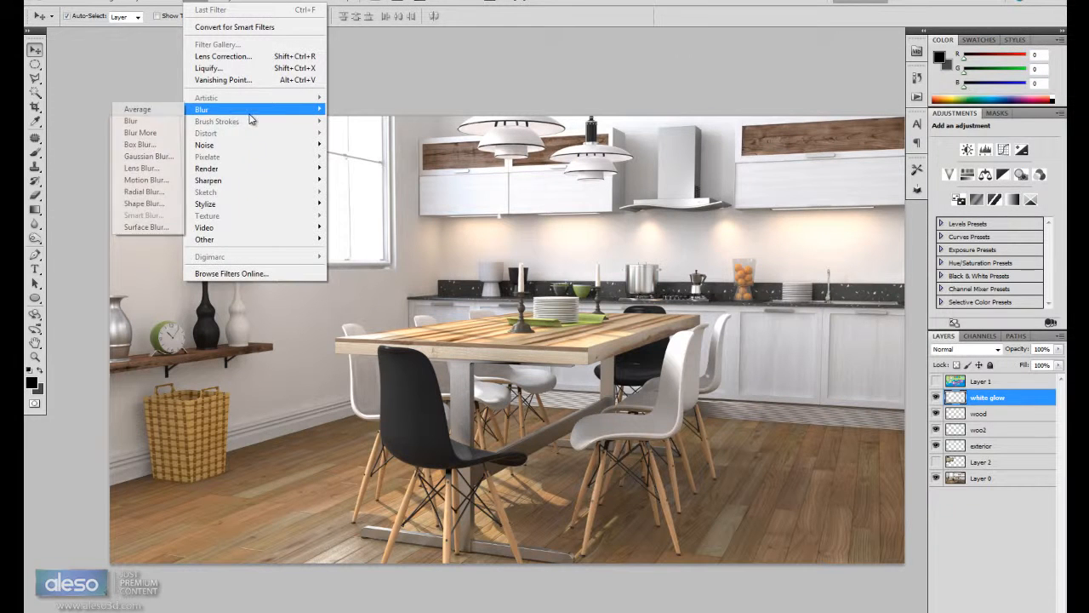
left_click(170, 157)
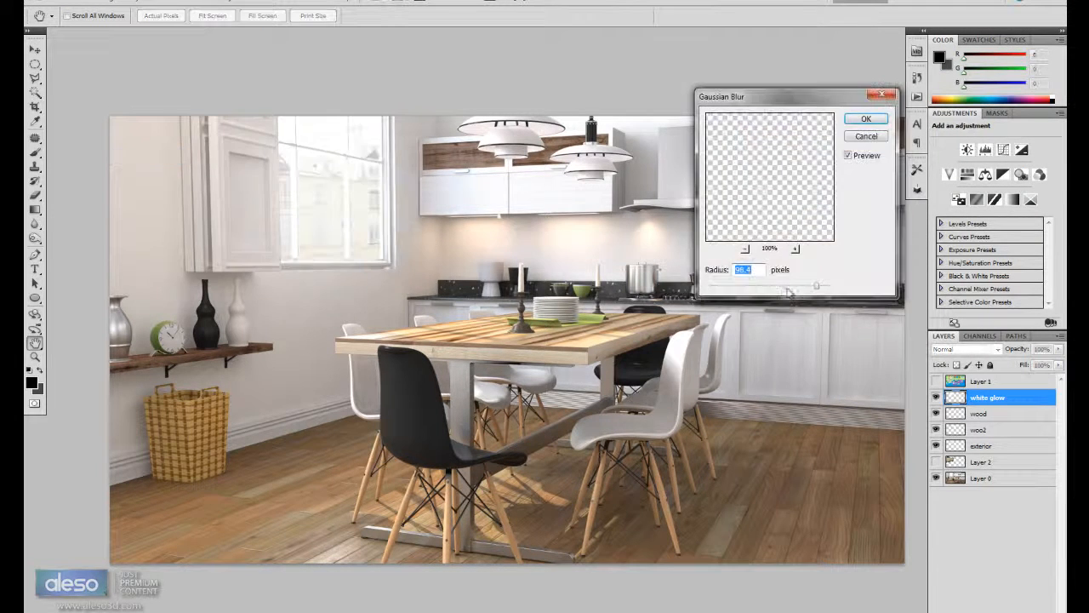
left_click_drag(758, 290, 790, 291)
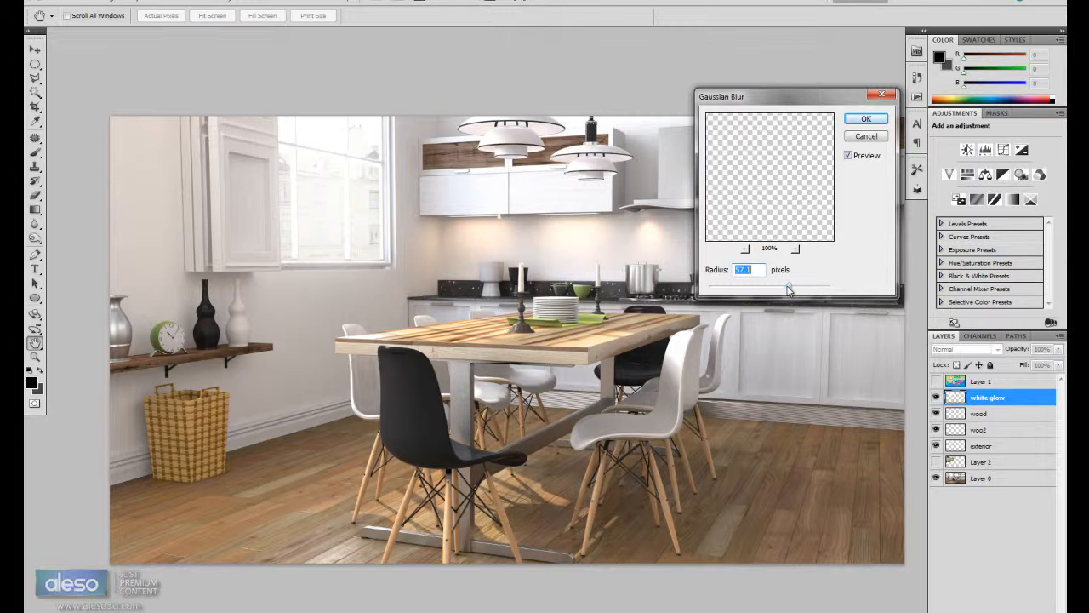
left_click(877, 121)
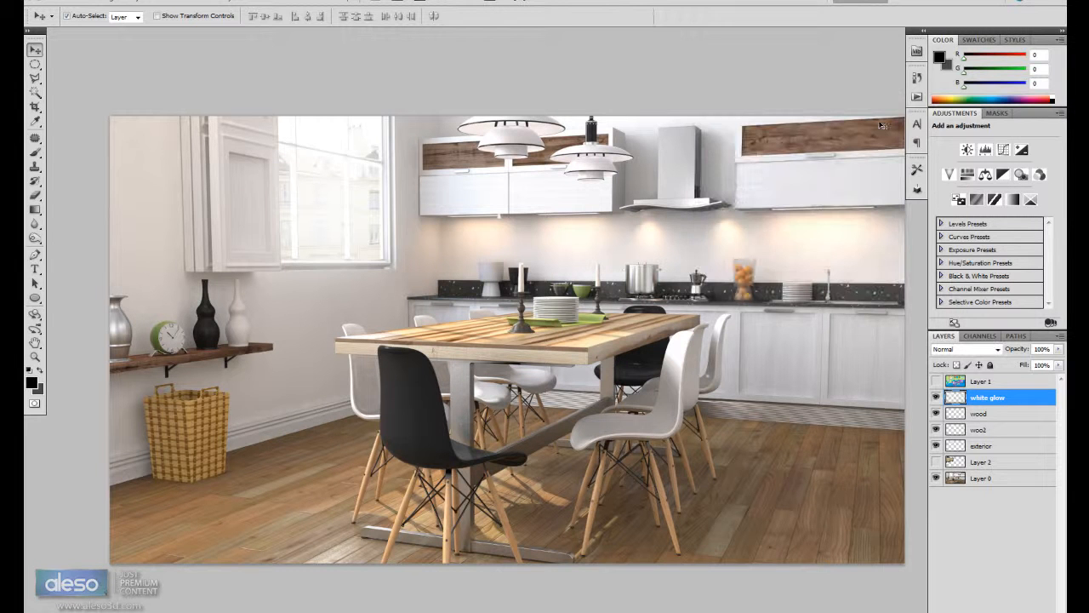
Step: Lower the opacity of the white glow layer to 48% and check the effect on the whole kitchen image
left_click(1058, 349)
left_click_drag(1060, 364, 1025, 365)
left_click(324, 198)
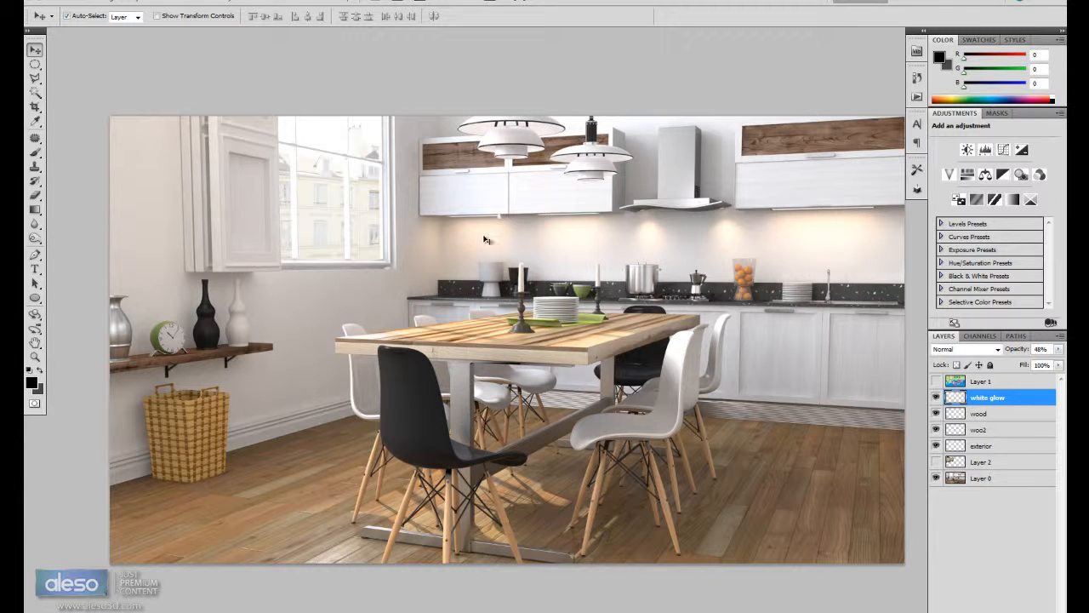
key("alt+comma")
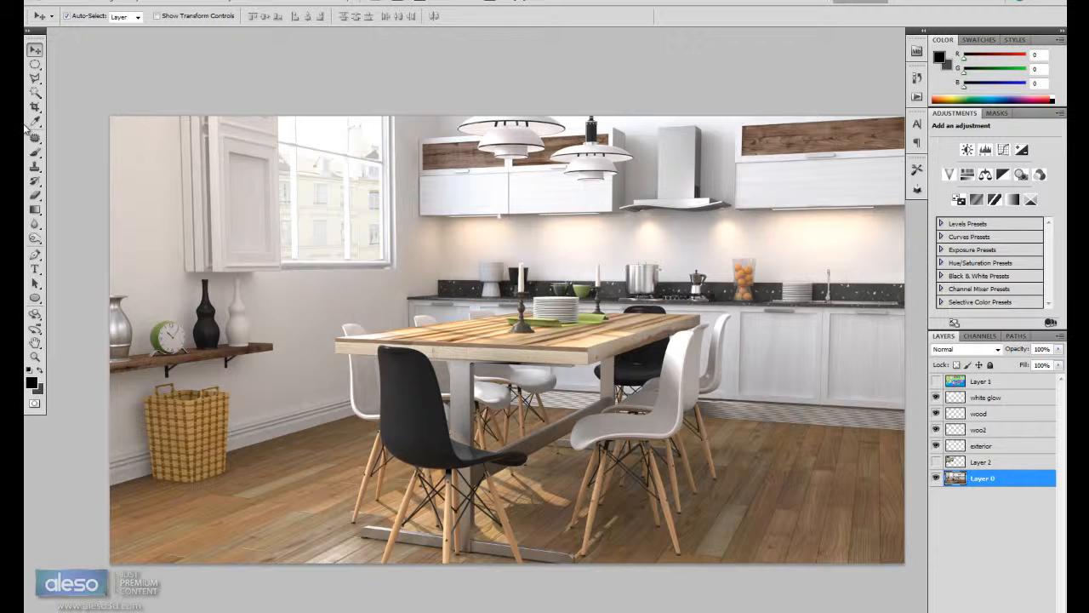
key("ctrl+minus")
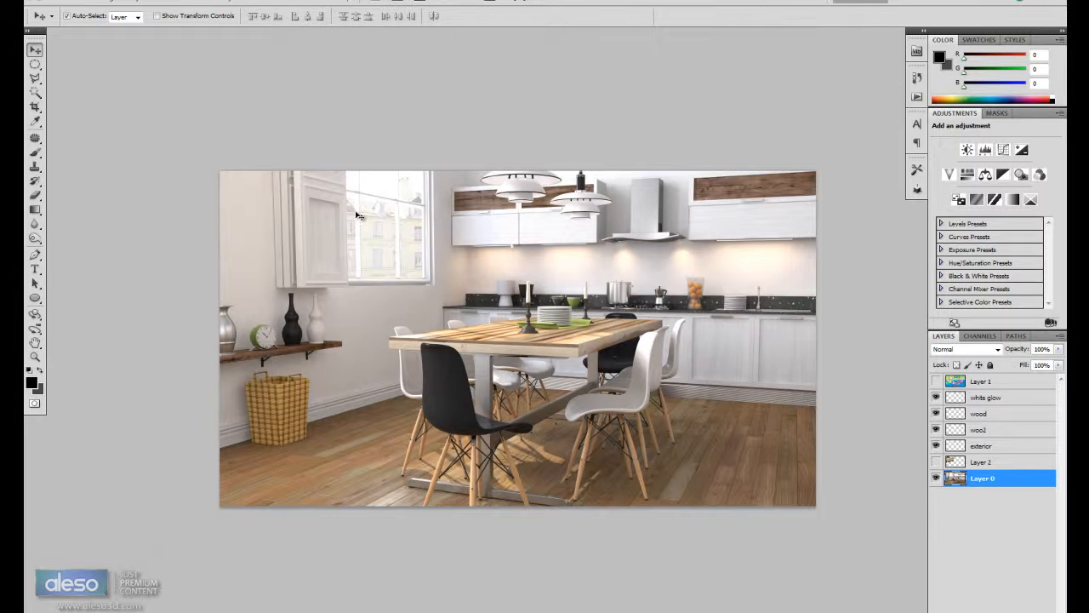
left_click(1007, 399)
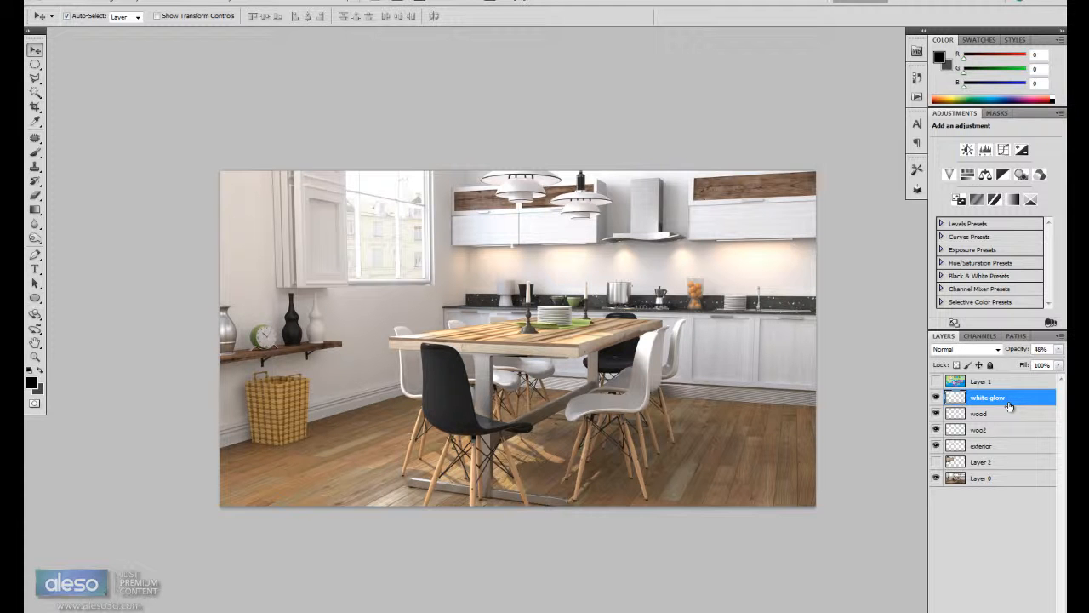
key("ctrl+plus")
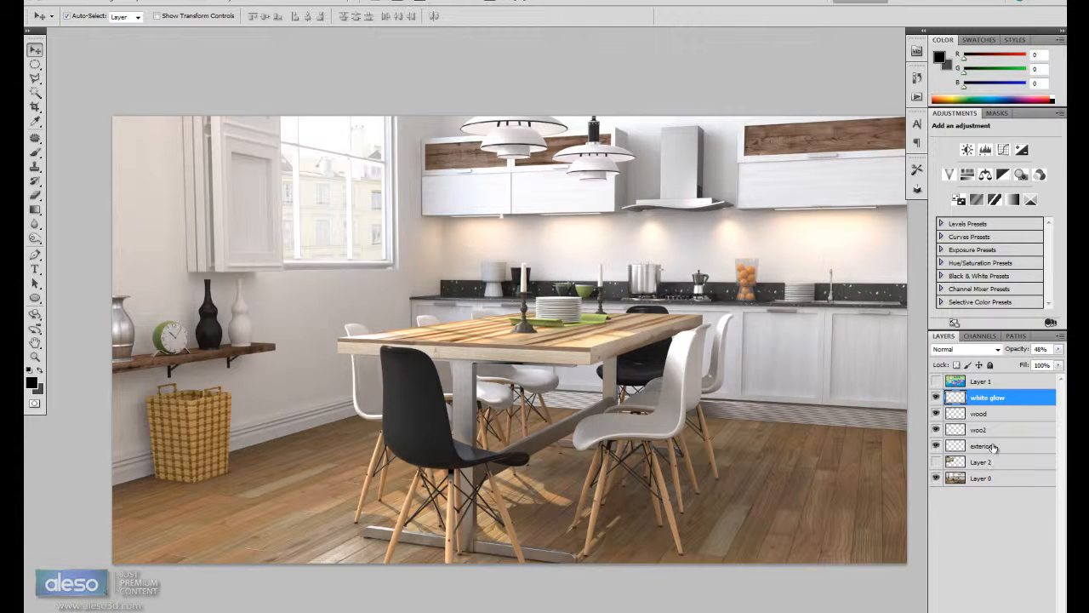
Step: Render a Lens Flare on the exterior layer with the 105mm Prime lens type, centred on the building in the window
left_click(990, 447)
left_click(195, 3)
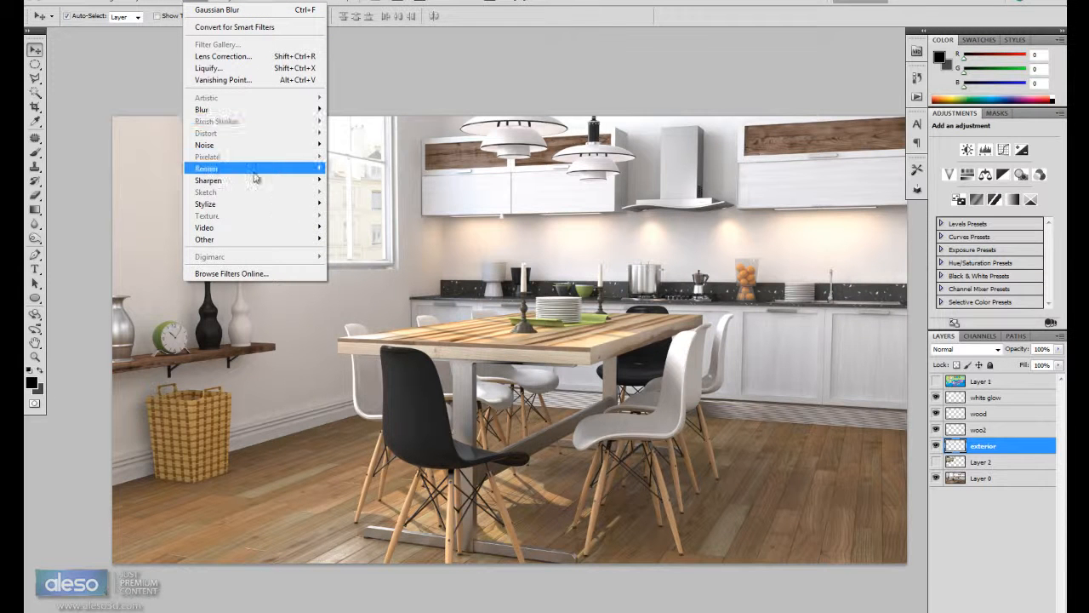
mouse_move(213, 170)
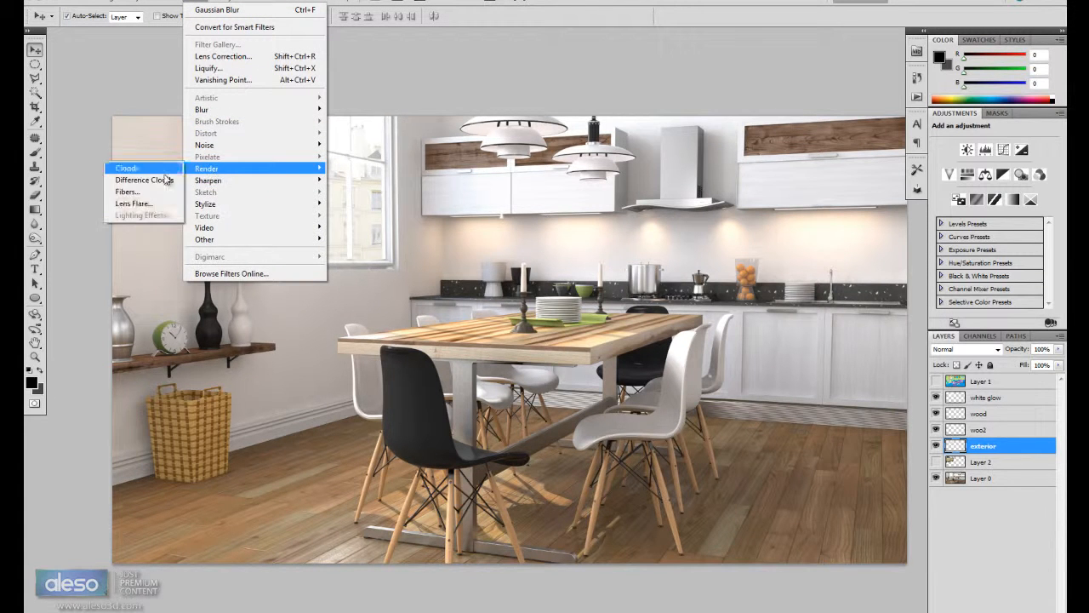
left_click(152, 206)
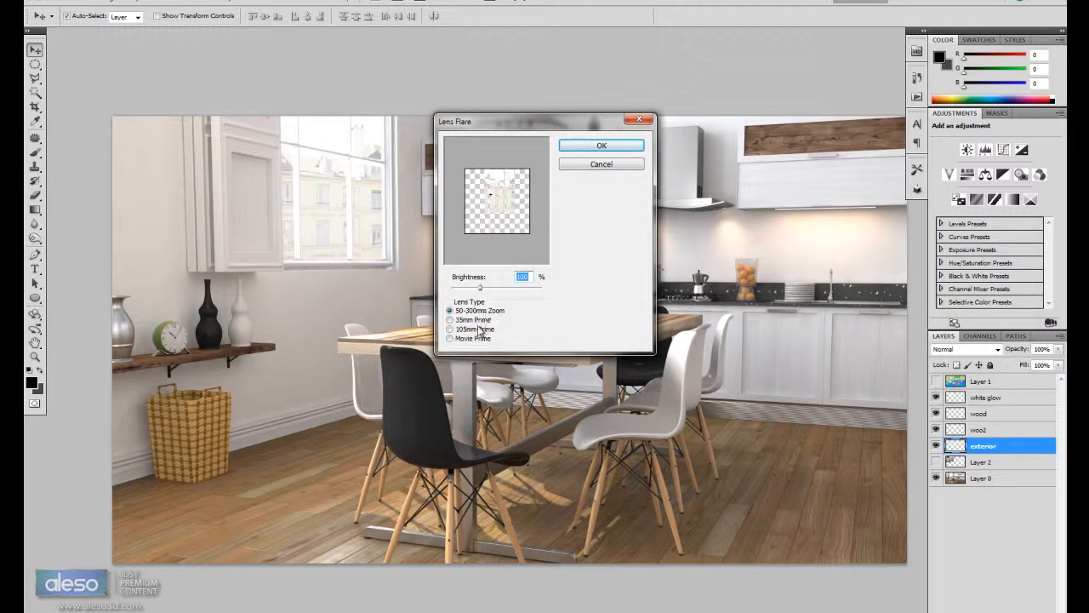
left_click(476, 330)
left_click(499, 196)
left_click_drag(486, 292, 490, 292)
left_click(593, 149)
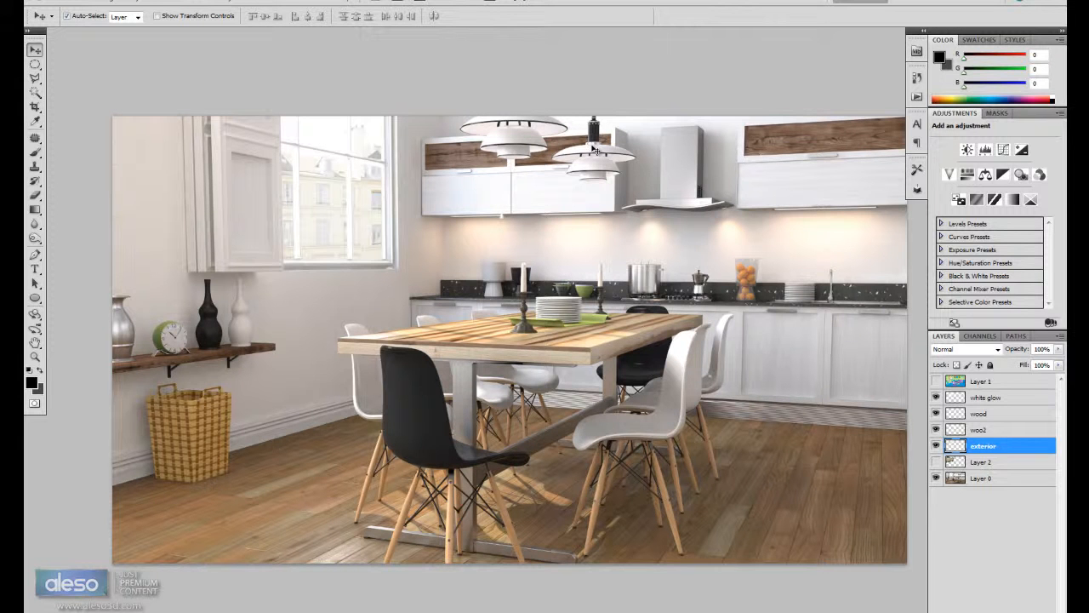
Step: Duplicate the exterior layer and set the copy's opacity to 25%
key("ctrl+j")
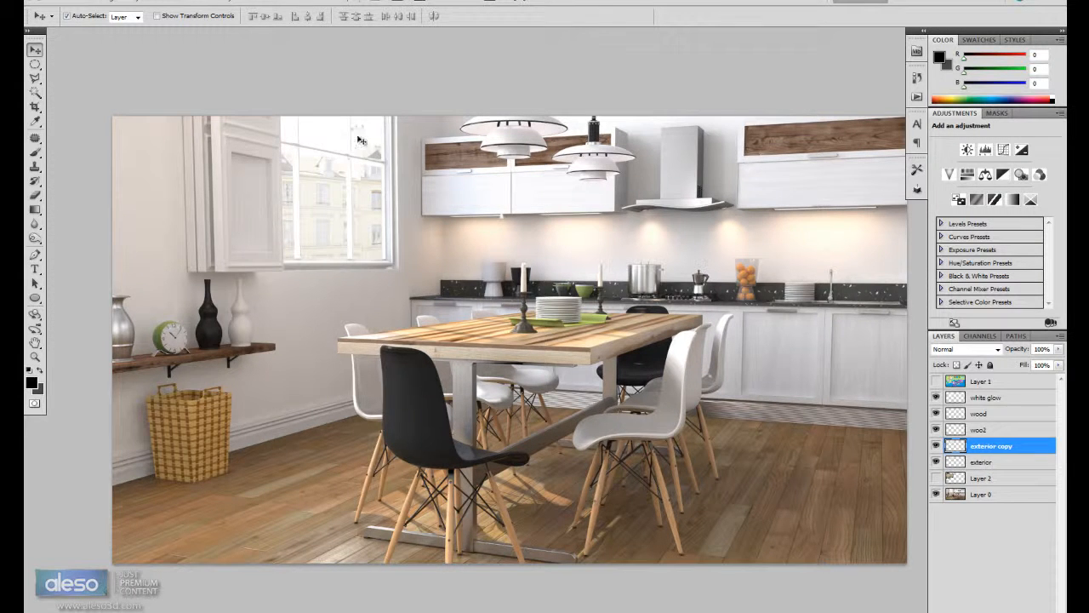
key("ctrl+z")
key("5")
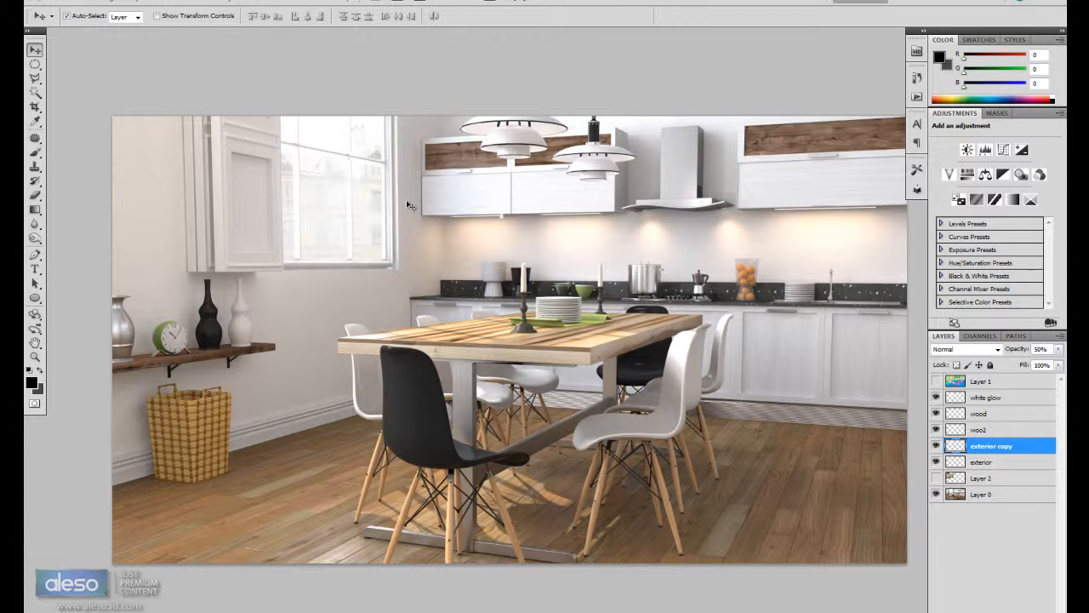
key("ctrl+minus")
key("ctrl+plus")
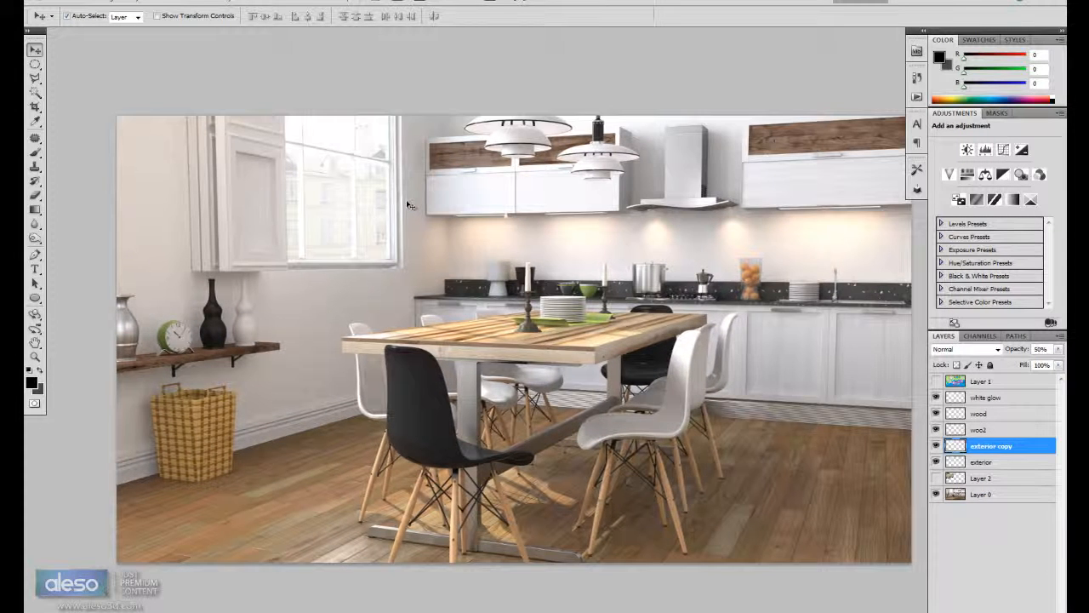
left_click(1059, 349)
left_click_drag(1031, 365, 1016, 366)
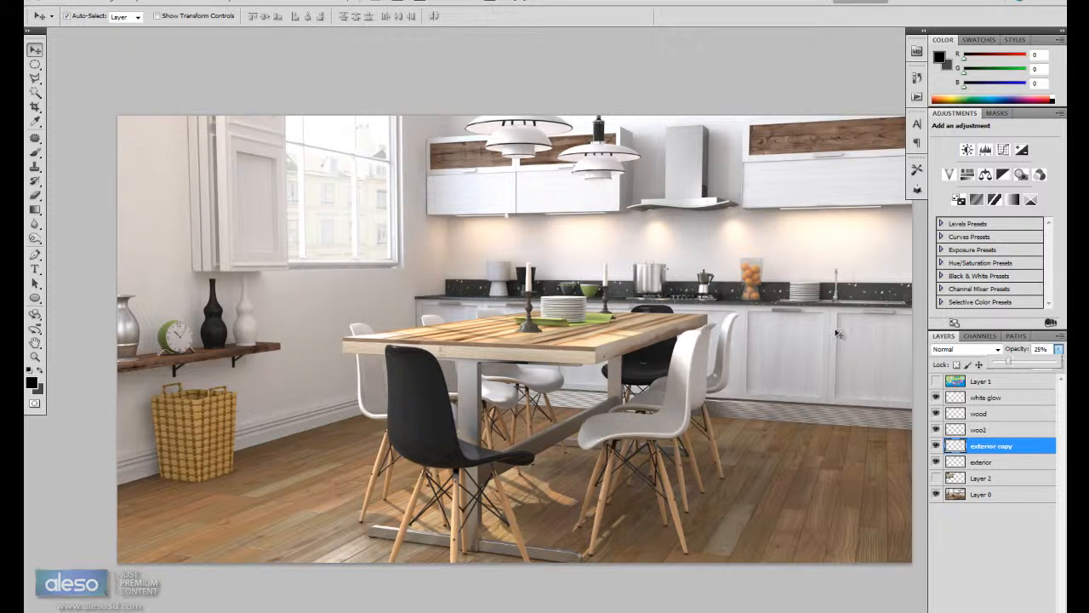
Step: With the white glow layer active, draw a freehand Lasso selection around the window, including part of the shutter and surrounding wall
left_click(361, 196)
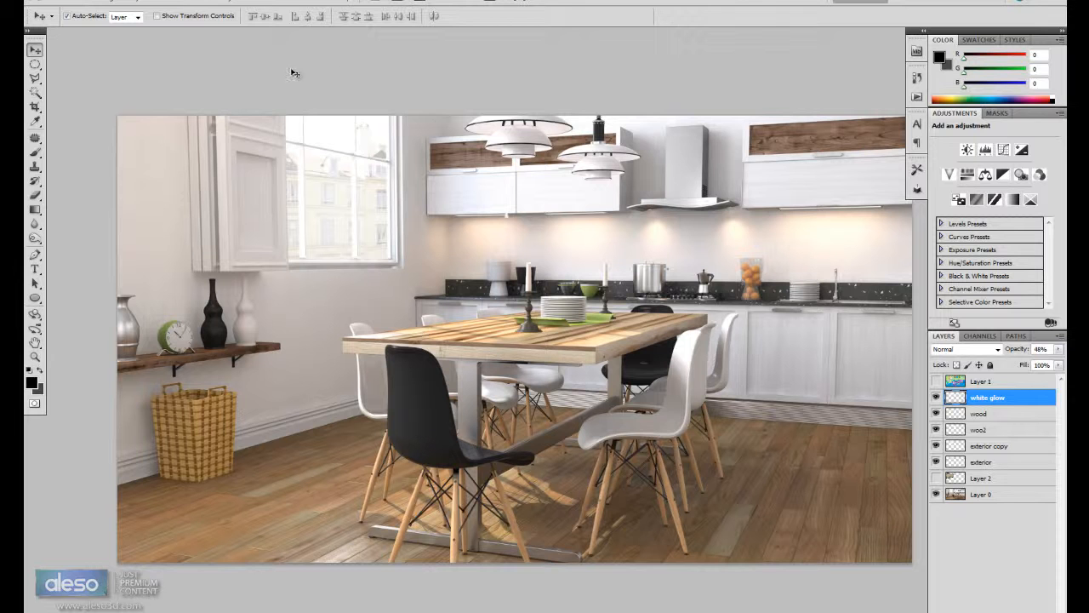
left_click(35, 63)
left_click(36, 78)
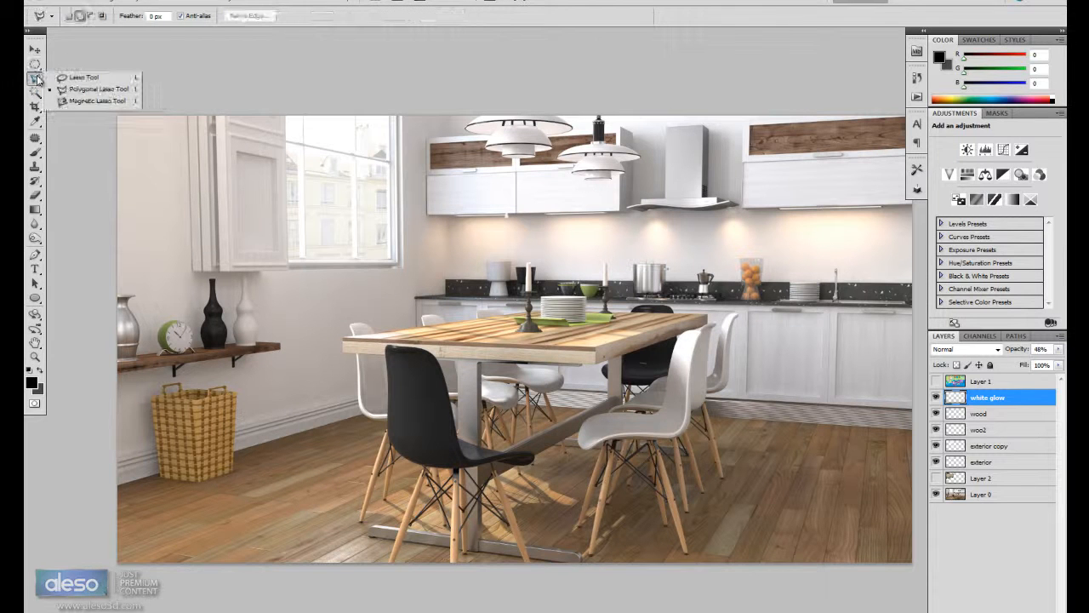
left_click(94, 77)
mouse_move(264, 115)
left_mouse_down()
mouse_move(245, 213)
mouse_move(299, 308)
mouse_move(319, 330)
left_mouse_up()
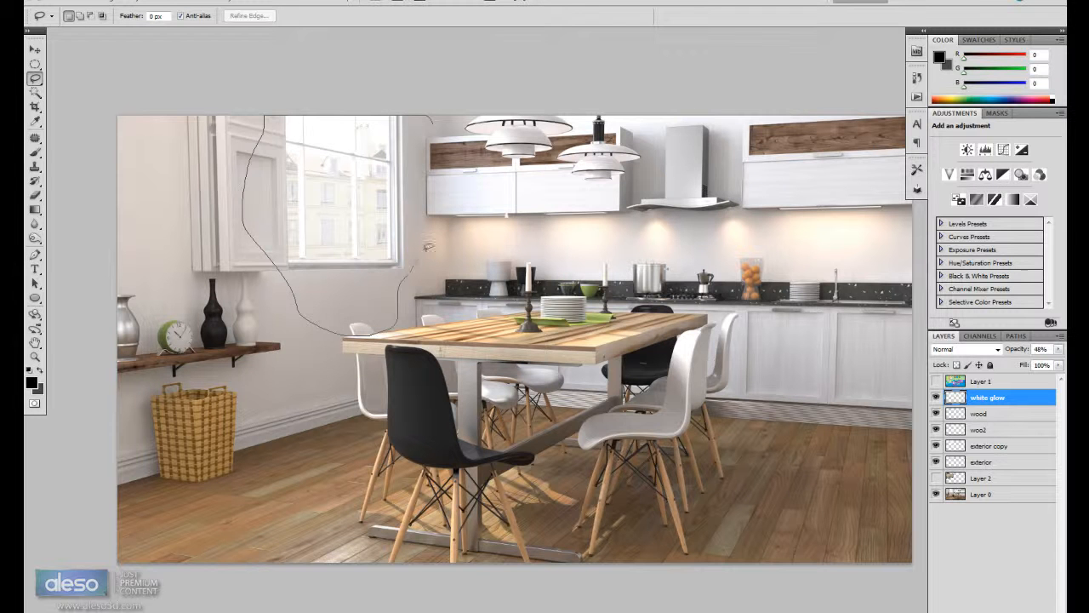
left_click_drag(442, 184, 432, 116)
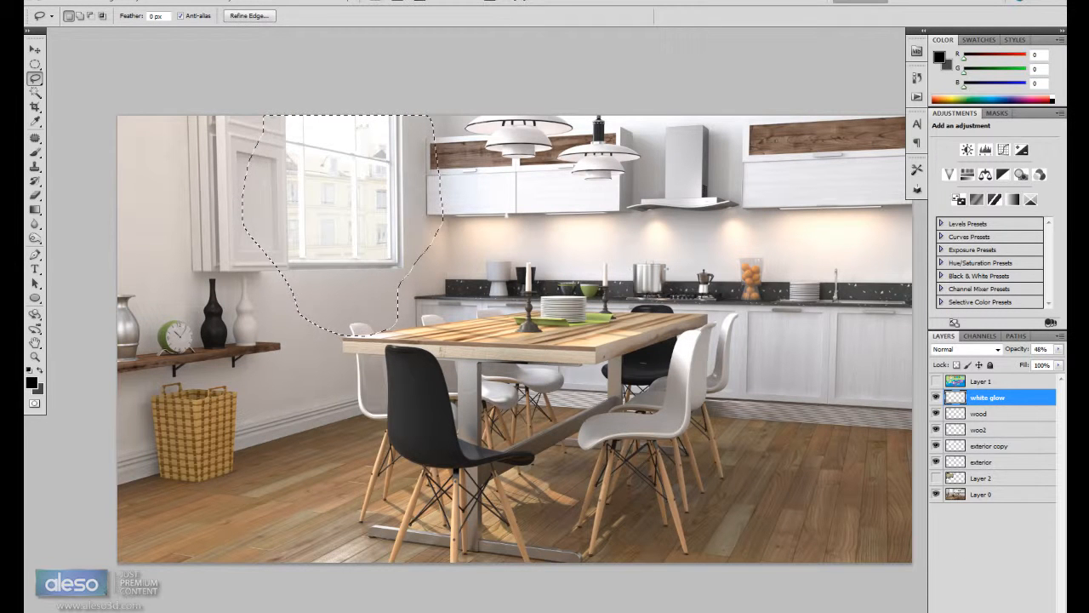
Step: Create a new layer above white glow, fill the lasso selection with light blue (R 173, G 224, B 253) and deselect
key("ctrl+shift+alt+n")
left_click(31, 384)
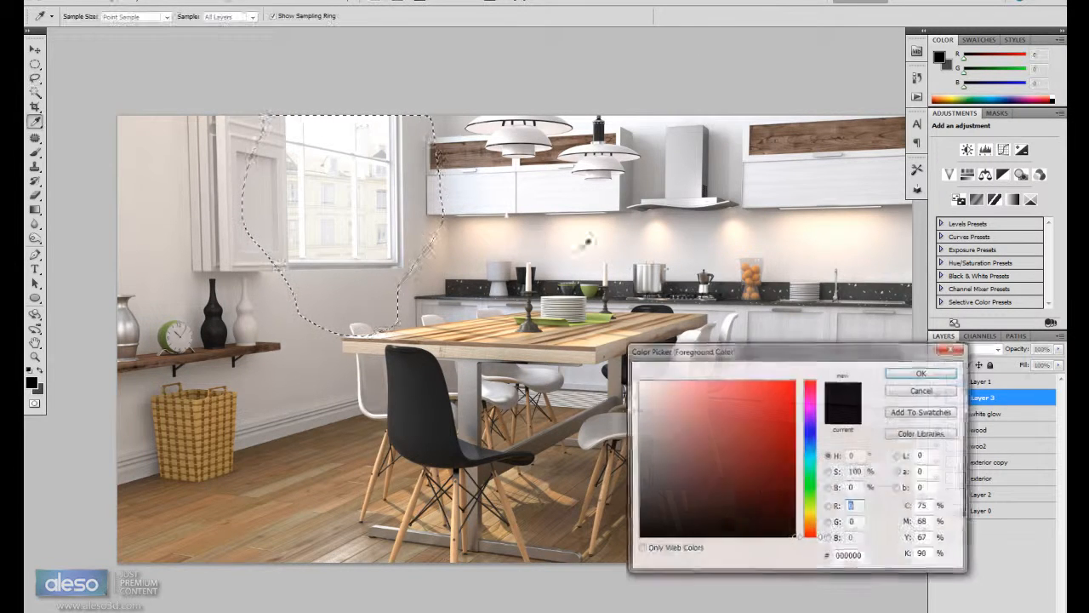
left_click(814, 452)
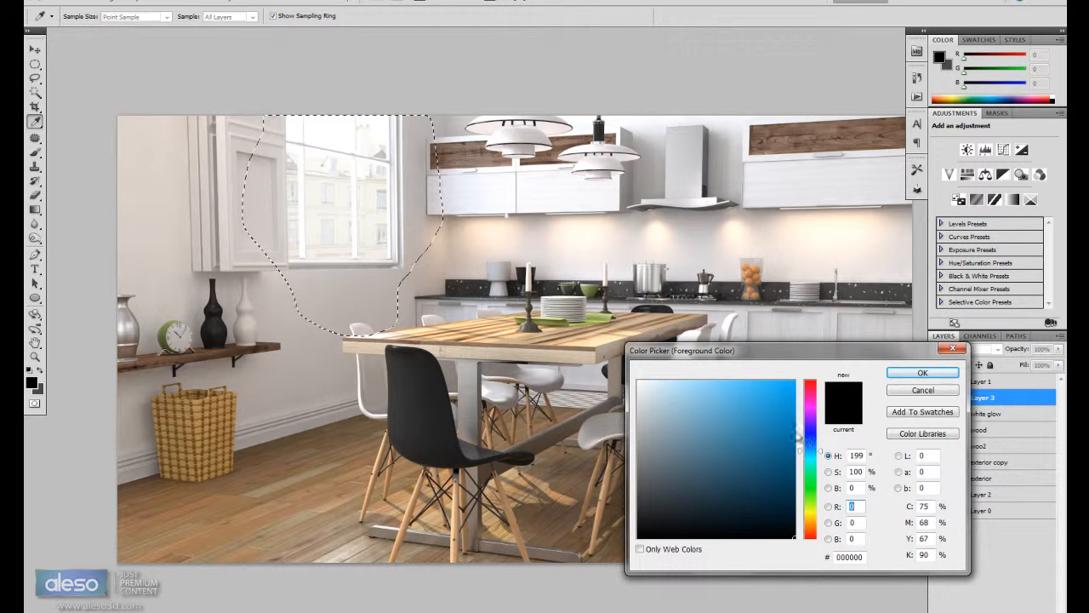
left_click(811, 444)
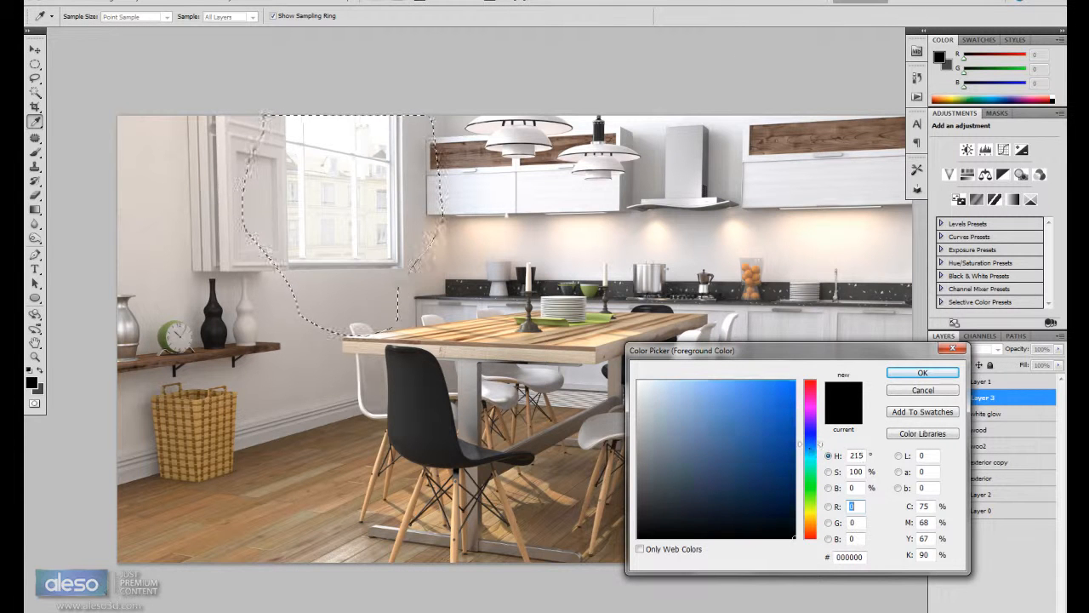
left_click(813, 456)
left_click(813, 451)
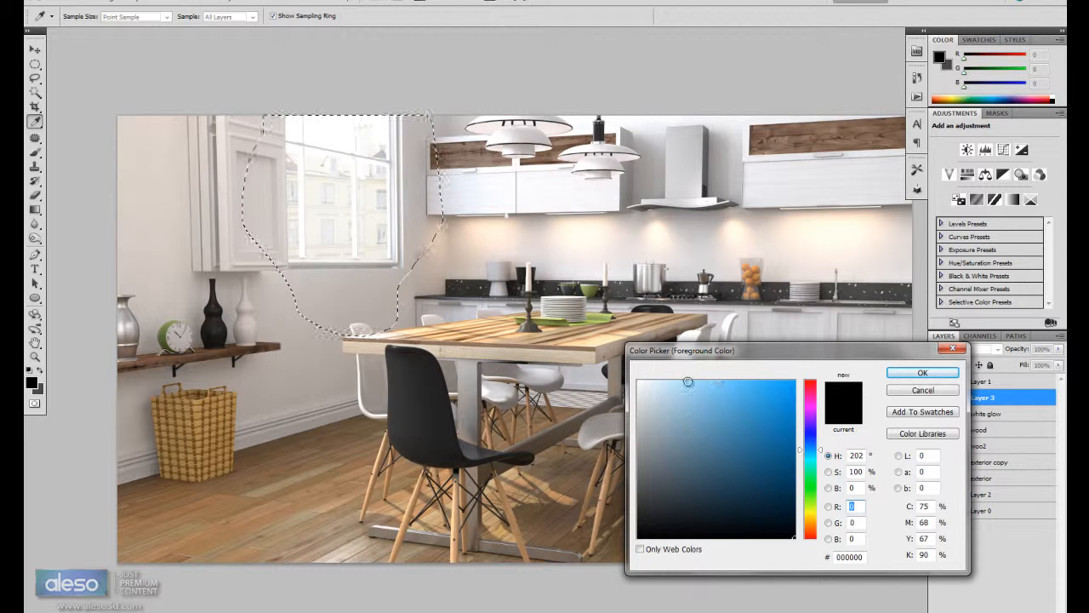
left_click(688, 380)
left_click(891, 378)
key("l")
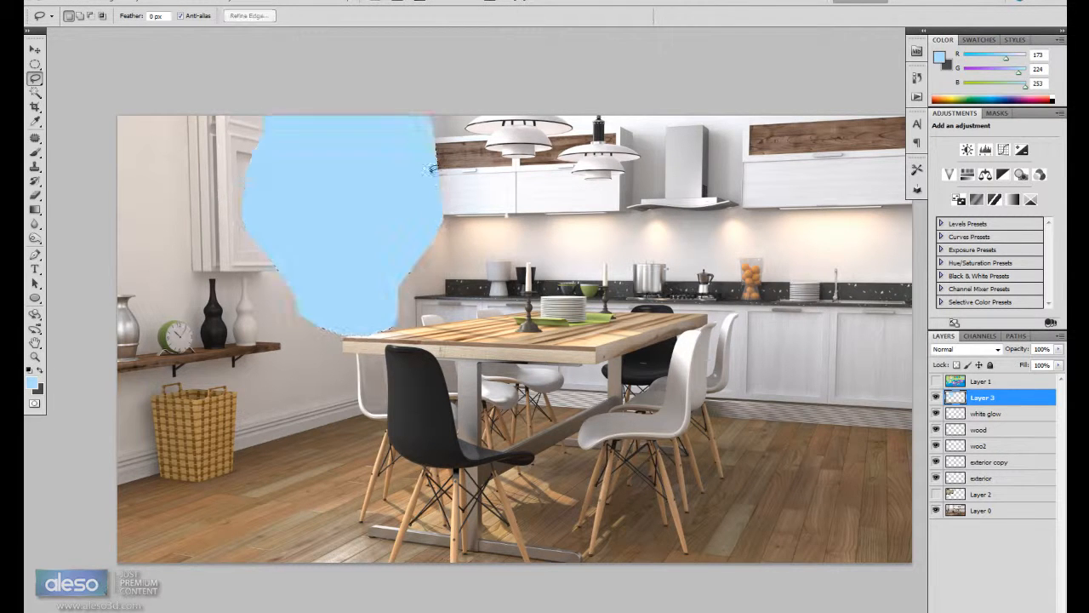
Step: Apply a large-radius Gaussian Blur to the light blue shape so it fades softly around the window
left_click(198, 1)
mouse_move(205, 109)
left_click(162, 157)
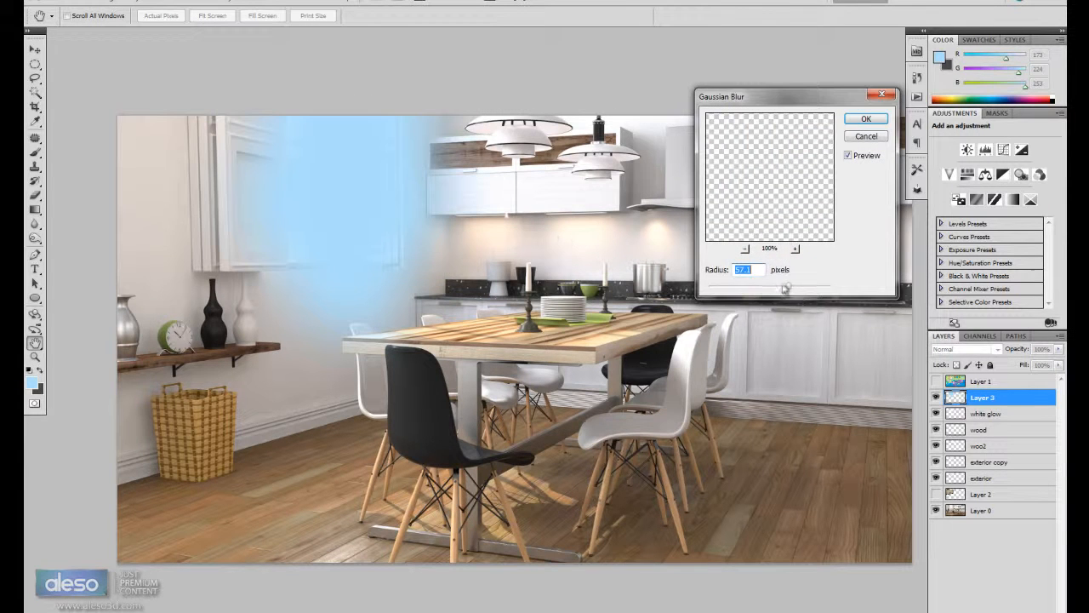
left_click_drag(794, 290, 805, 287)
left_click(866, 119)
Step: Try brighter blend modes on the blurred blue layer, settle on Screen, and set its opacity to 30%
key("v")
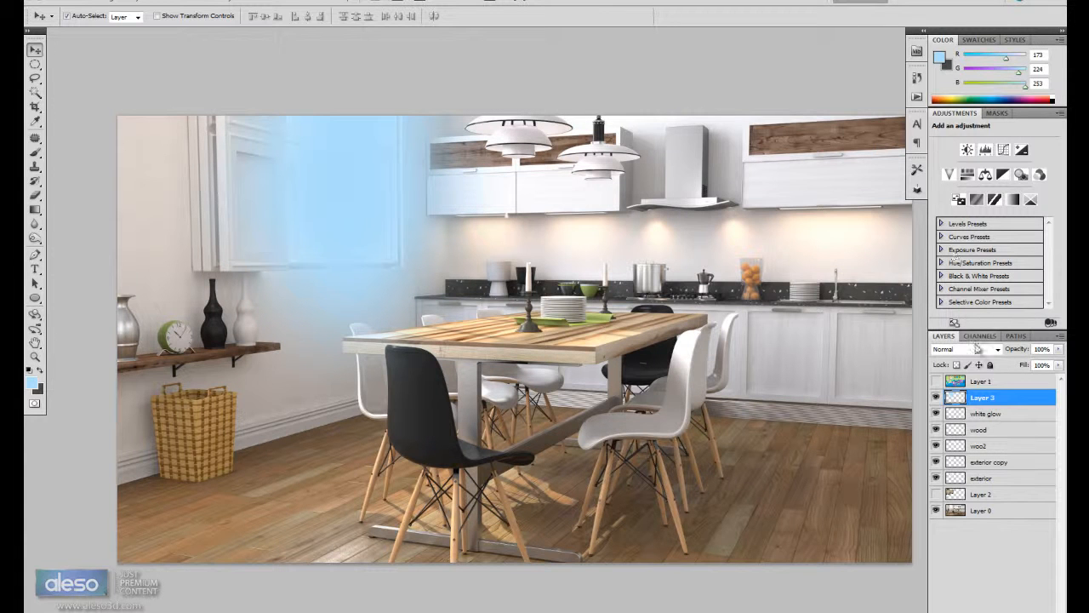
left_click(970, 349)
left_click(979, 150)
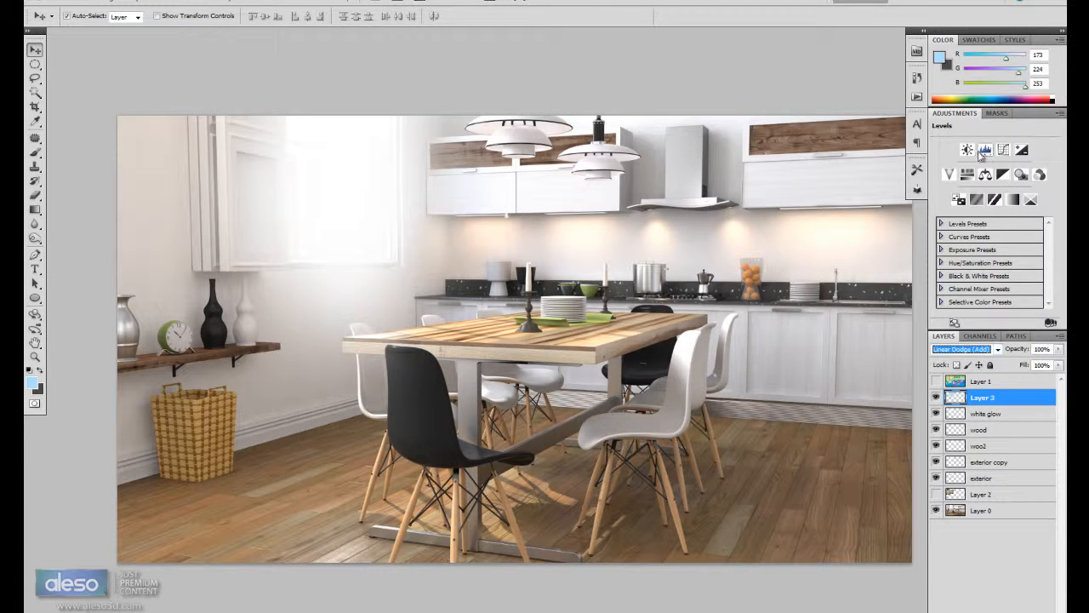
key("Up")
left_click(975, 348)
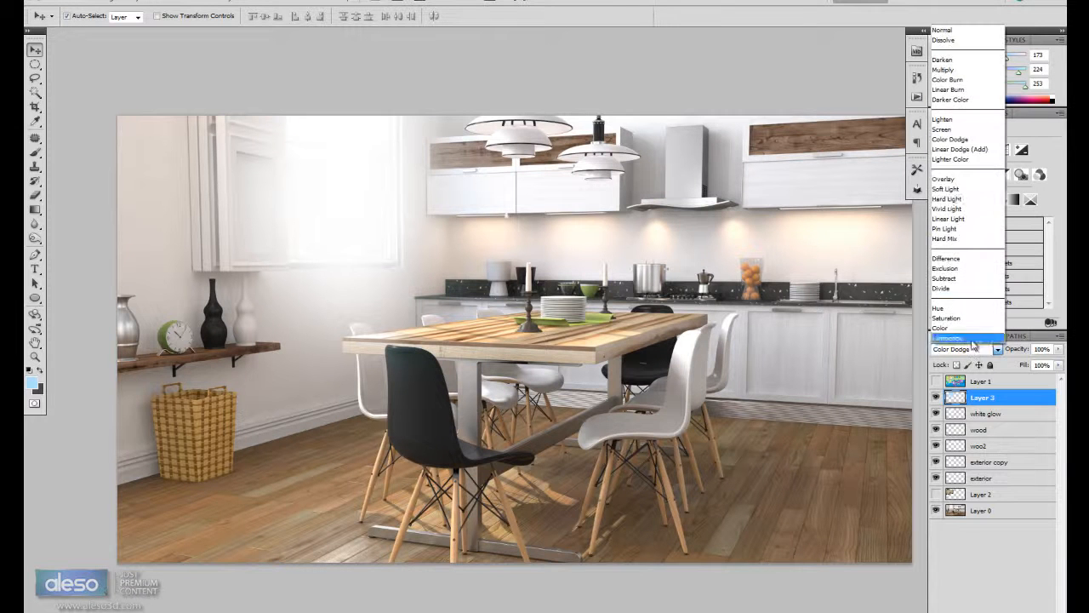
left_click(961, 138)
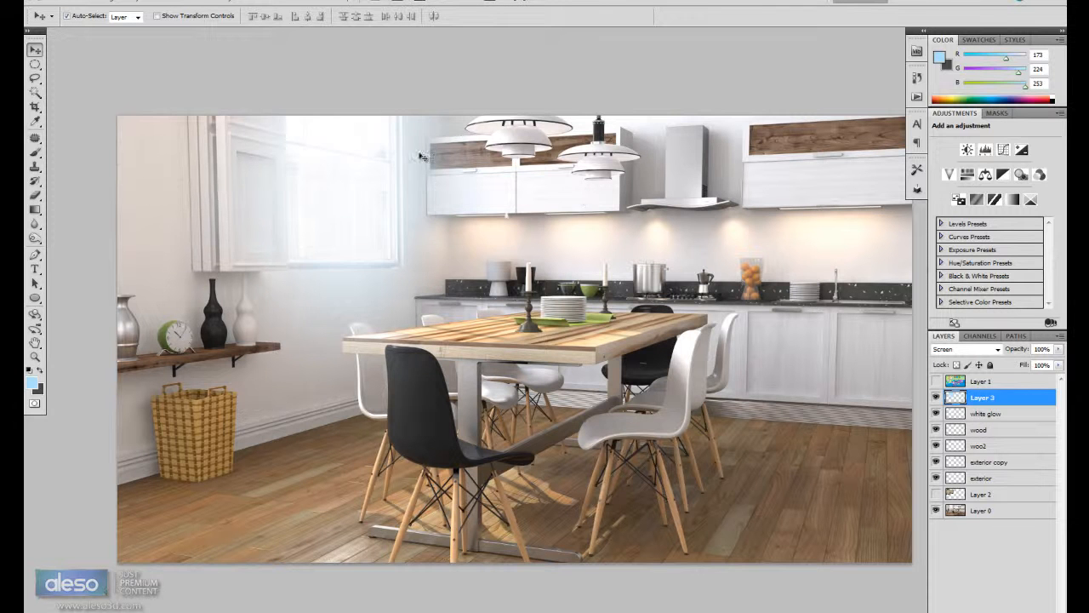
key("5")
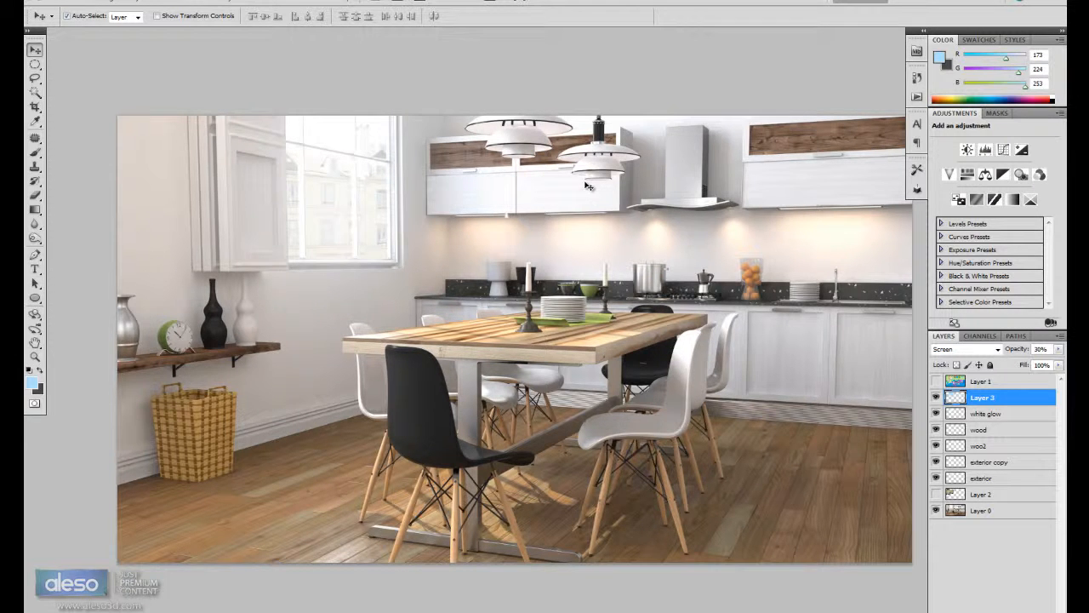
Step: Desaturate the exterior layer with a Hue/Saturation adjustment, setting Saturation to -30
key("ctrl+minus")
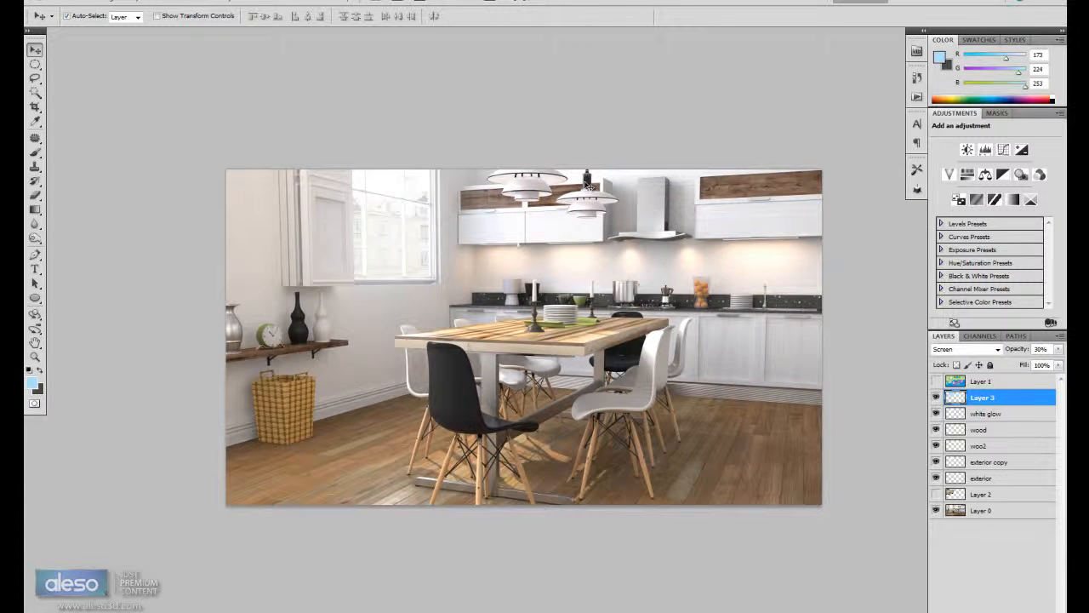
key("ctrl+plus")
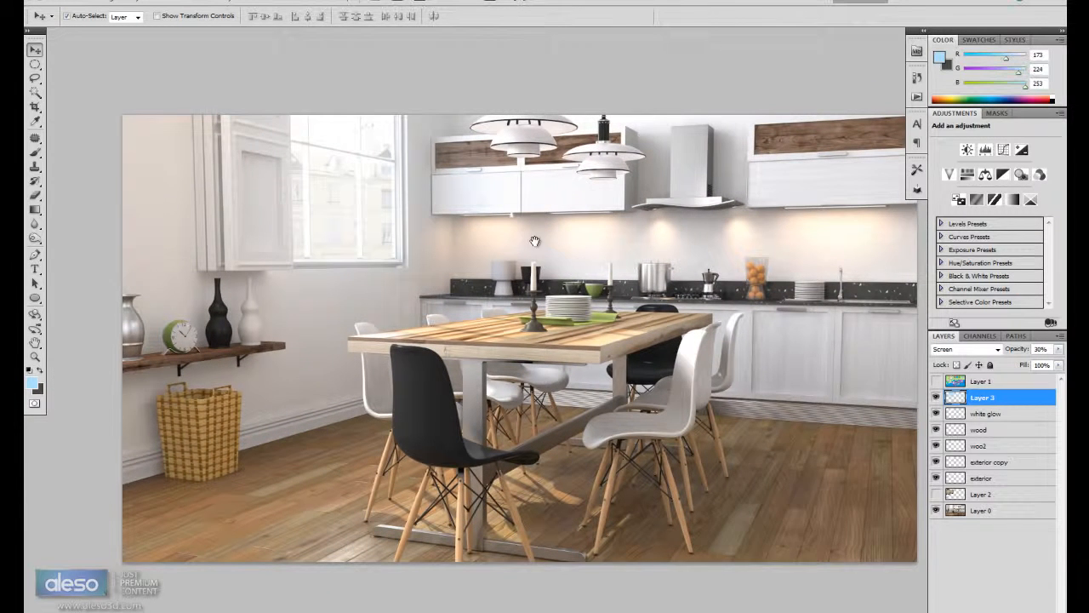
left_click_drag(576, 274, 518, 263)
double_click(988, 479)
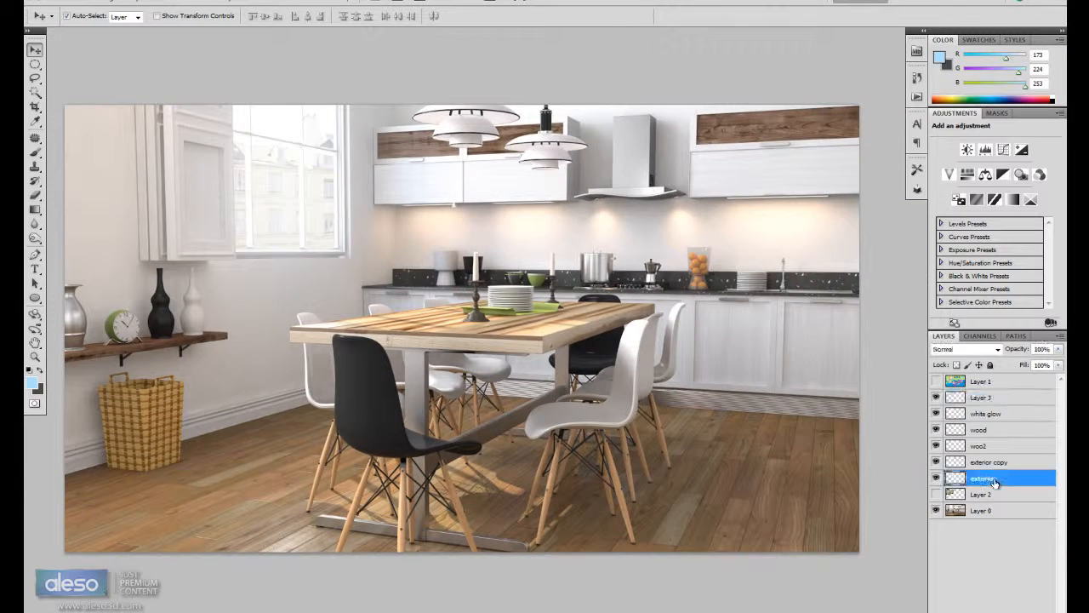
key("ctrl+u")
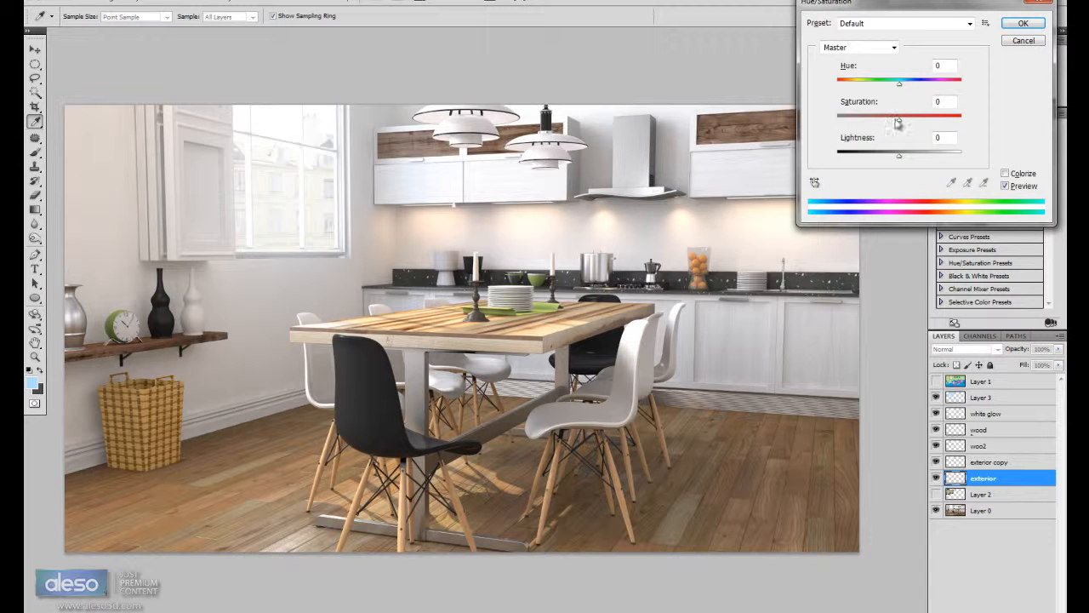
left_click_drag(899, 124, 881, 124)
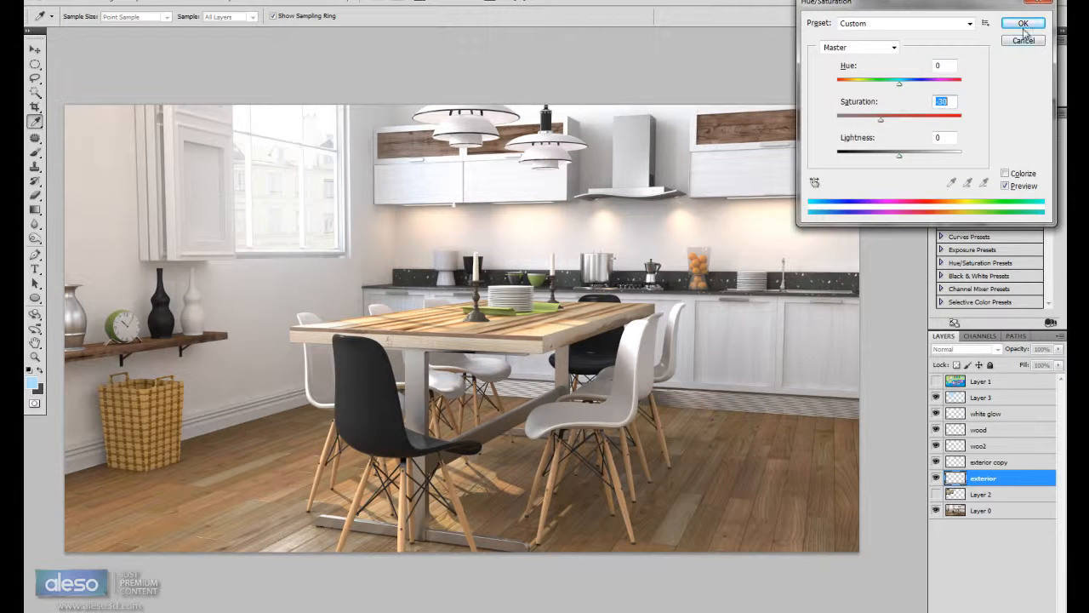
left_click(1023, 24)
Step: Duplicate the base render Layer 0 and apply Auto Tone, Auto Contrast and Auto Color to the copy
key("ctrl+minus")
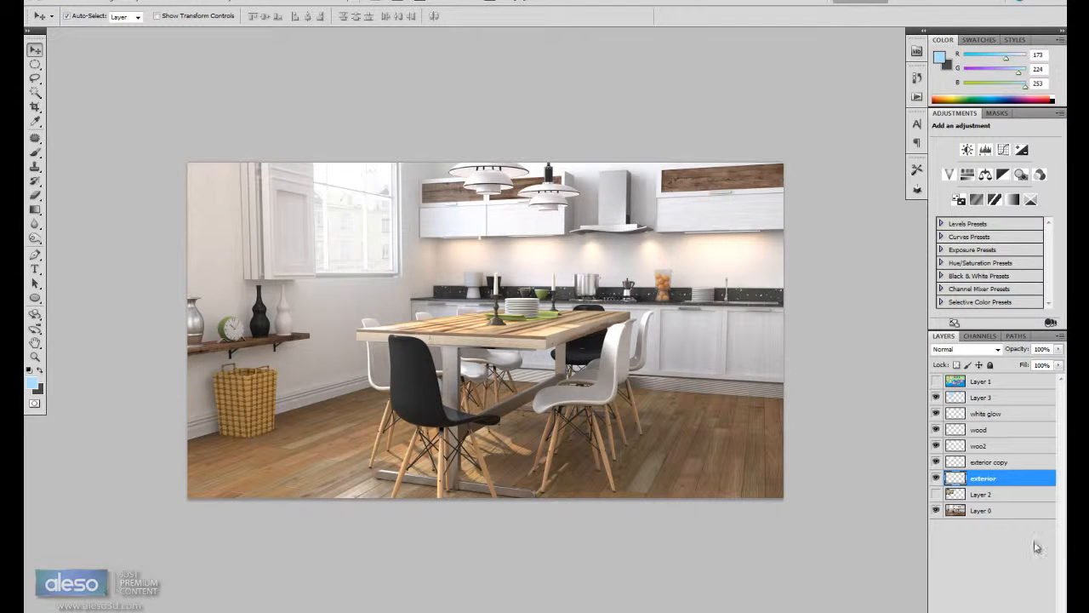
left_click(1010, 513)
key("ctrl+j")
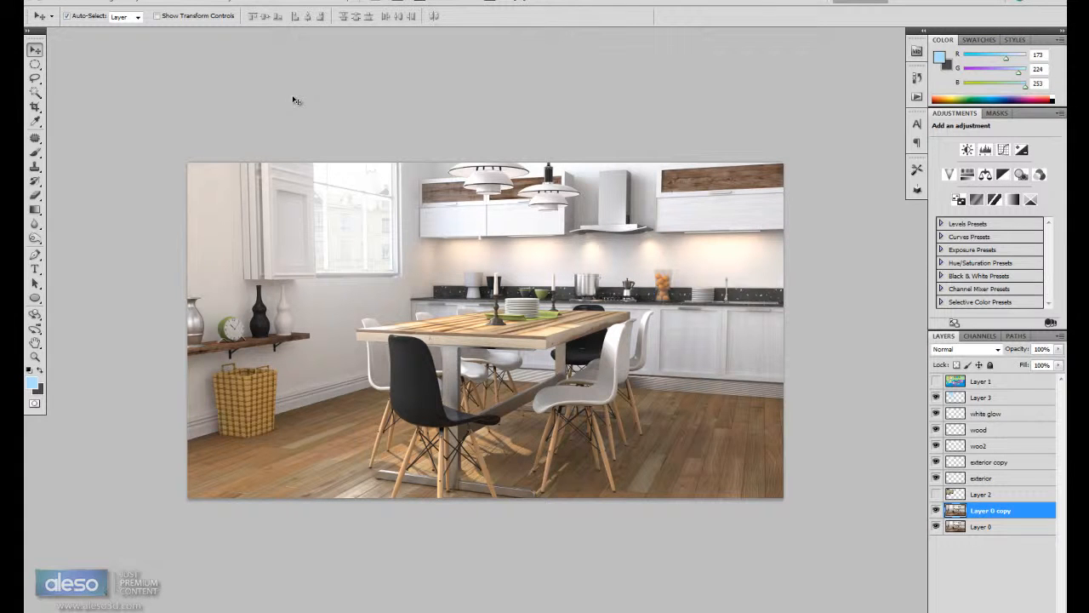
left_click(110, 3)
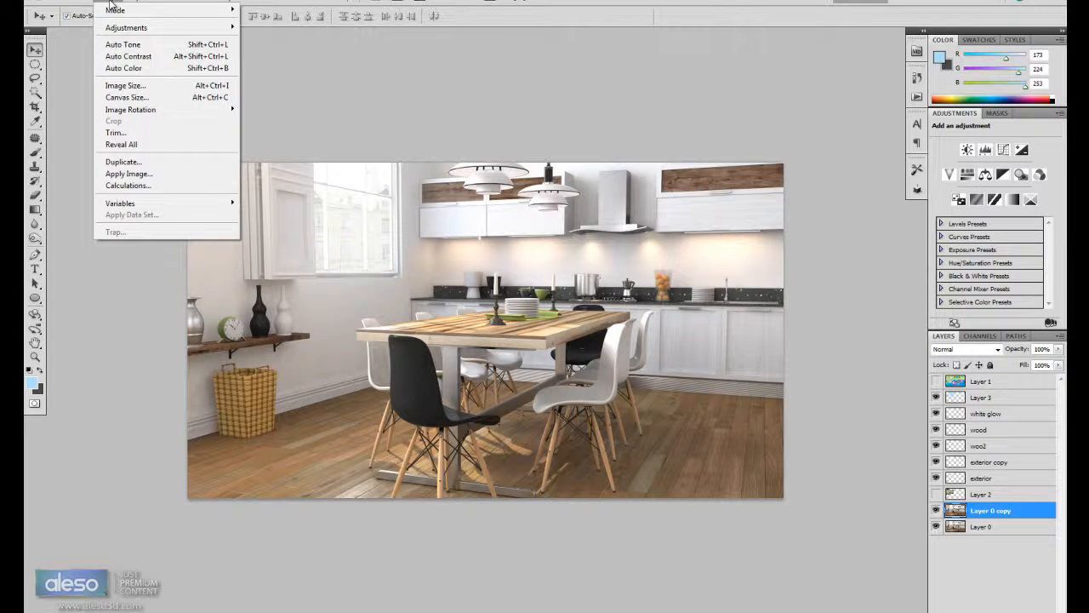
left_click(123, 44)
left_click(109, 5)
left_click(127, 56)
left_click(109, 5)
left_click(134, 68)
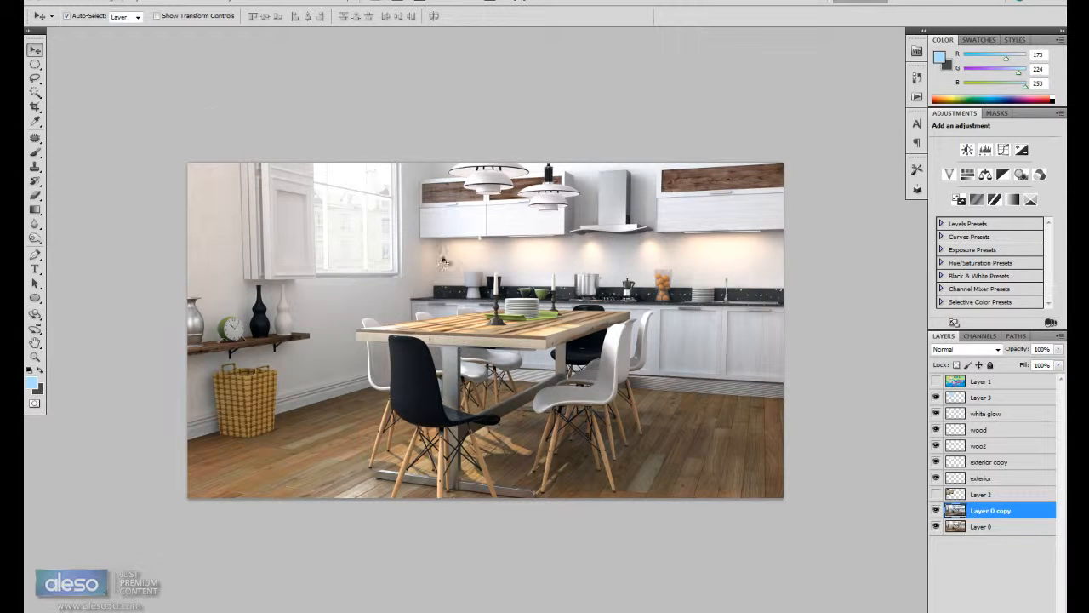
Step: Compare the auto-corrected Layer 0 copy with the original by toggling its visibility, and set its opacity to 42%
scroll(535, 342, "up", 1)
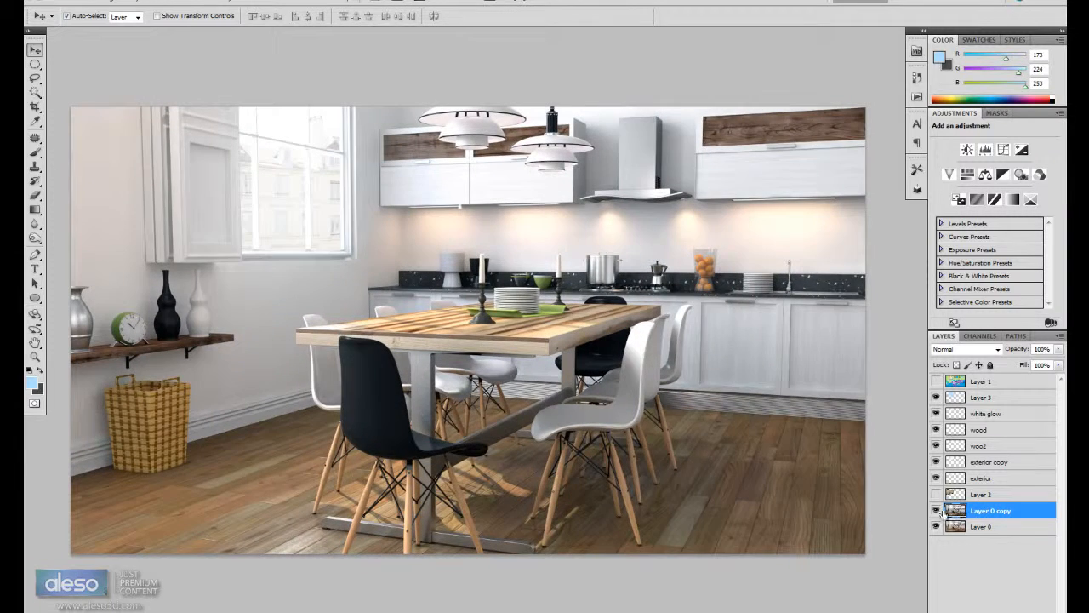
left_click(937, 511)
left_click(937, 511)
left_click(937, 510)
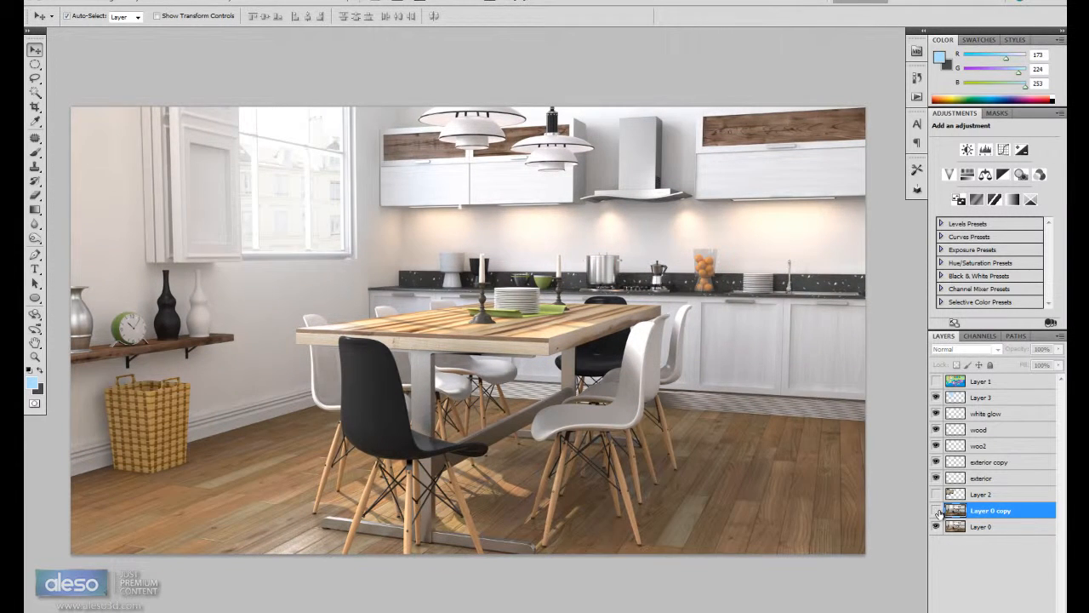
left_click(937, 511)
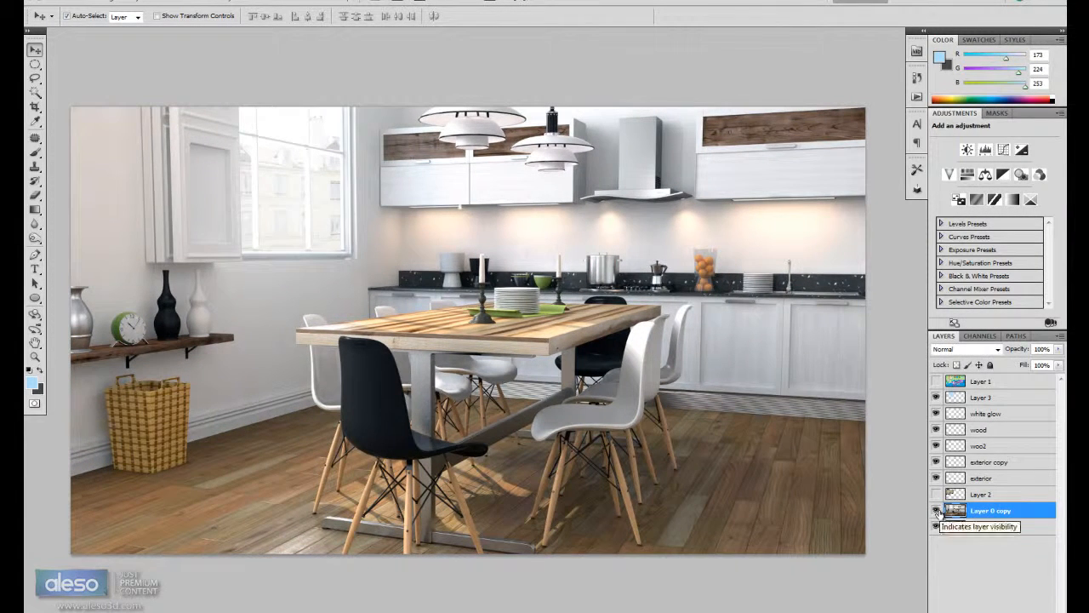
left_click_drag(1058, 349, 1021, 366)
left_click(673, 345)
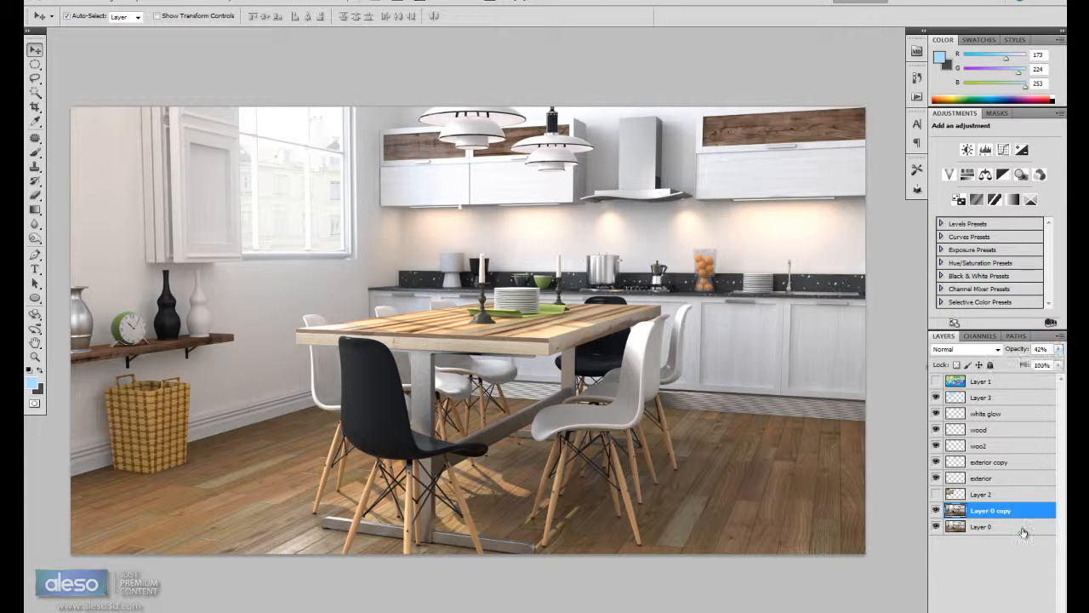
Step: Try a Curves adjustment layer above Layer 3, with RGB points at input 66, output 57 and input 125, output 124
left_click(1010, 567)
left_click(1017, 515)
left_click(1009, 385)
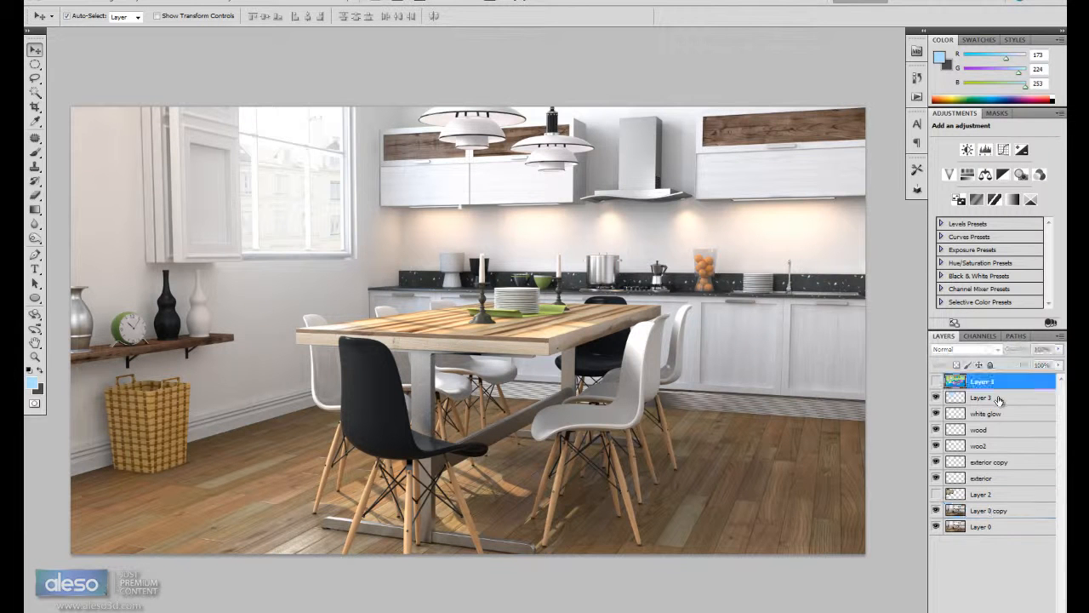
left_click(1001, 399)
left_click(996, 611)
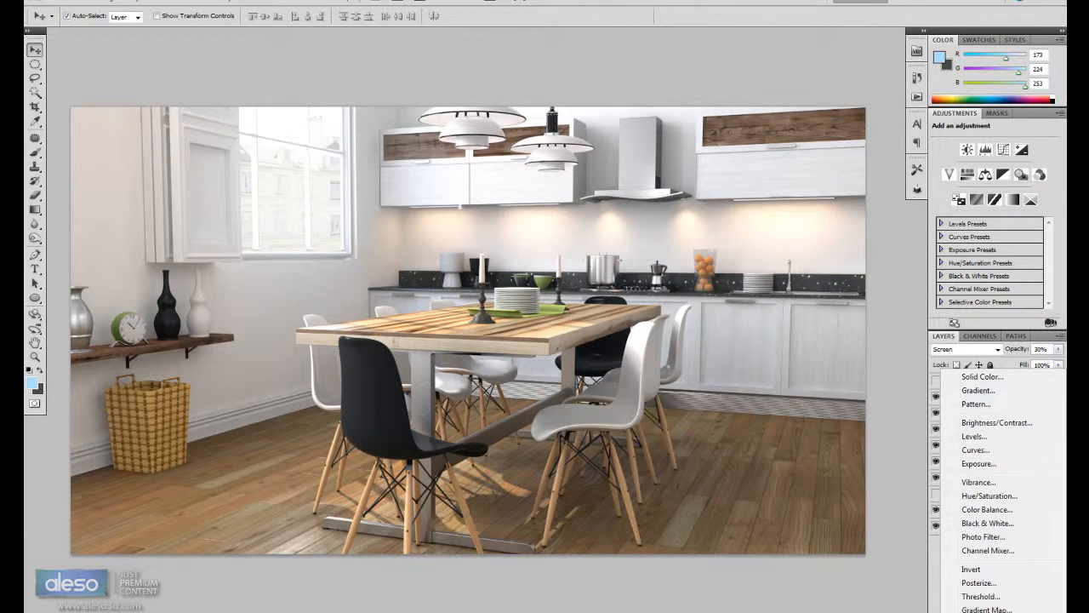
left_click(1003, 456)
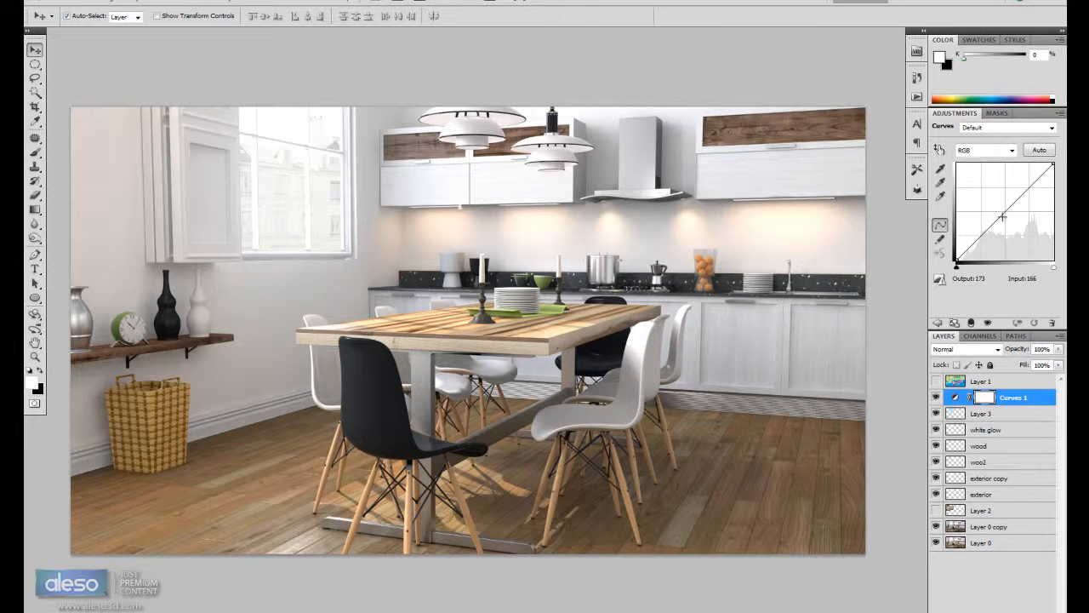
left_click_drag(981, 235, 984, 238)
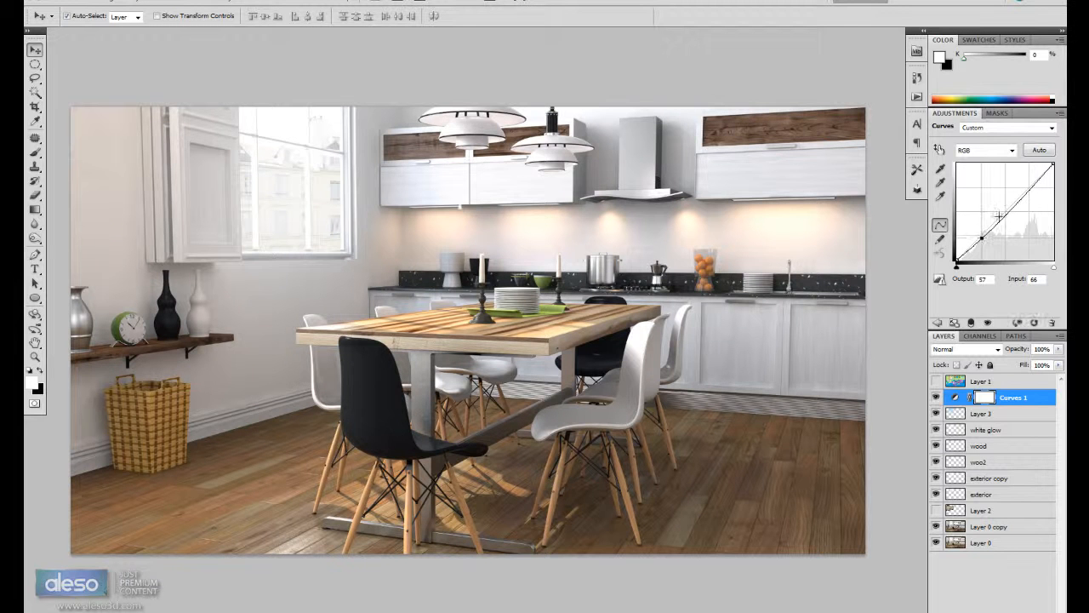
left_click(1004, 213)
left_click_drag(1004, 212, 1005, 213)
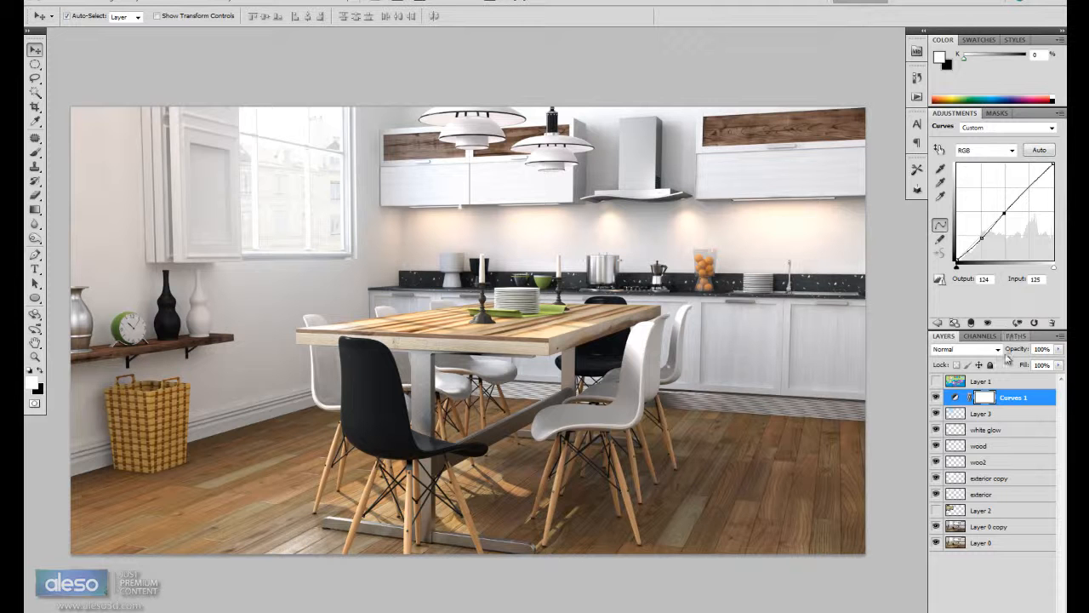
Step: Try reshaping the Blue channel curve with several points, including input 75, output 83 and input 199, output 181
left_click(1003, 151)
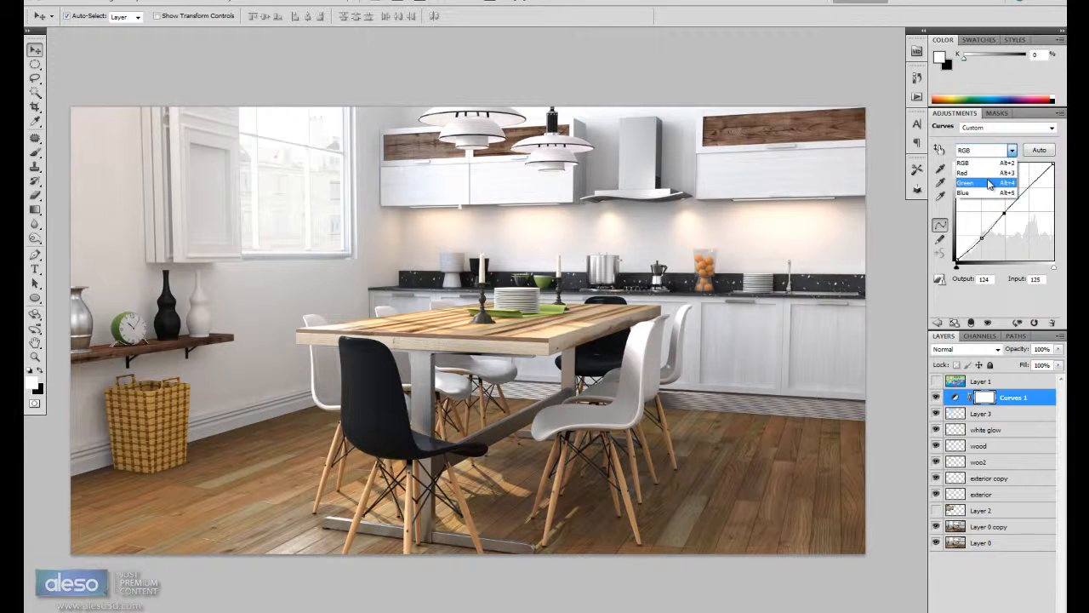
left_click(978, 182)
left_click_drag(1012, 205, 1011, 200)
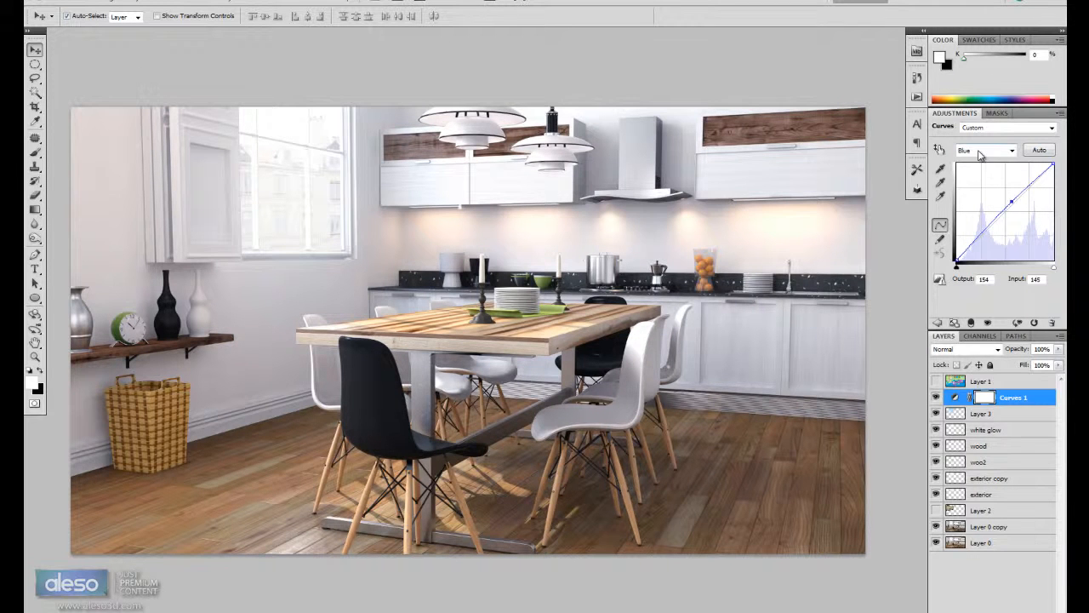
left_click_drag(1011, 201, 985, 229)
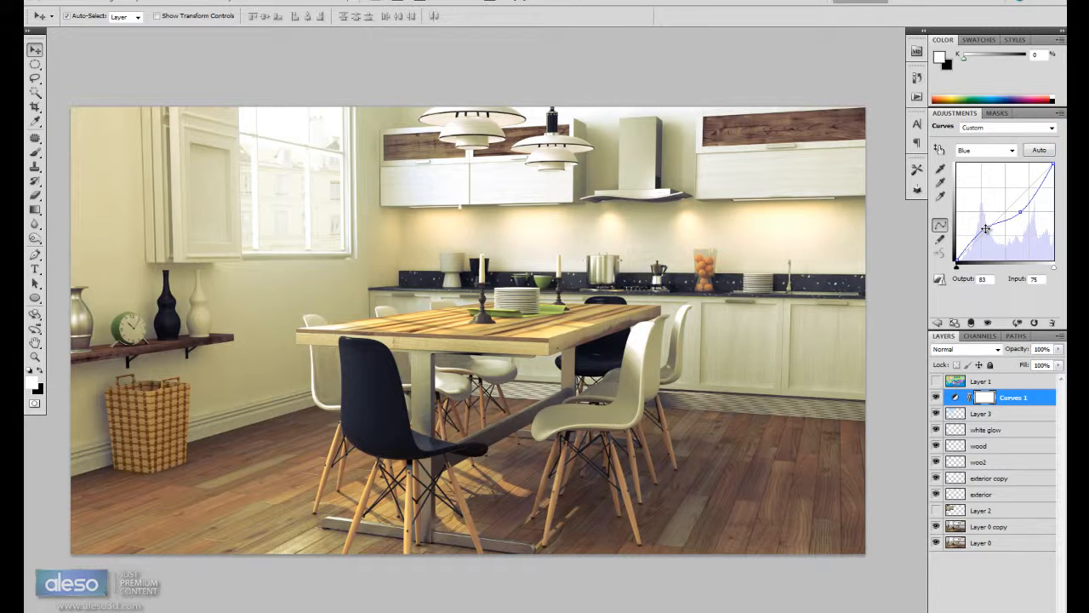
mouse_move(1032, 198)
left_mouse_down()
mouse_move(1044, 181)
mouse_move(1032, 192)
left_mouse_up()
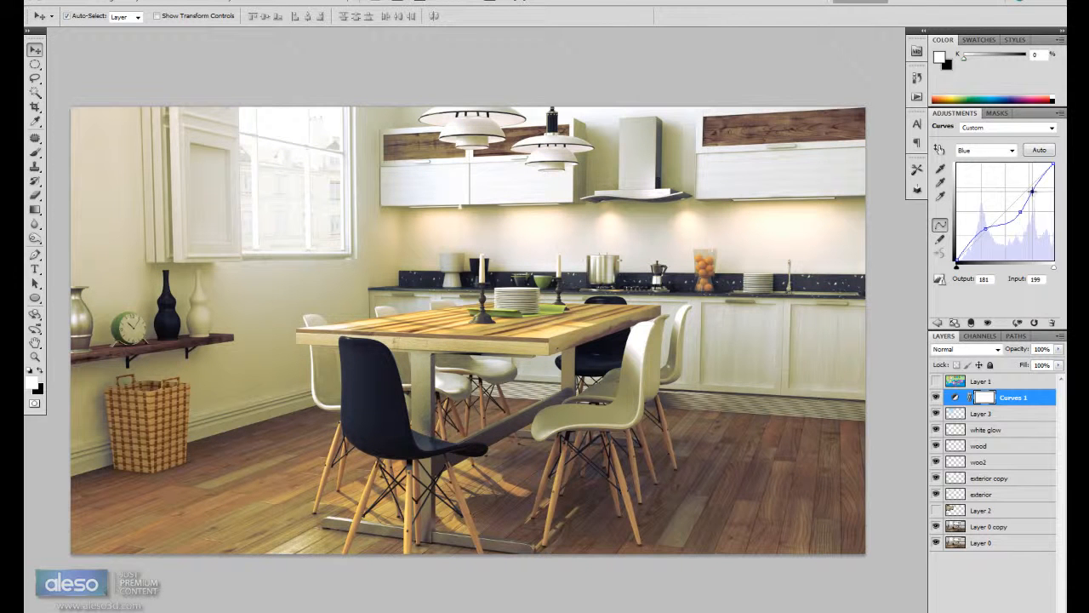
Step: Undo the channel and RGB curve edits and the addition of the Curves adjustment layer
key("ctrl+z")
key("ctrl+z")
key("ctrl+z")
key("ctrl+alt+z")
key("ctrl+alt+z")
key("ctrl+alt+z")
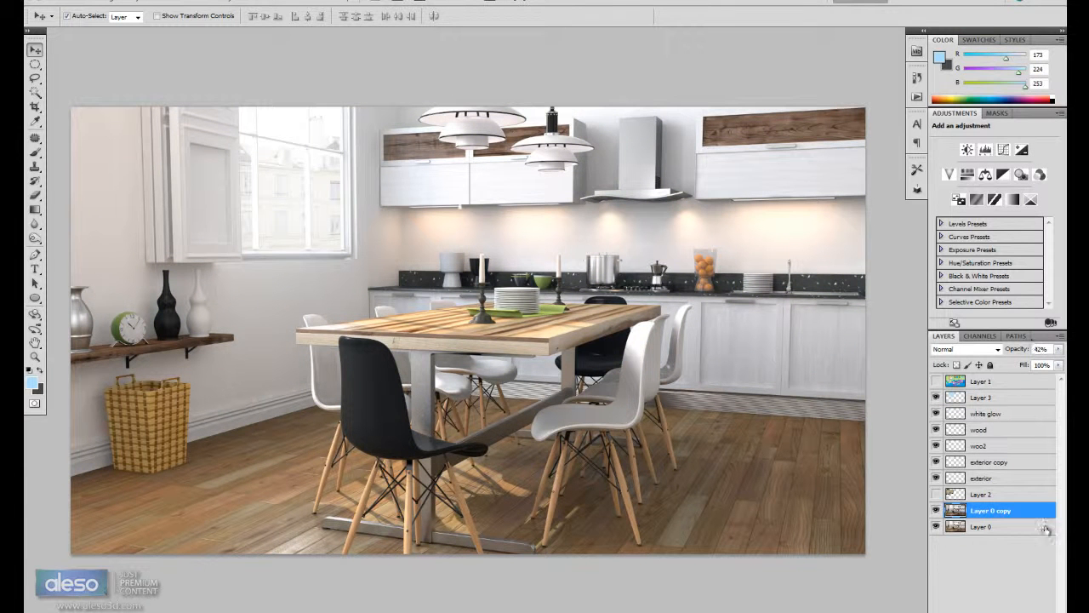
Step: Add a new Curves adjustment layer above Layer 3 and darken the midtones with an RGB point at input 120, output 113
left_click(996, 400)
left_click(987, 609)
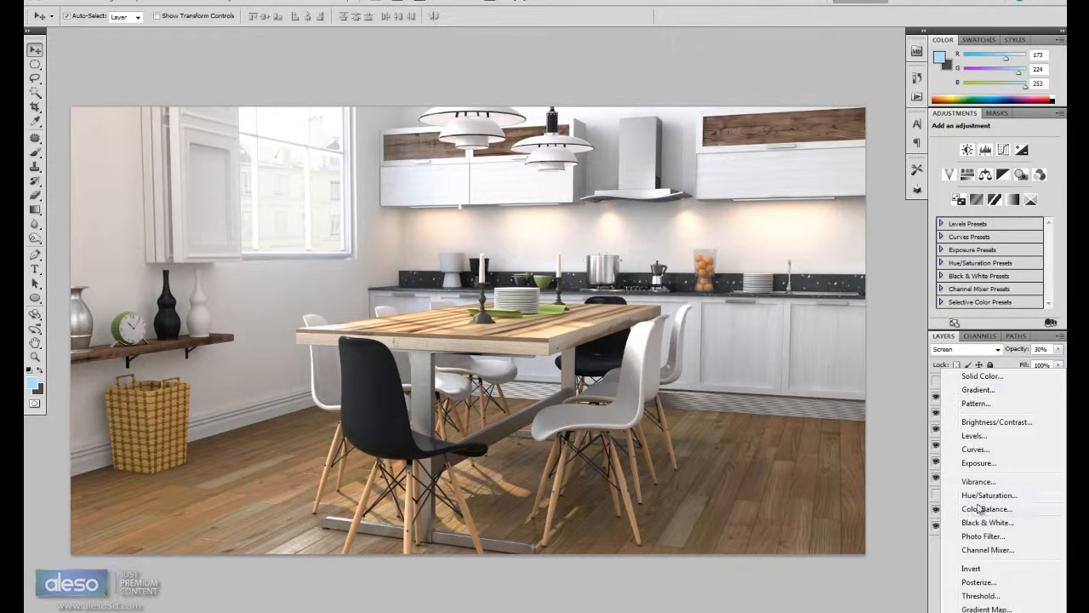
left_click(994, 449)
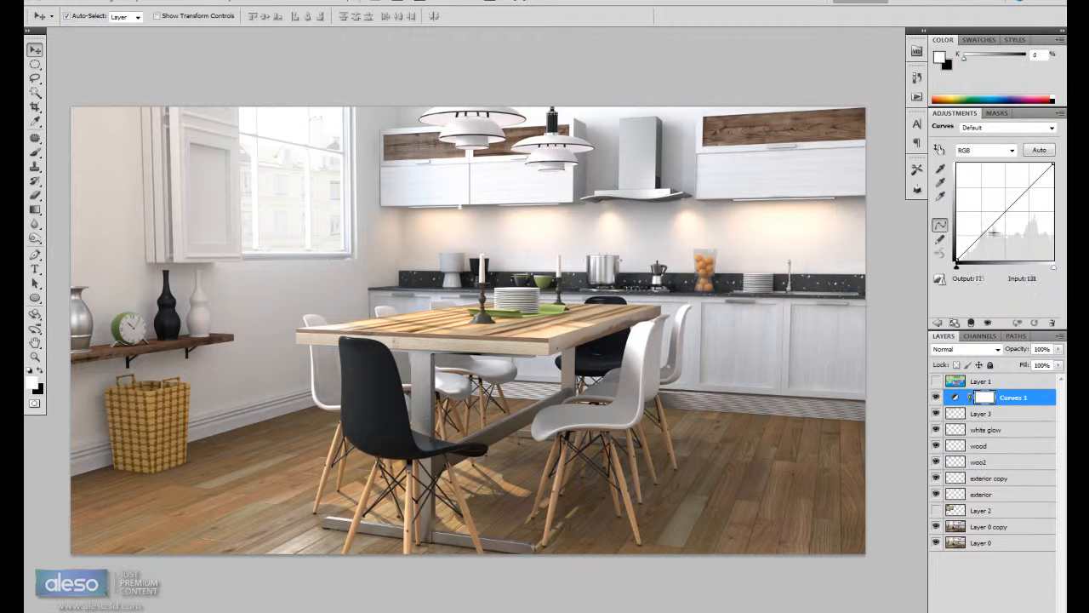
left_click(982, 238)
left_click_drag(999, 215, 1002, 217)
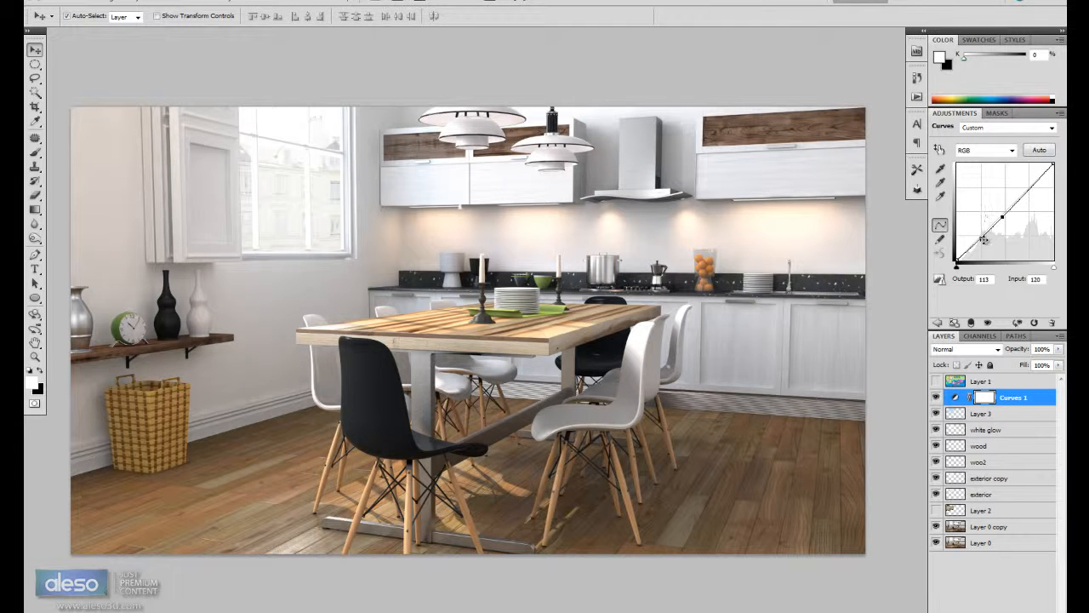
Step: Fine-tune the Red channel curve, placing a point at input 99, output 97 and adjusting its brighter and darker ranges
left_click(991, 151)
left_click(987, 164)
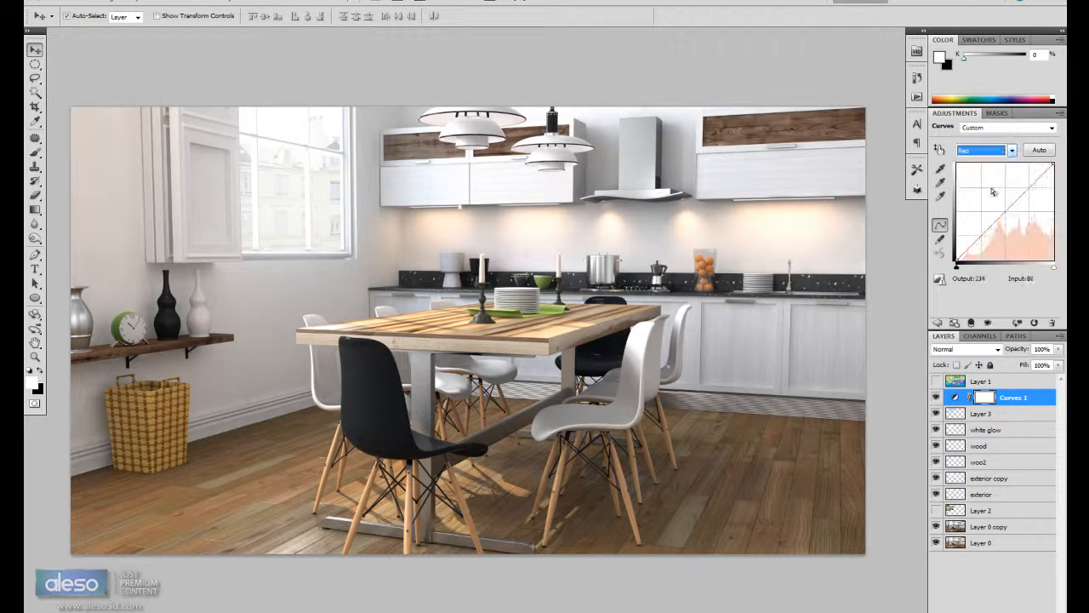
left_click(993, 222)
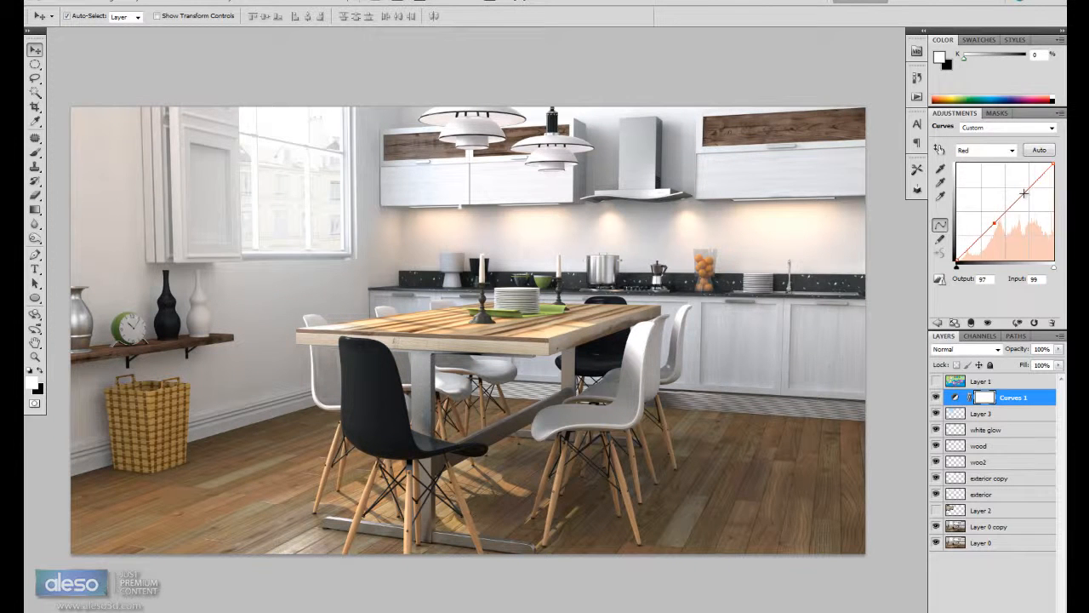
left_click_drag(1025, 193, 978, 243)
Step: Shape the Green channel curve with points at input 117, output 125; input 77, output 76; and input 187, output 192
left_click(1001, 151)
left_click(990, 188)
left_click(1002, 215)
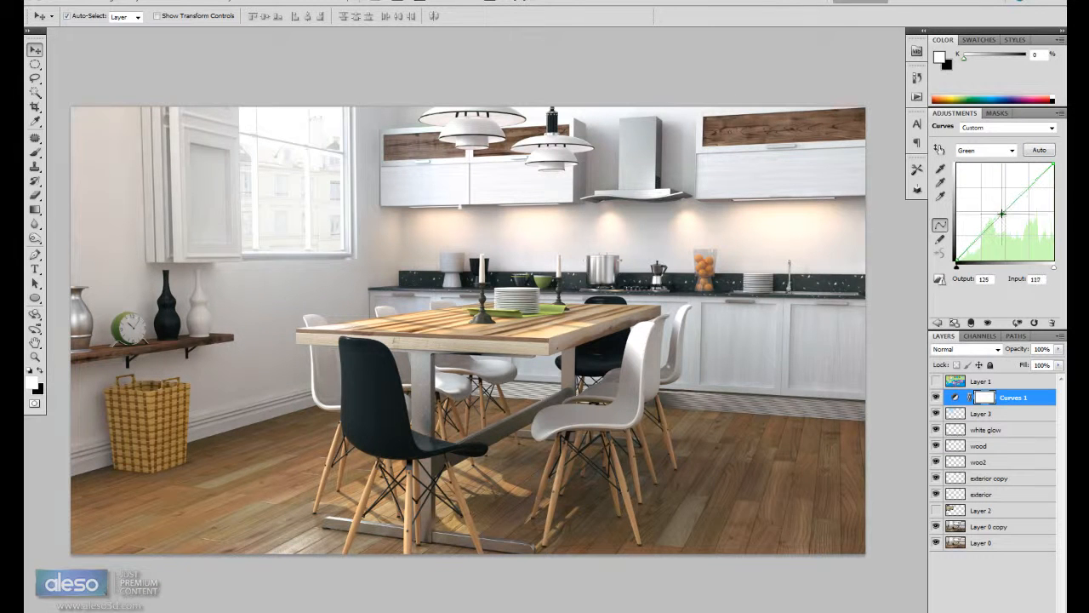
left_click_drag(984, 232, 985, 230)
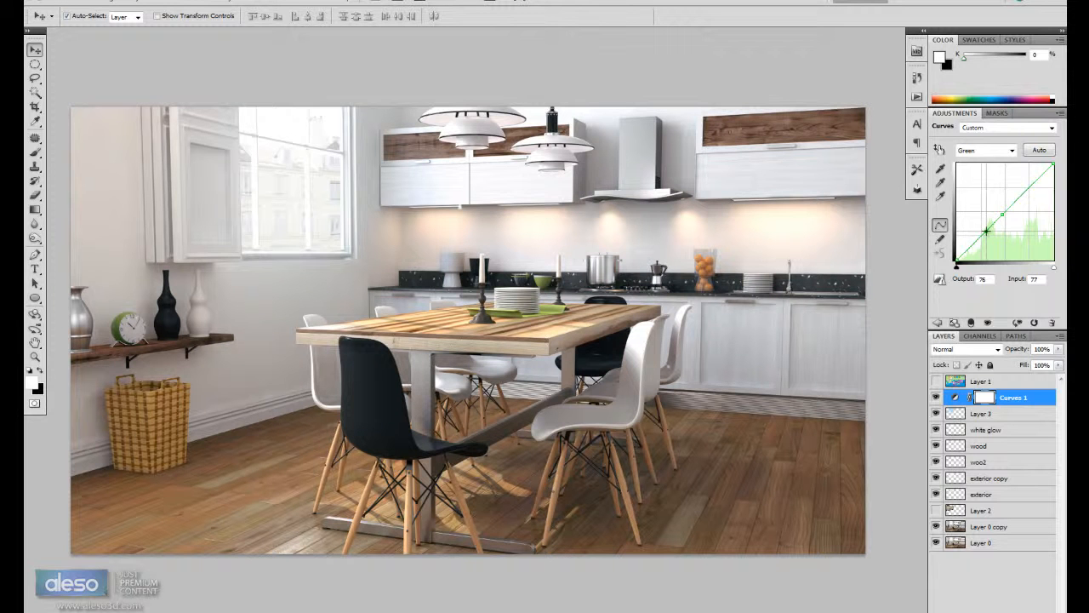
left_click_drag(1029, 188, 1028, 186)
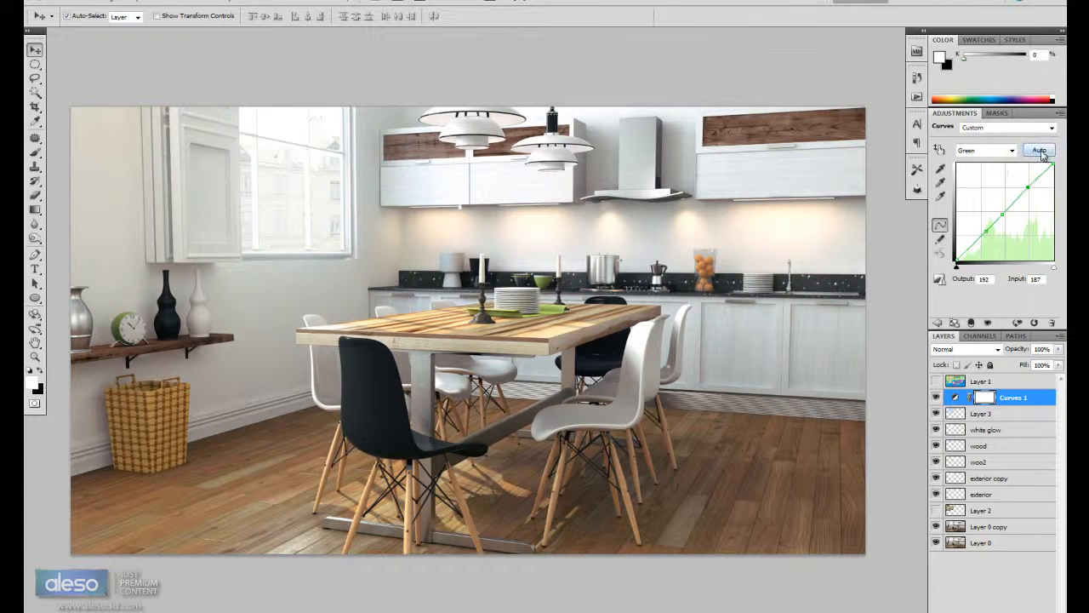
left_click(1040, 150)
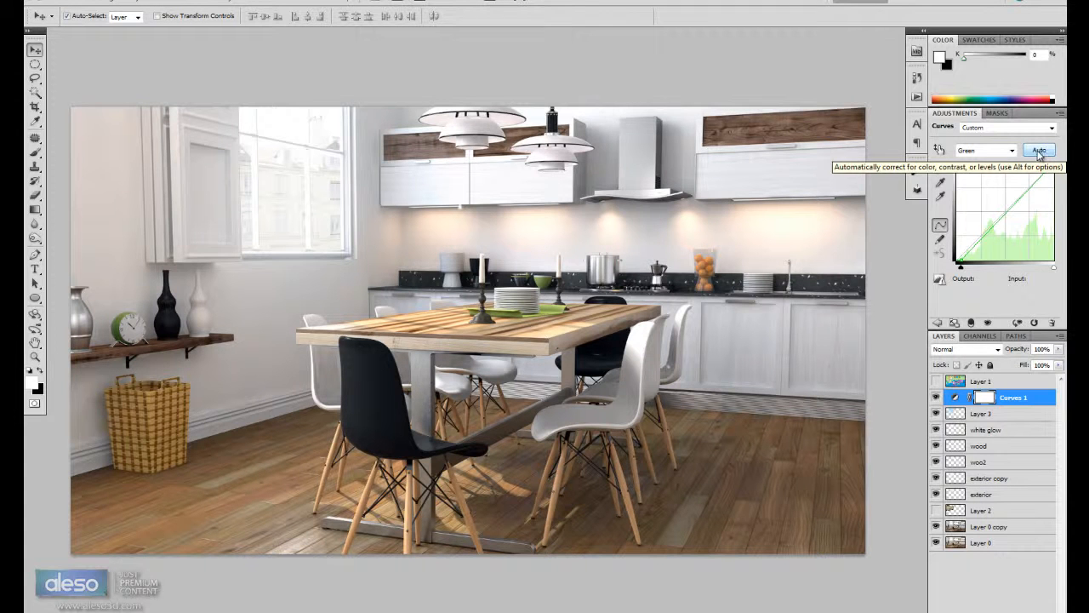
key("ctrl+z")
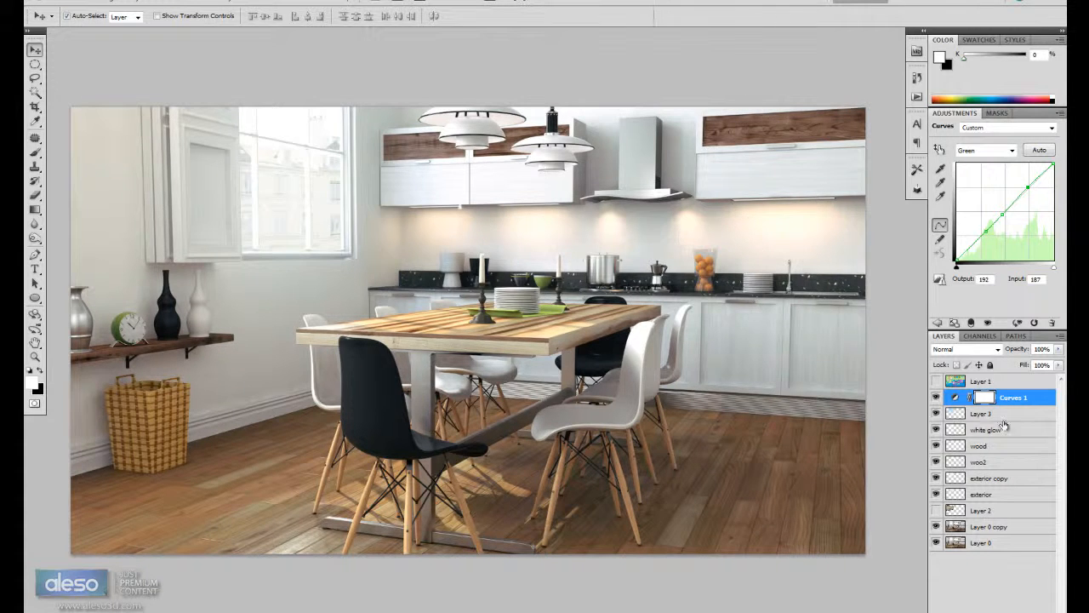
Step: Add a Levels adjustment layer with midtones at 0.94 and a Hue/Saturation adjustment layer with Saturation at -21
left_click(997, 611)
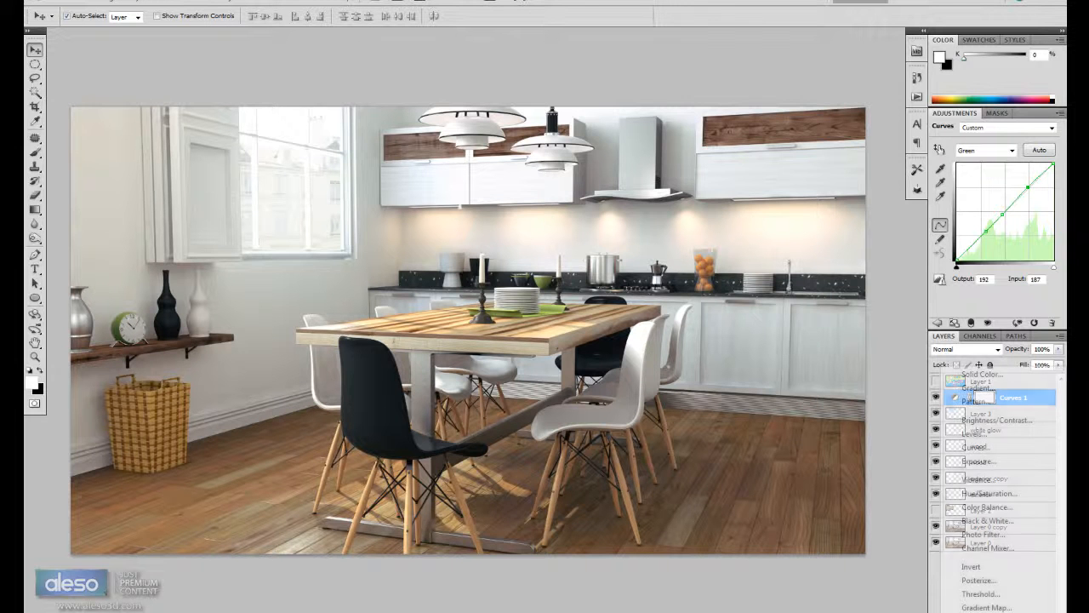
left_click(986, 435)
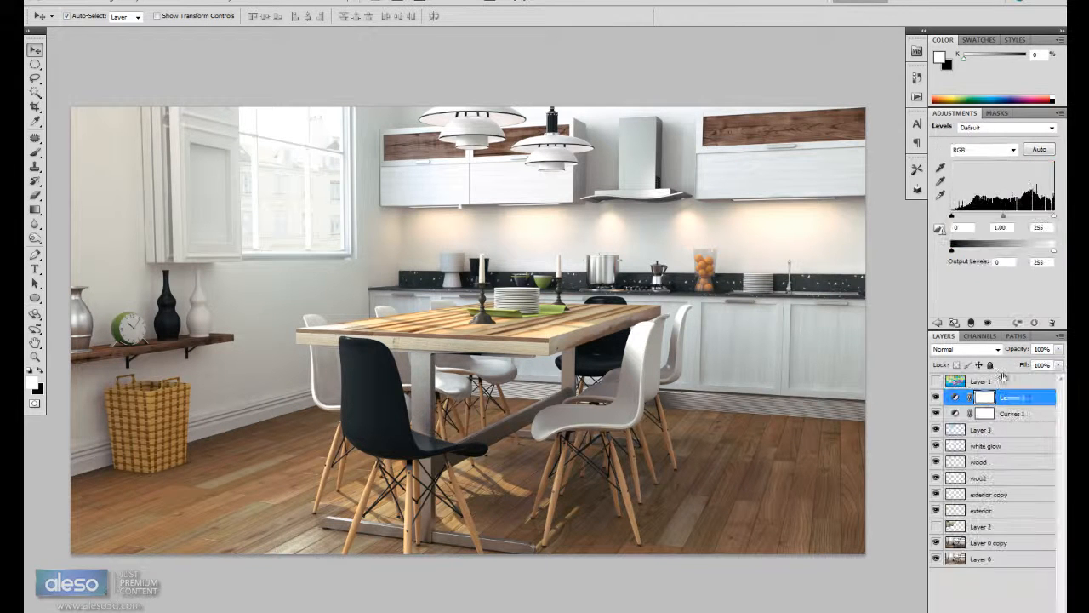
left_click_drag(1005, 216, 1006, 217)
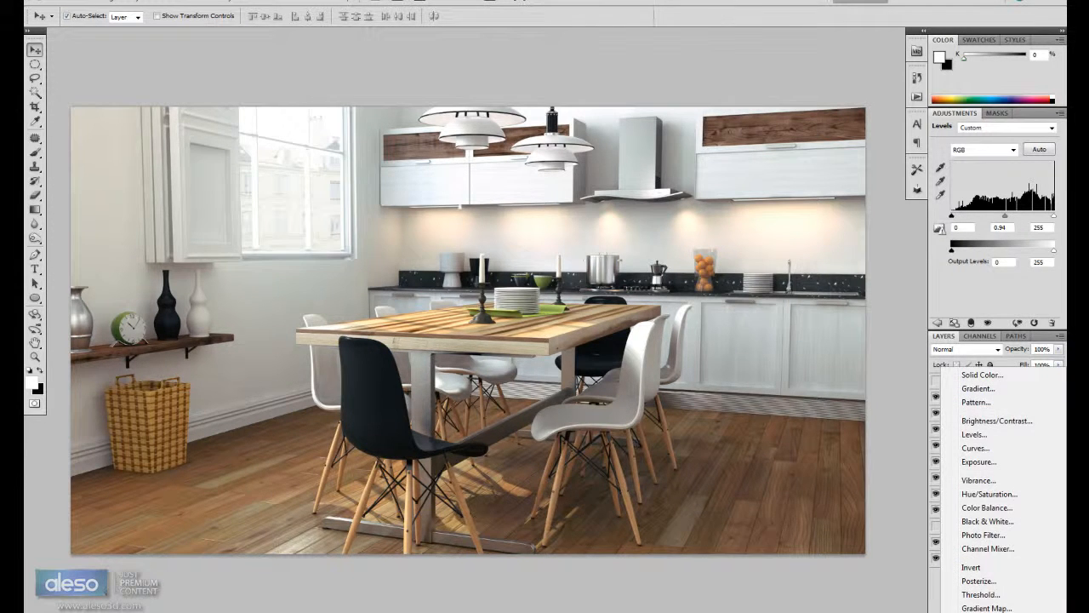
left_click(1007, 493)
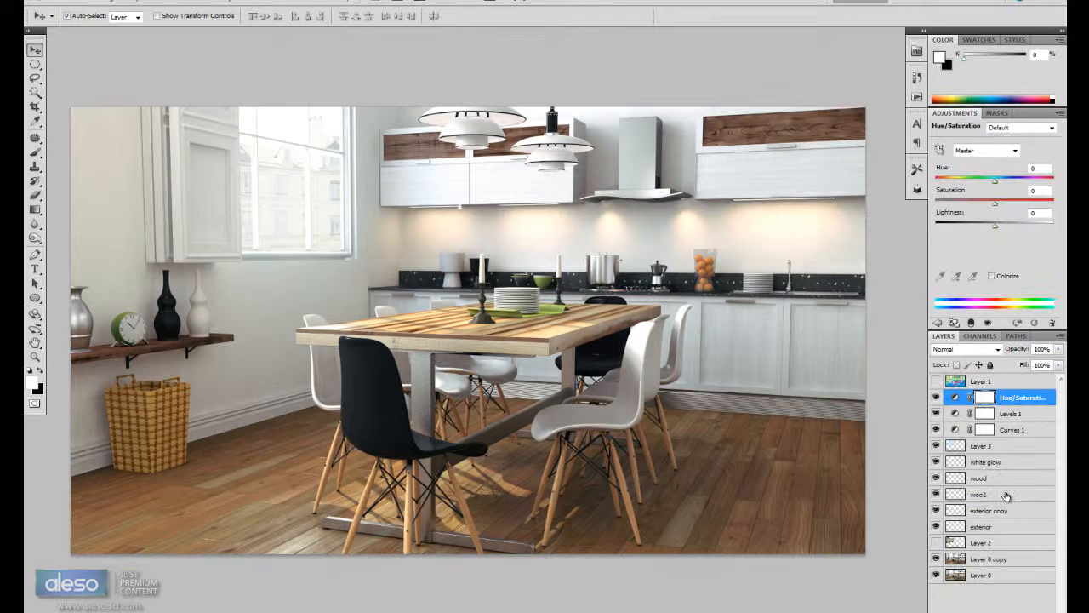
left_click_drag(998, 207, 984, 212)
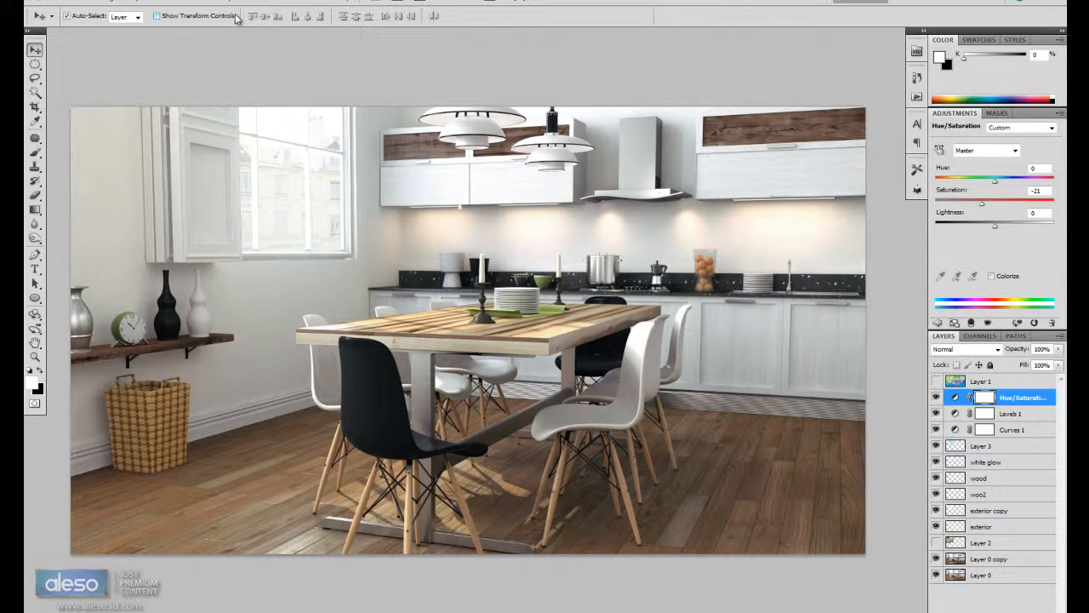
Step: Apply Smart Sharpen to Layer 0 copy with Amount 42, Radius 0.3 and Gaussian Blur removal
left_click(1002, 560)
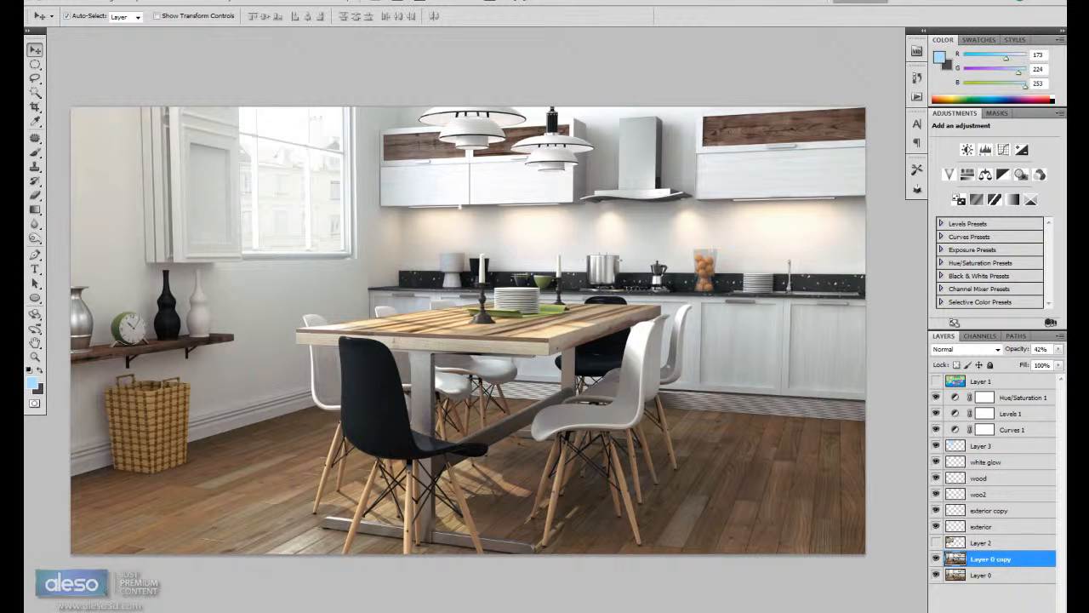
left_click(203, 1)
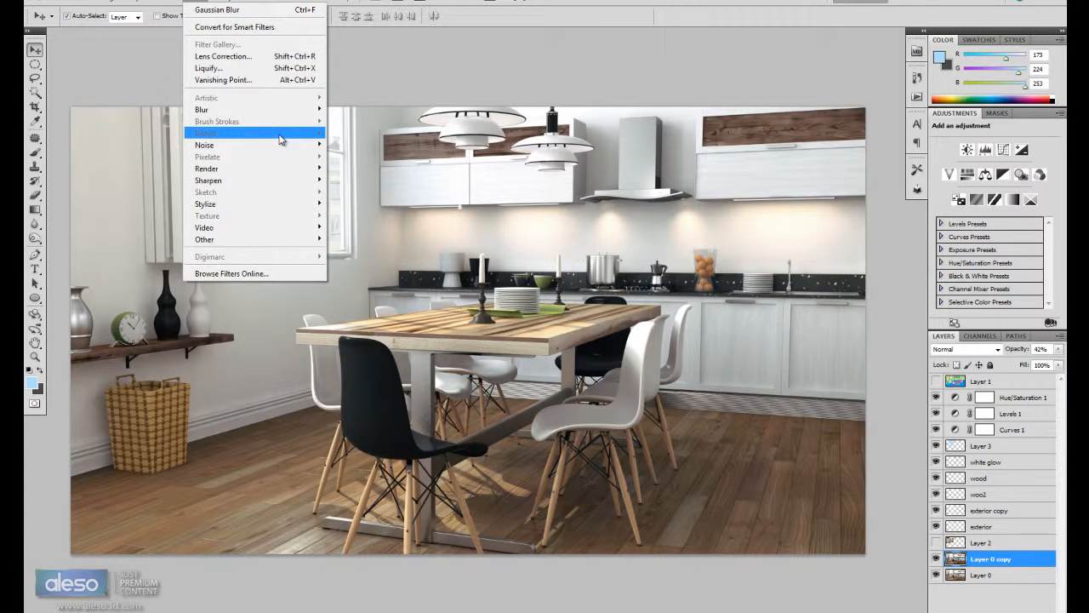
mouse_move(259, 181)
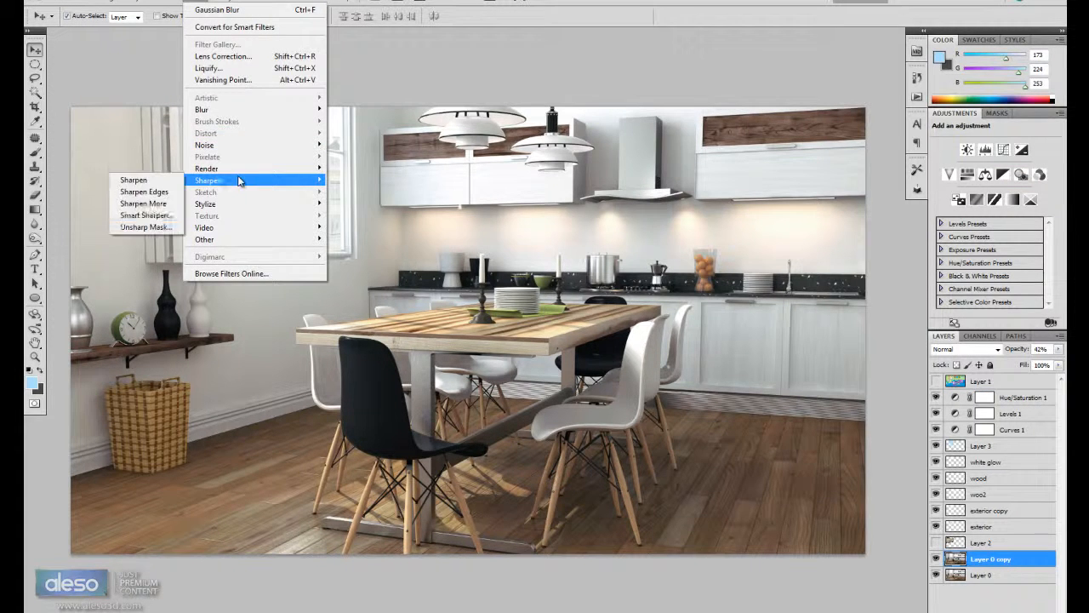
left_click(140, 217)
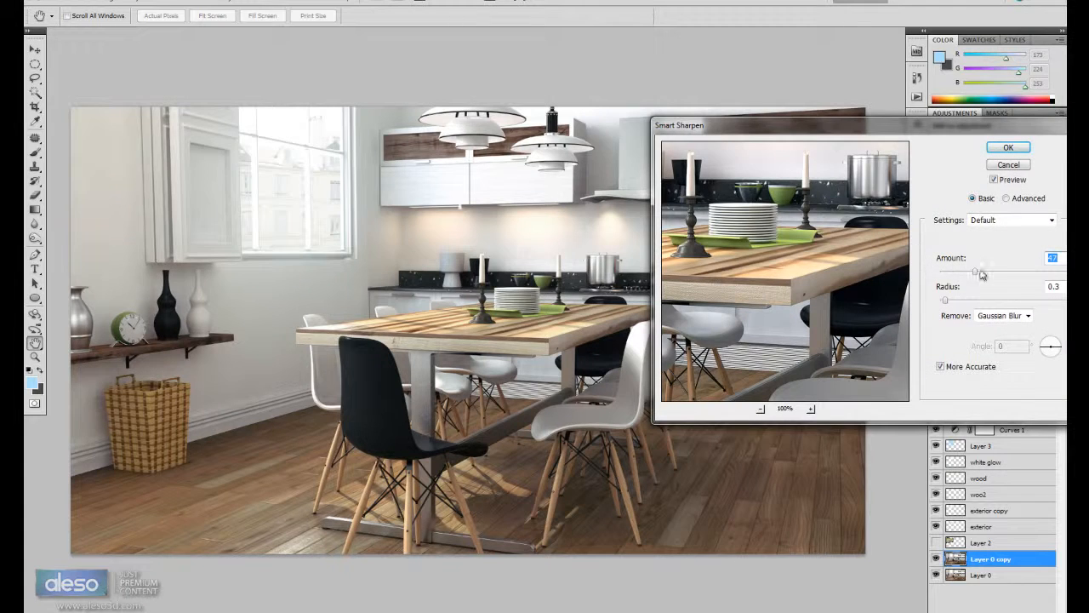
key("ctrl+plus")
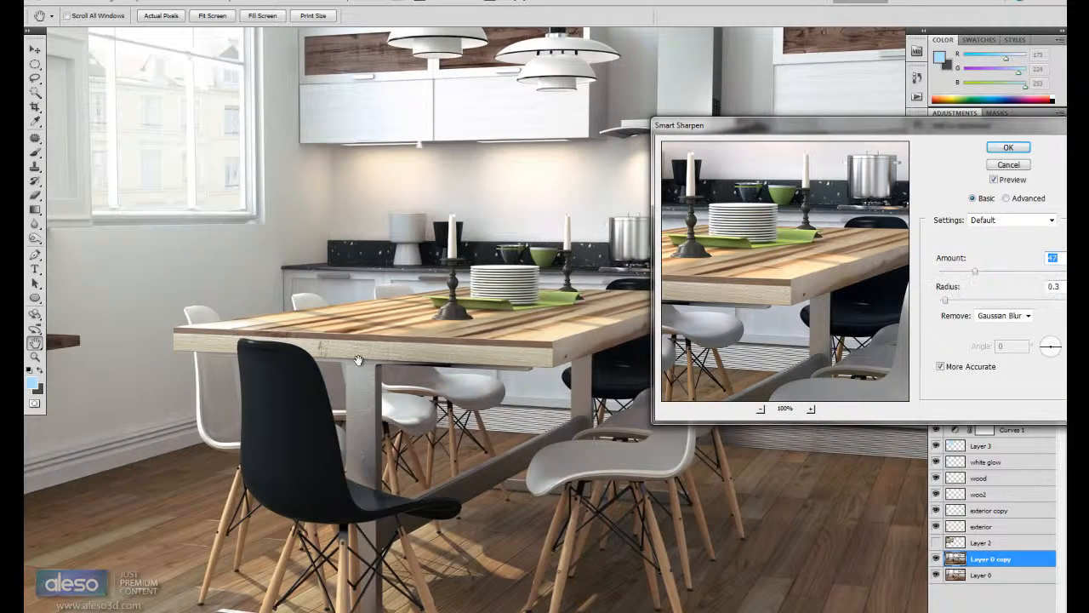
left_click_drag(359, 361, 525, 285)
left_click_drag(343, 237, 407, 269)
left_click(1020, 273)
left_click(1021, 273)
left_click_drag(1044, 276, 887, 265)
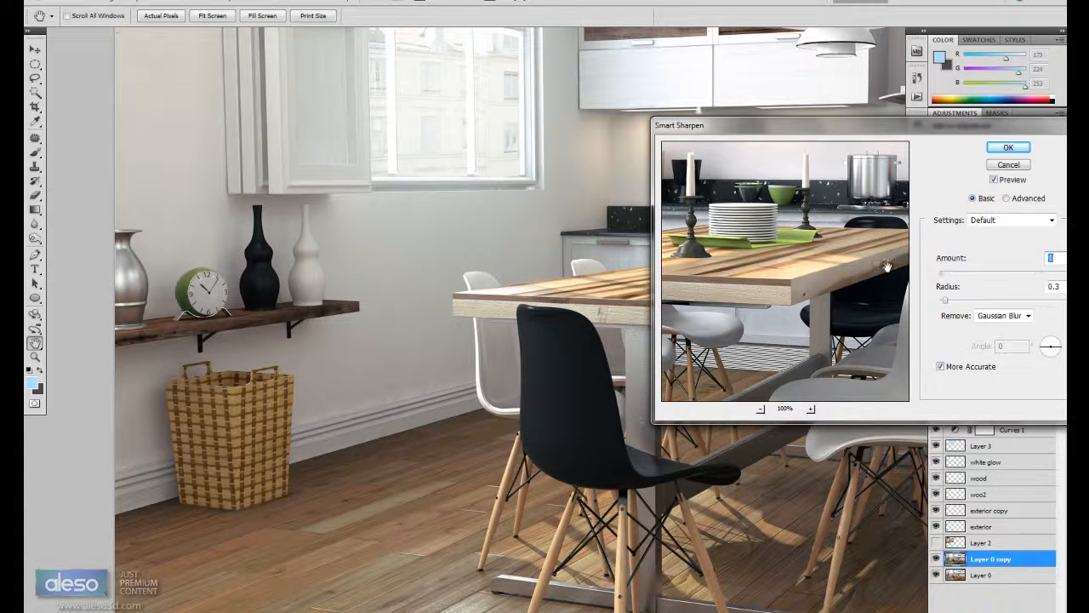
left_click_drag(975, 278, 1012, 278)
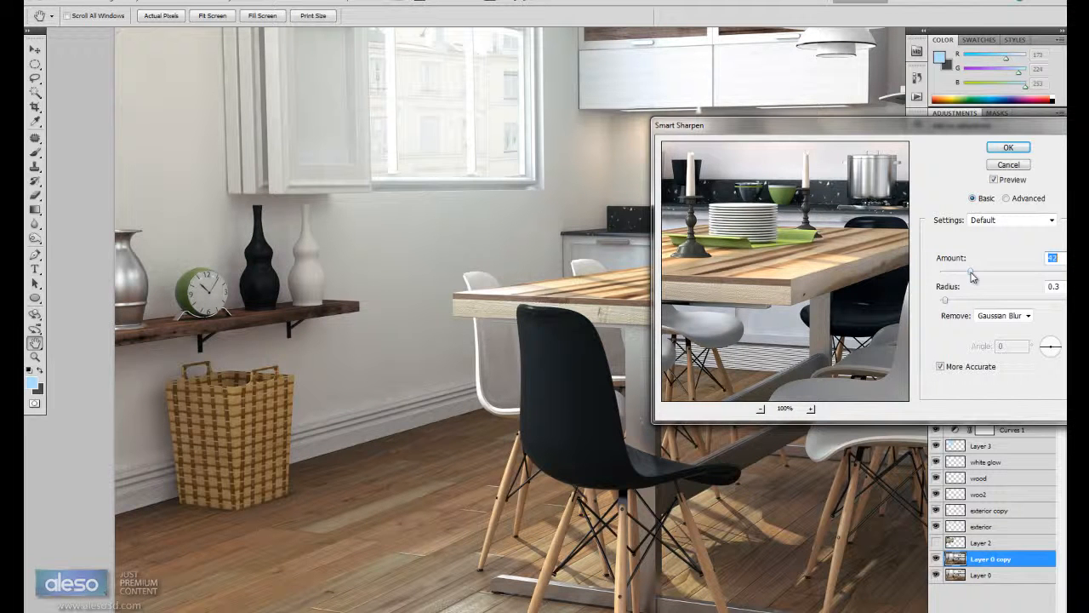
left_click(1004, 150)
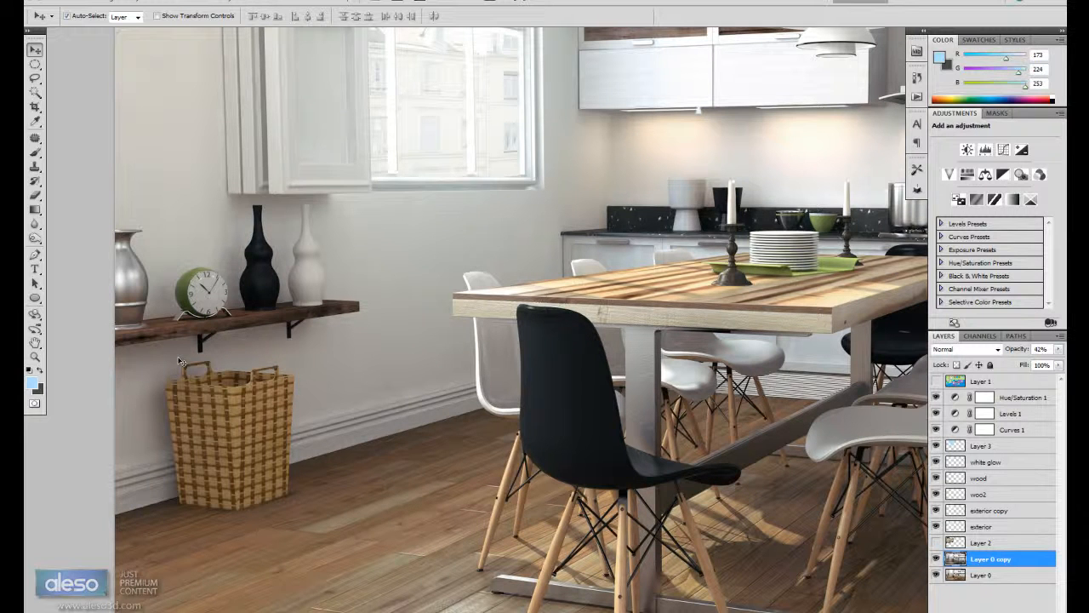
Step: Open the Lens Correction filter on Layer 0 copy and show its custom correction settings
left_click_drag(717, 318, 501, 324)
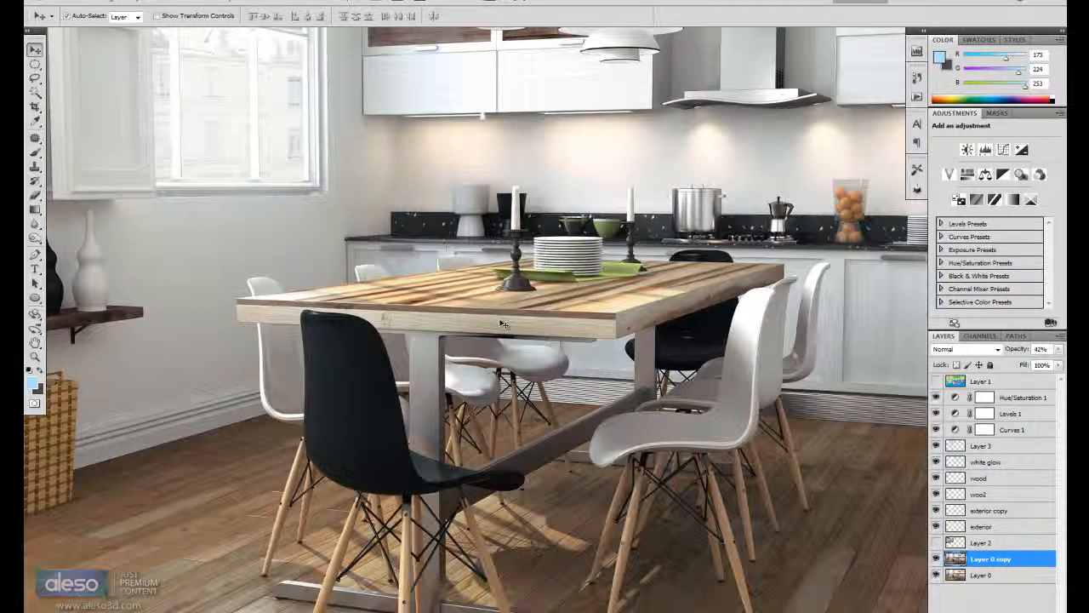
key("ctrl+minus")
left_click_drag(638, 288, 536, 282)
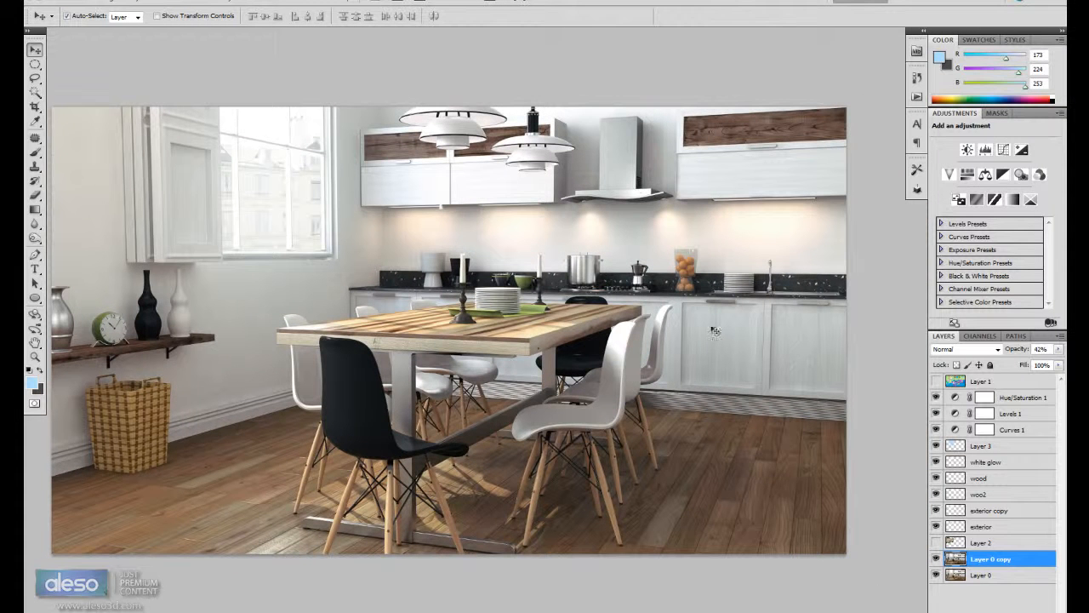
left_click(1024, 397)
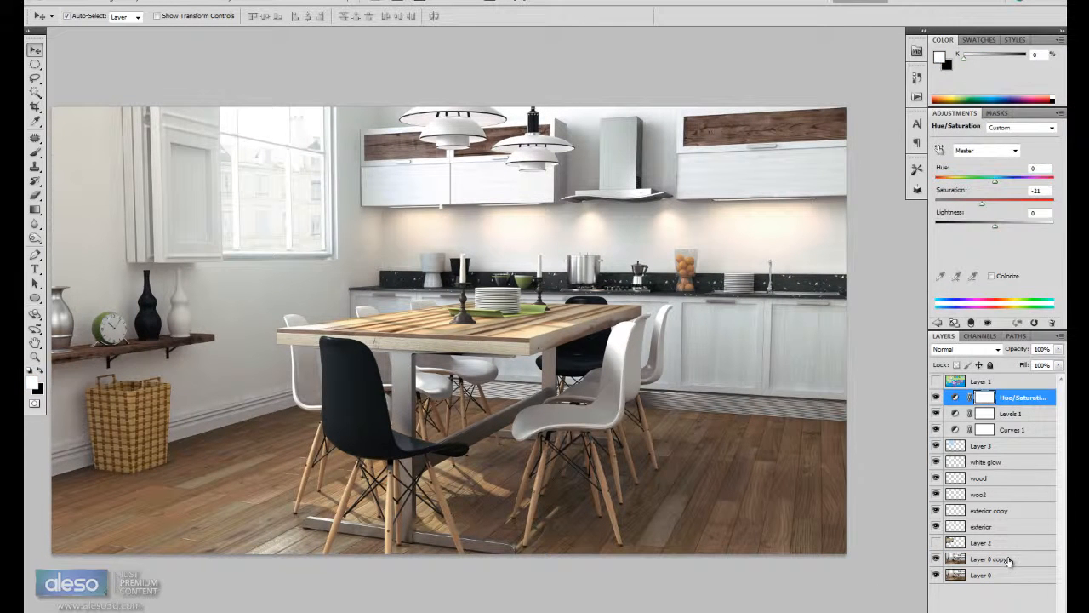
left_click(1008, 559)
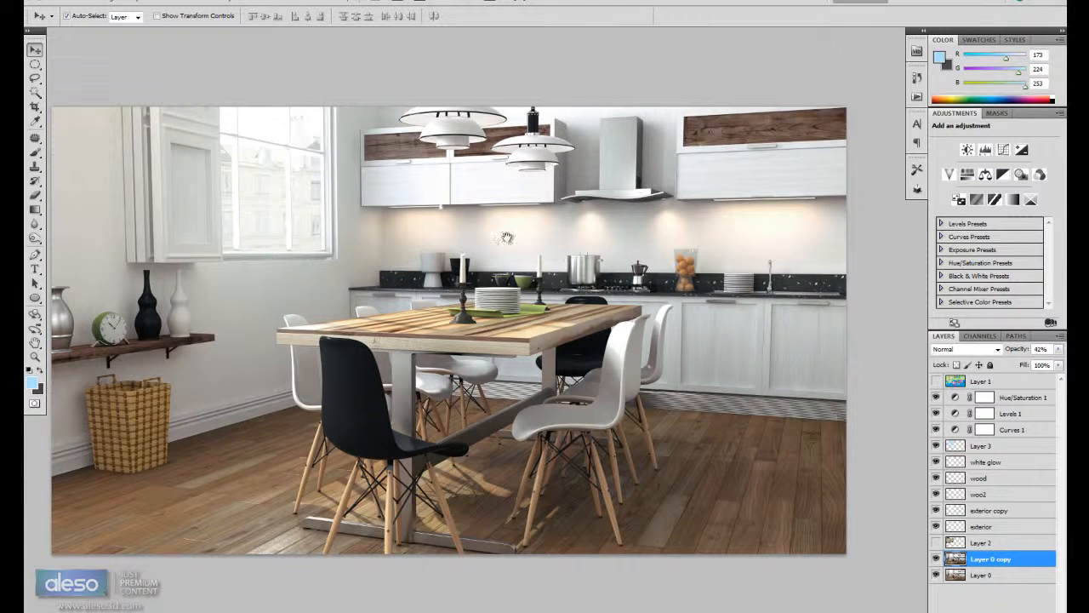
left_click_drag(567, 267, 607, 281)
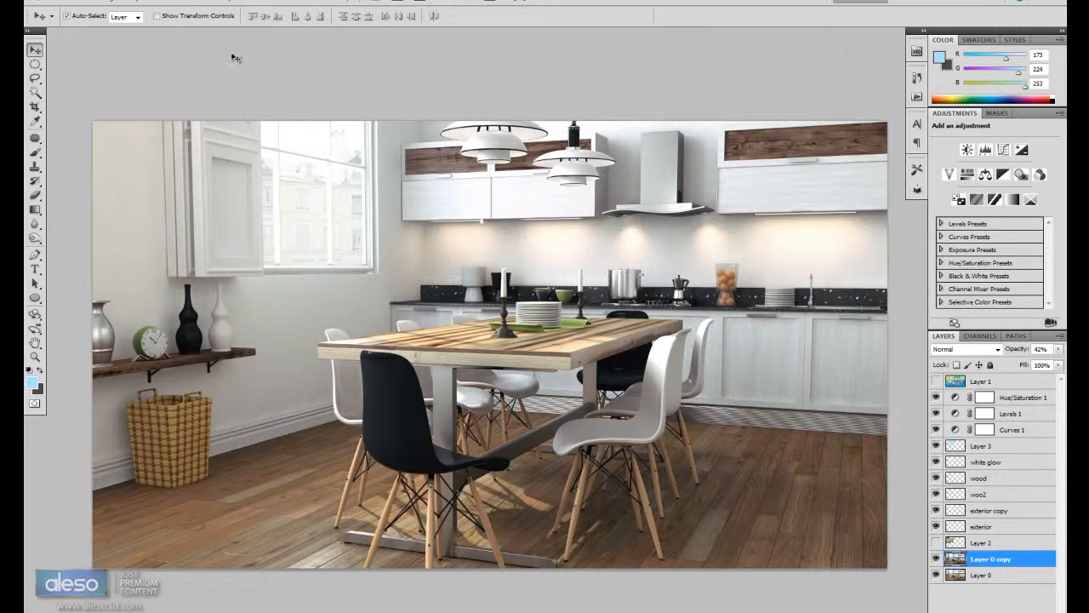
left_click(198, 3)
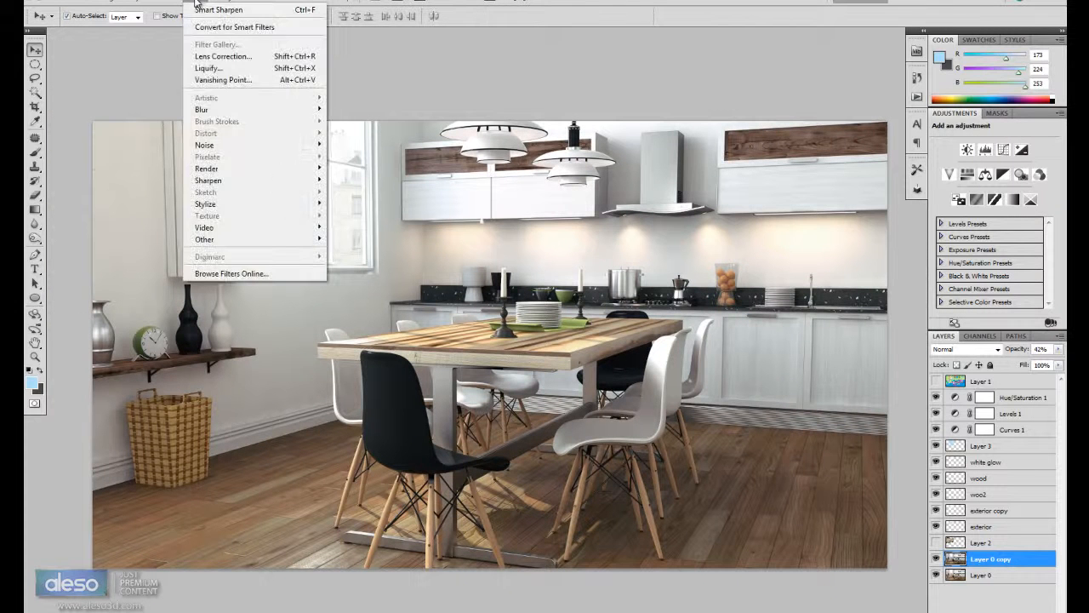
left_click(213, 57)
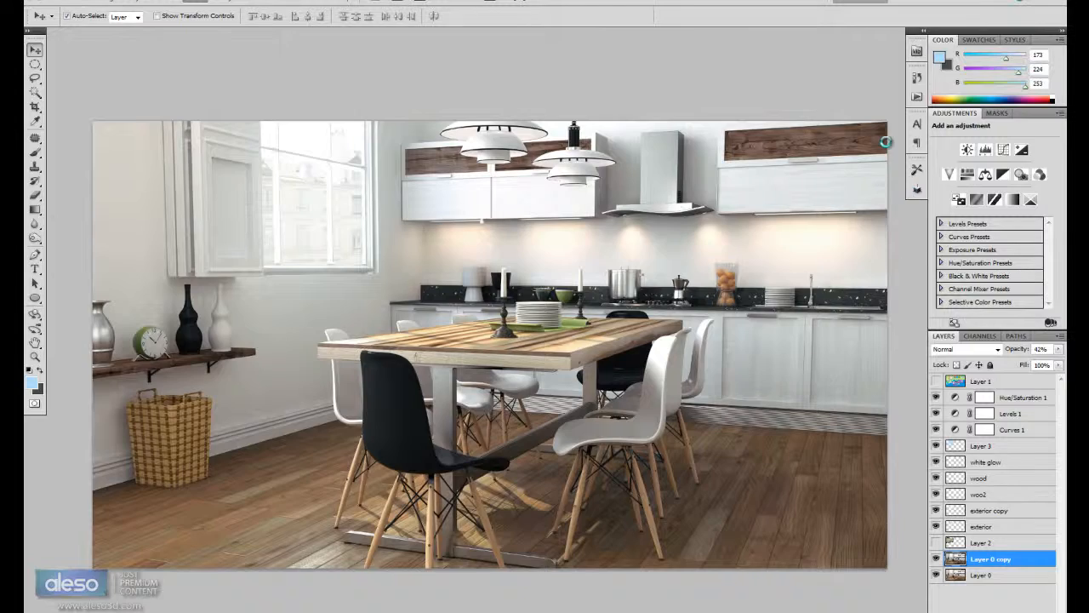
left_click(939, 60)
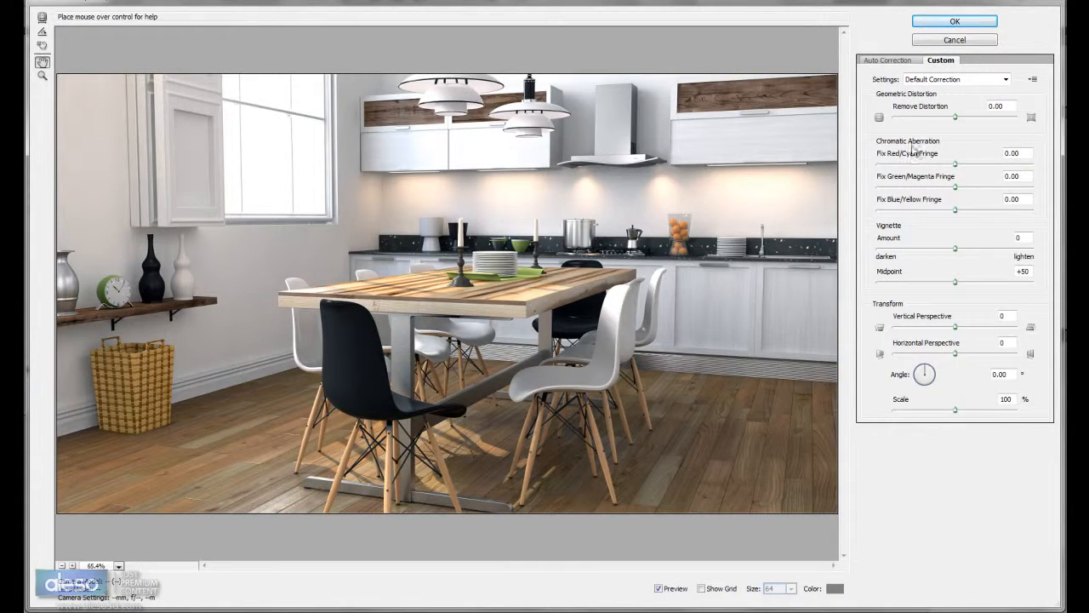
Step: Set the chromatic aberration fringe fixes to Red/Cyan -23.81, Green/Magenta +22.22 and Blue/Yellow -16.67
left_click(927, 164)
left_click(983, 164)
left_click(913, 186)
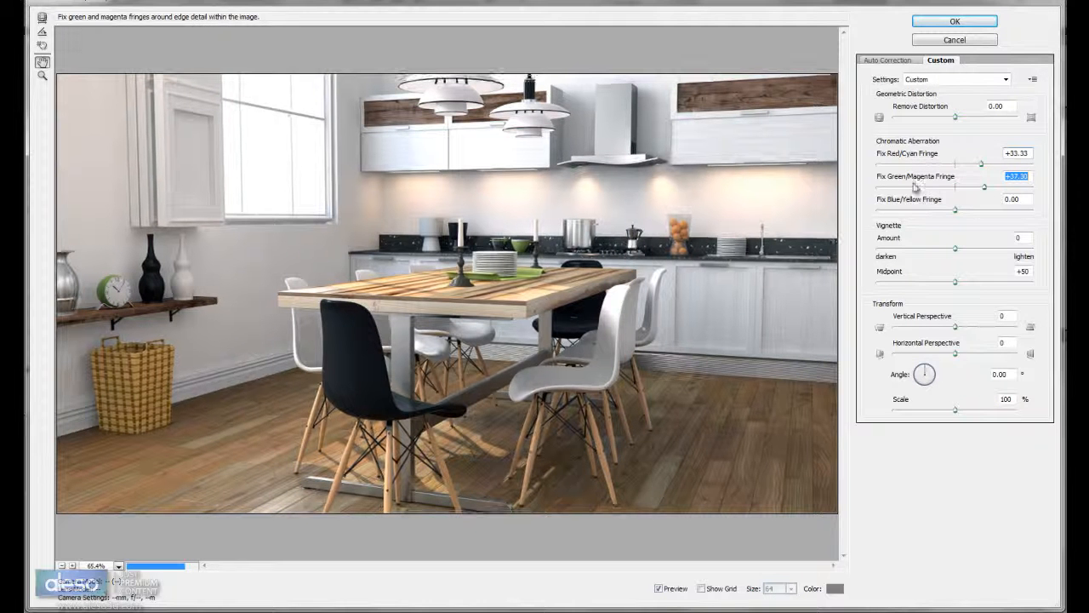
left_click(919, 209)
left_click(984, 209)
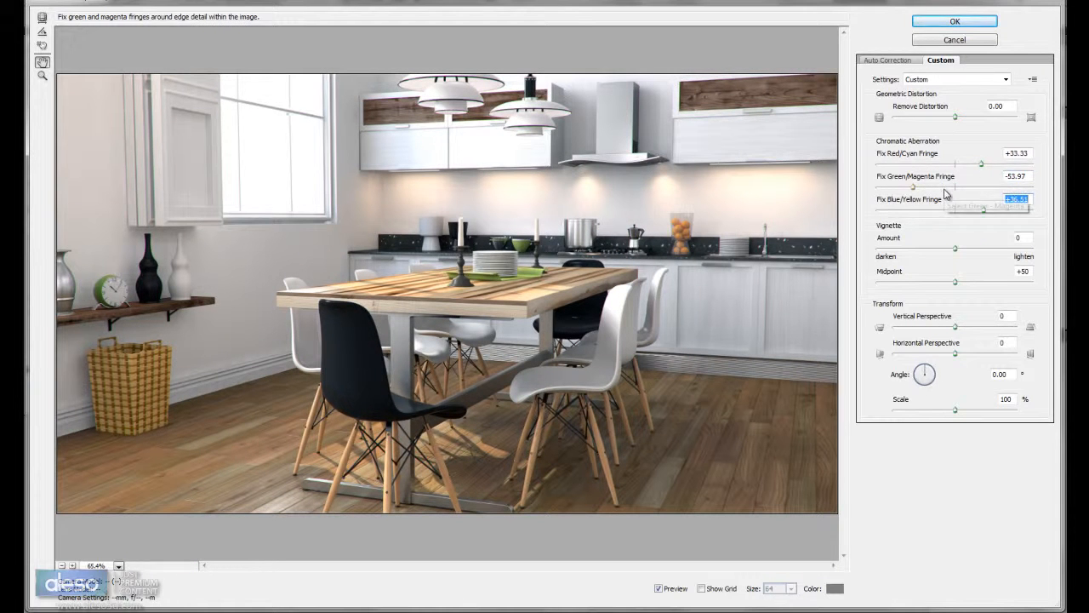
left_click(942, 186)
left_click(977, 164)
left_click(938, 164)
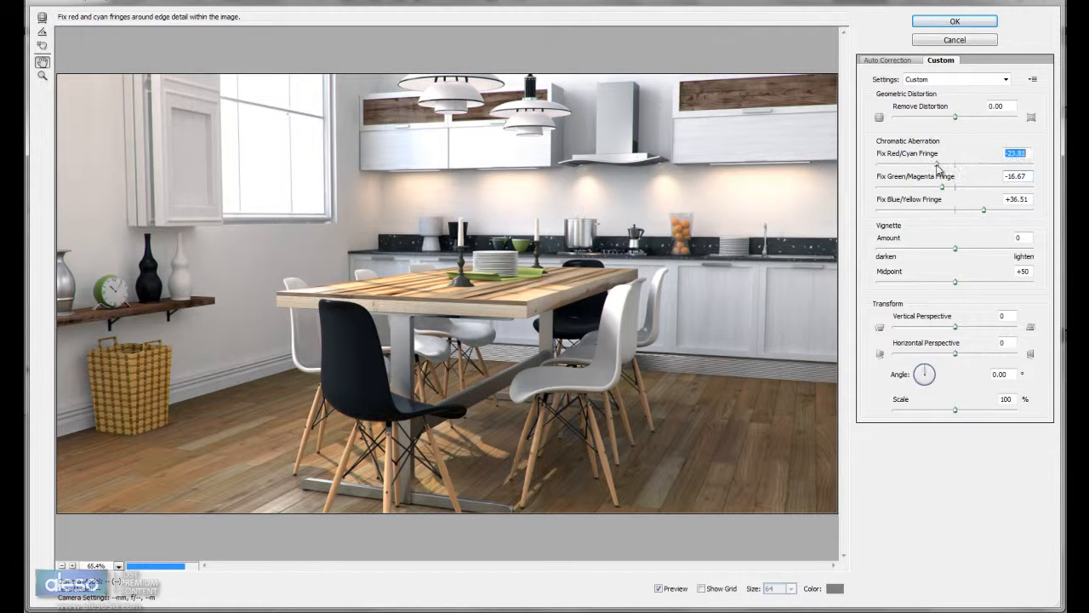
left_click_drag(944, 187, 945, 214)
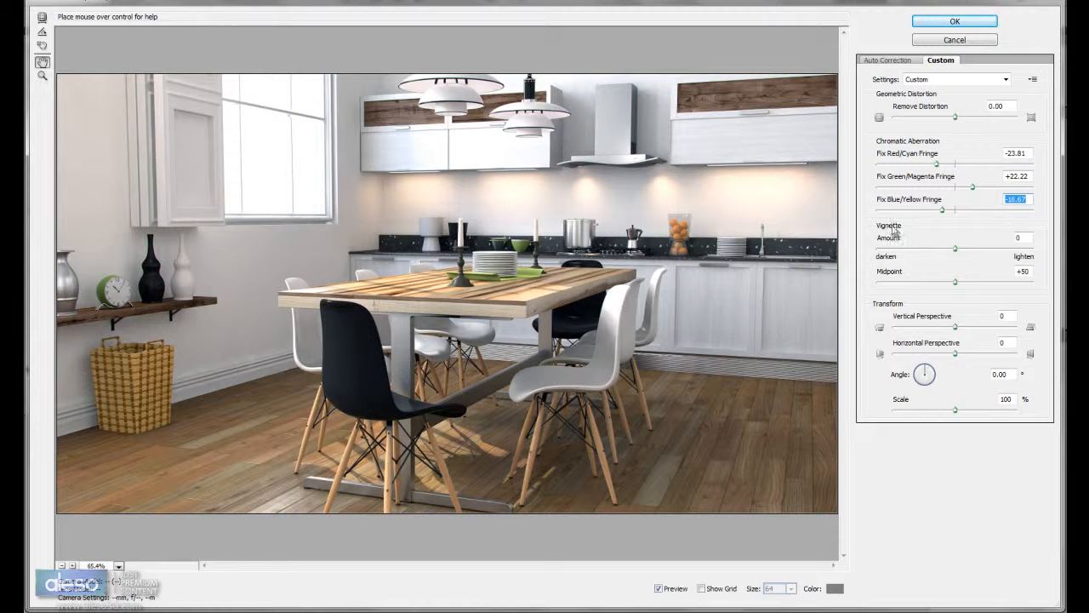
Step: Darken the vignette to an amount of -15, apply the lens correction, and compare the image with Layer 0 copy hidden and shown
left_click_drag(955, 249, 943, 248)
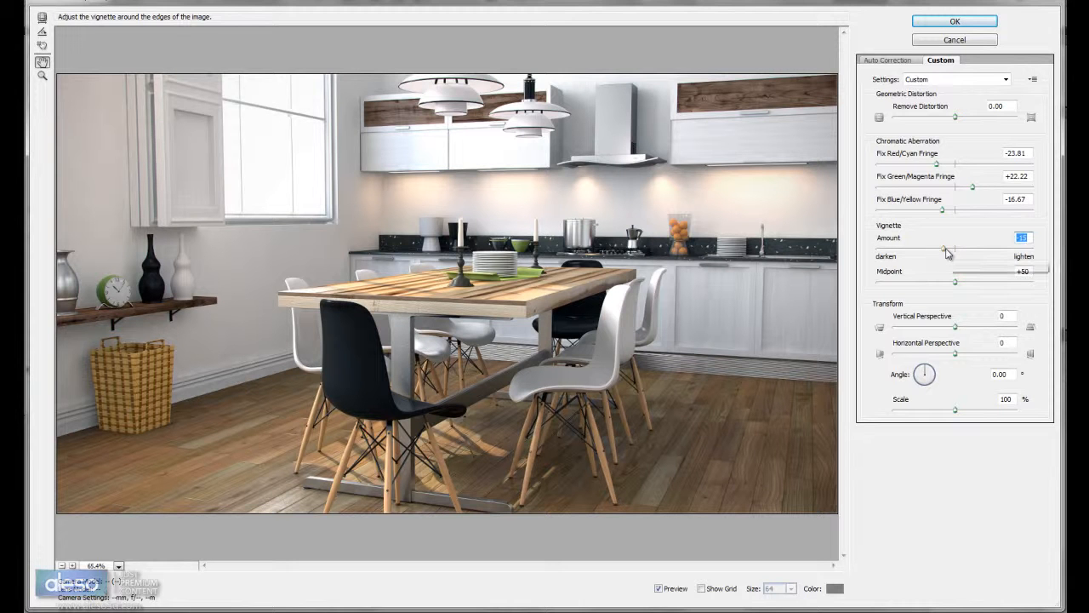
left_click(956, 22)
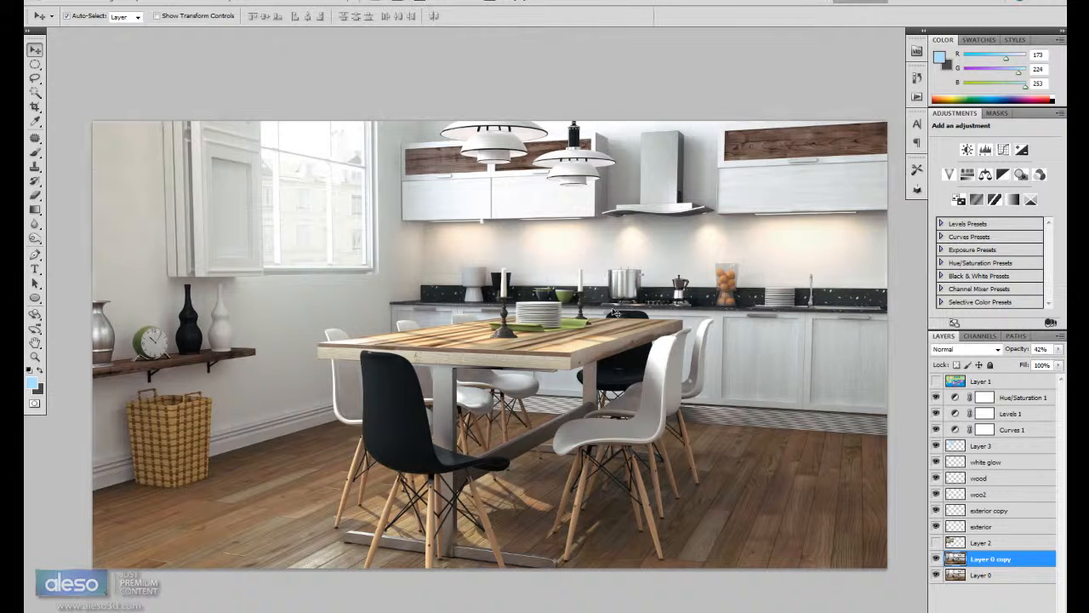
left_click(937, 558)
left_click(937, 558)
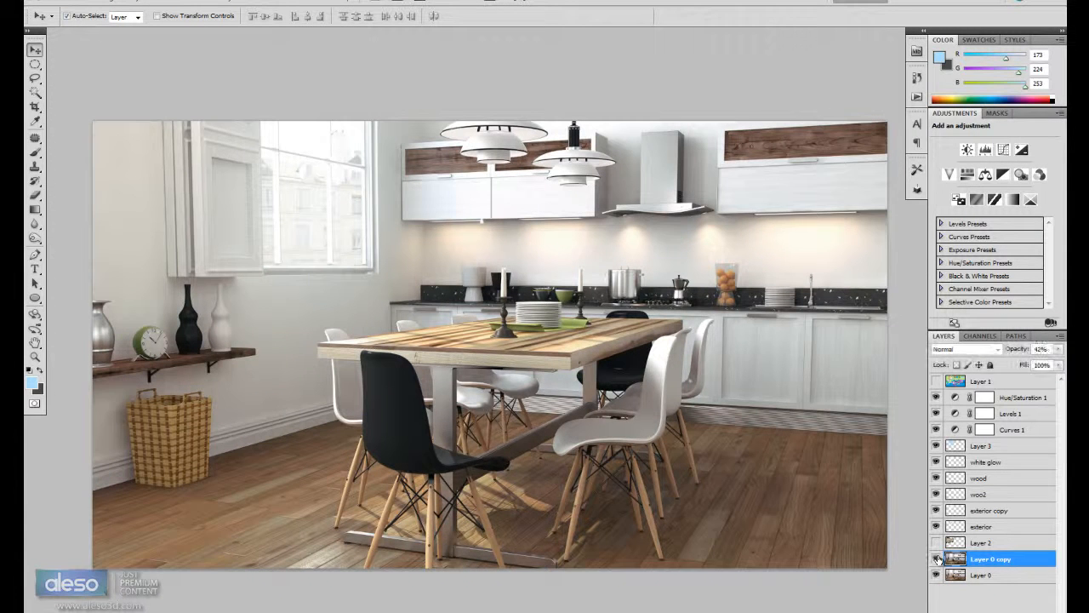
Step: Copy the whole ambient occlusion image into the kitchen document above Hue/Saturation 1 and set its blending mode to Multiply
left_click_drag(624, 364, 565, 314)
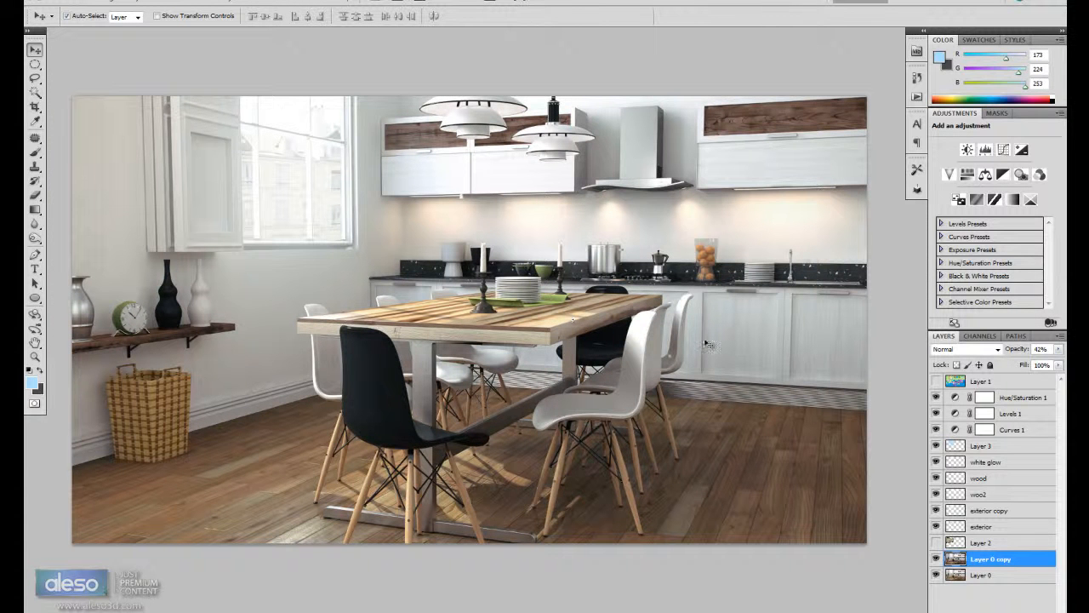
left_click(1027, 398)
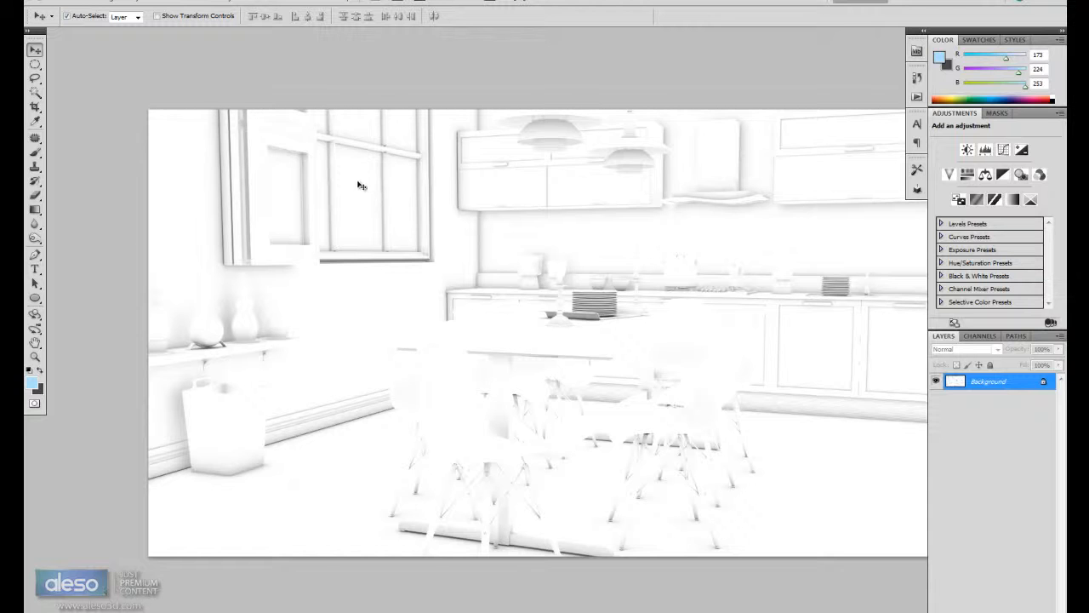
key("ctrl+a")
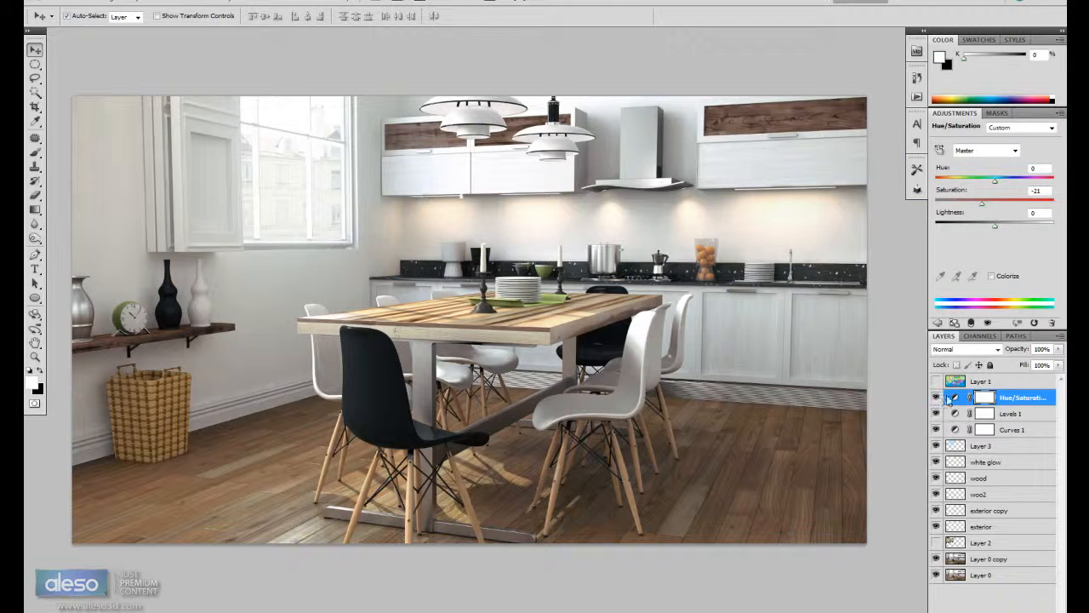
left_click(936, 381)
left_click(969, 349)
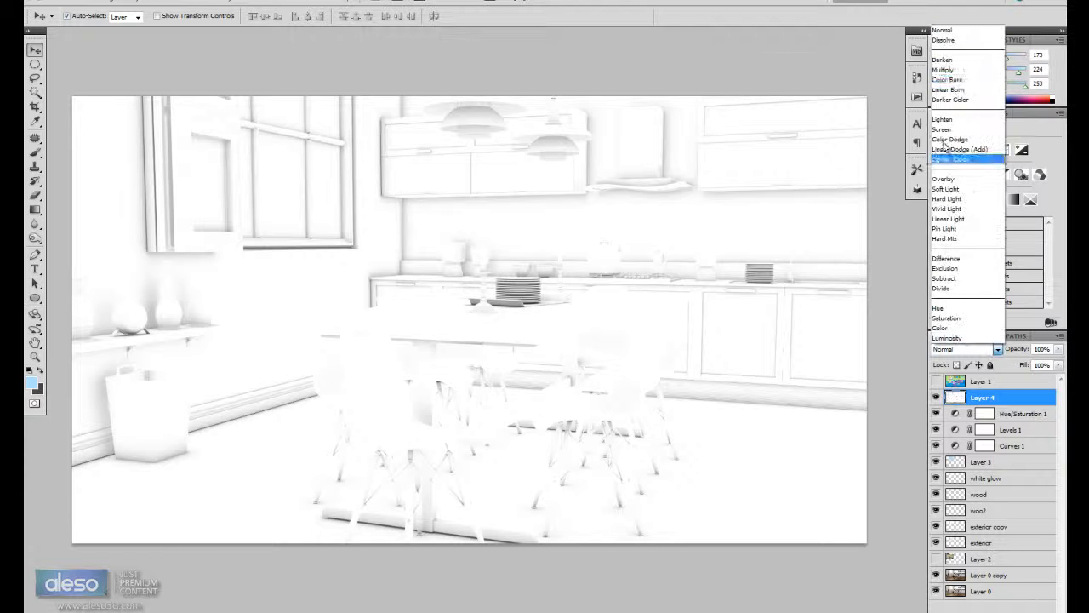
left_click(959, 74)
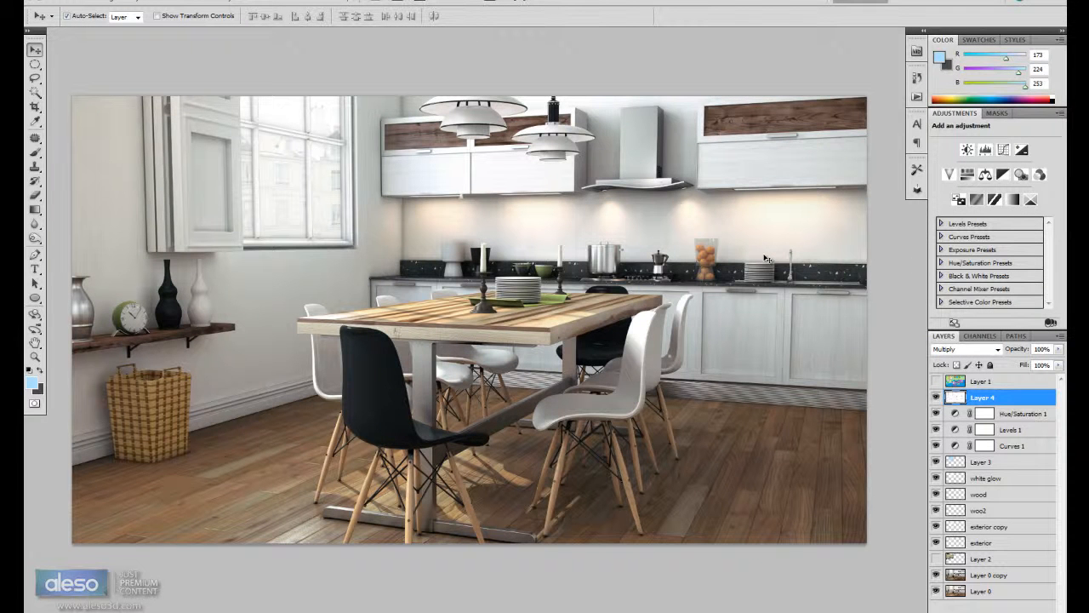
Step: Lower Layer 4's opacity to 31% and compare the image with the occlusion layer hidden and shown
left_click(1059, 349)
left_click_drag(1043, 358, 1015, 364)
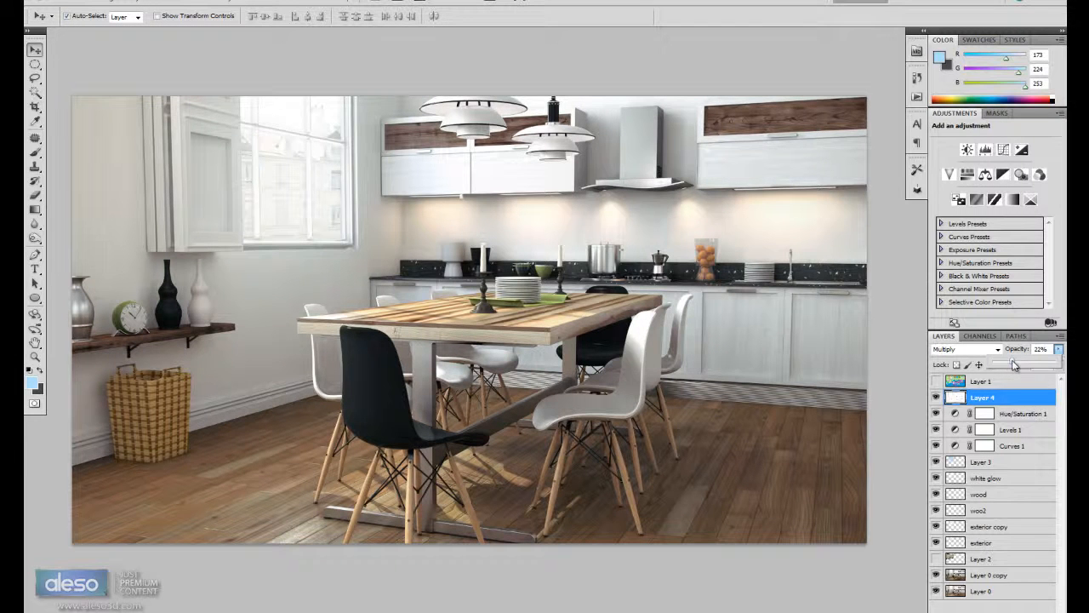
left_click(936, 397)
left_click(936, 397)
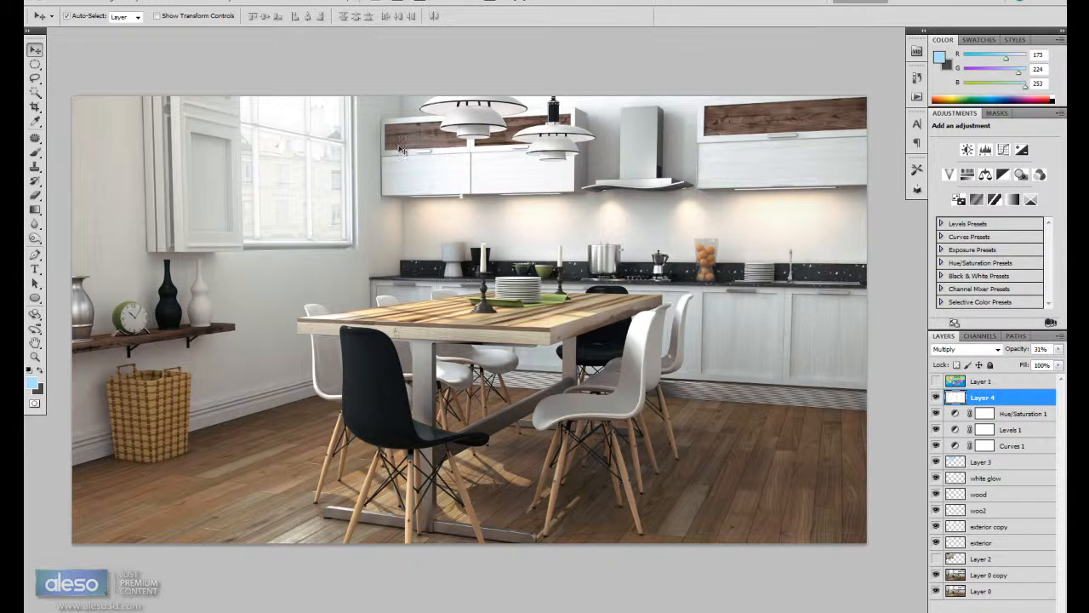
Step: Outline the window glass on Layer 4 with a feathered polygonal selection, deselect it, and compare the image without and with that layer
left_click(35, 77)
left_click(85, 90)
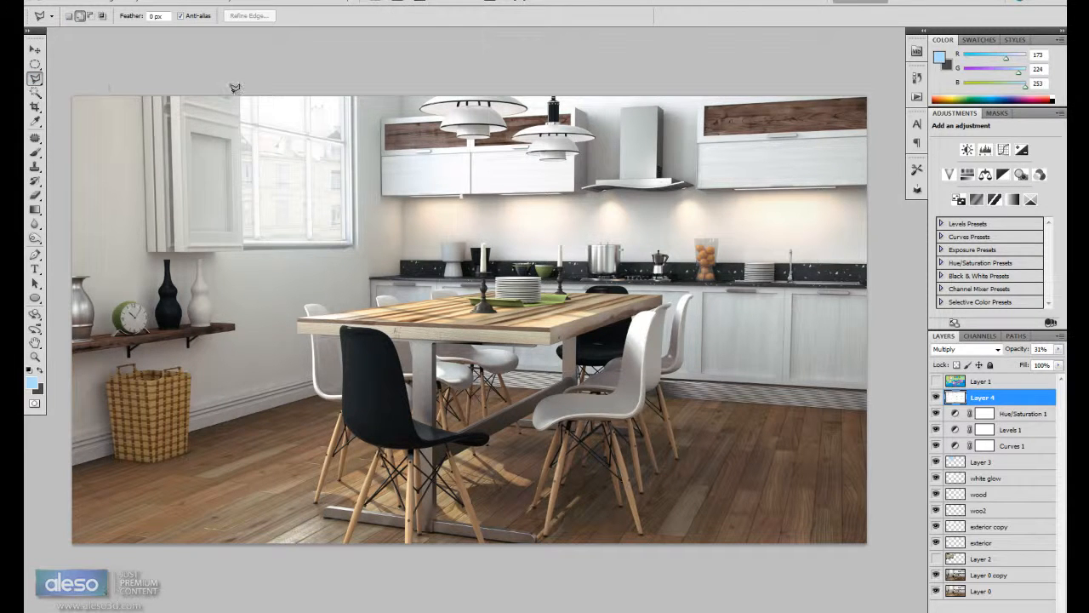
left_click(241, 90)
left_click(244, 239)
left_click(342, 239)
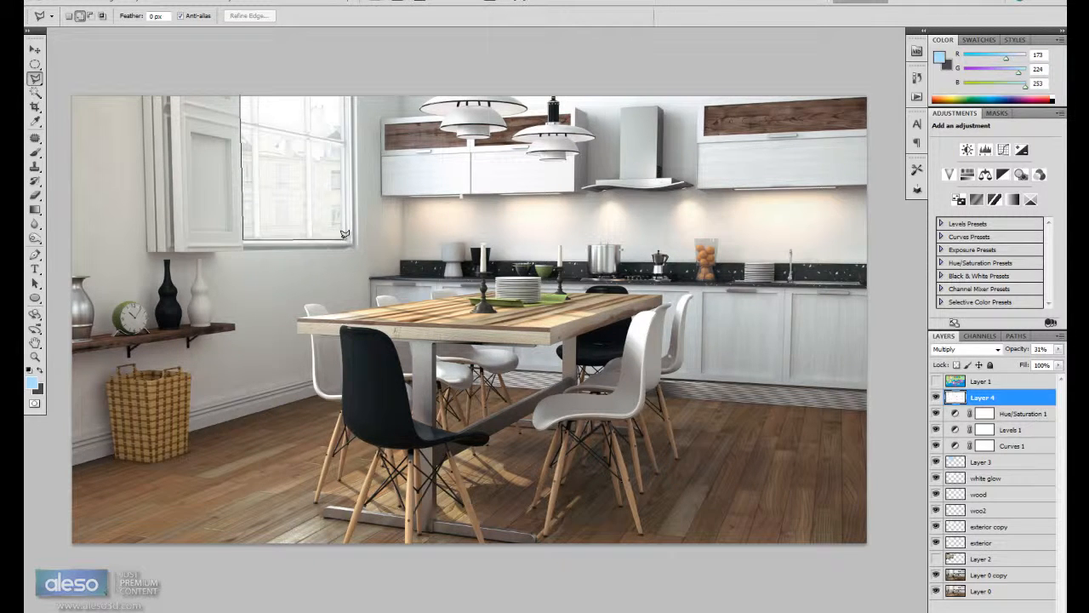
double_click(342, 65)
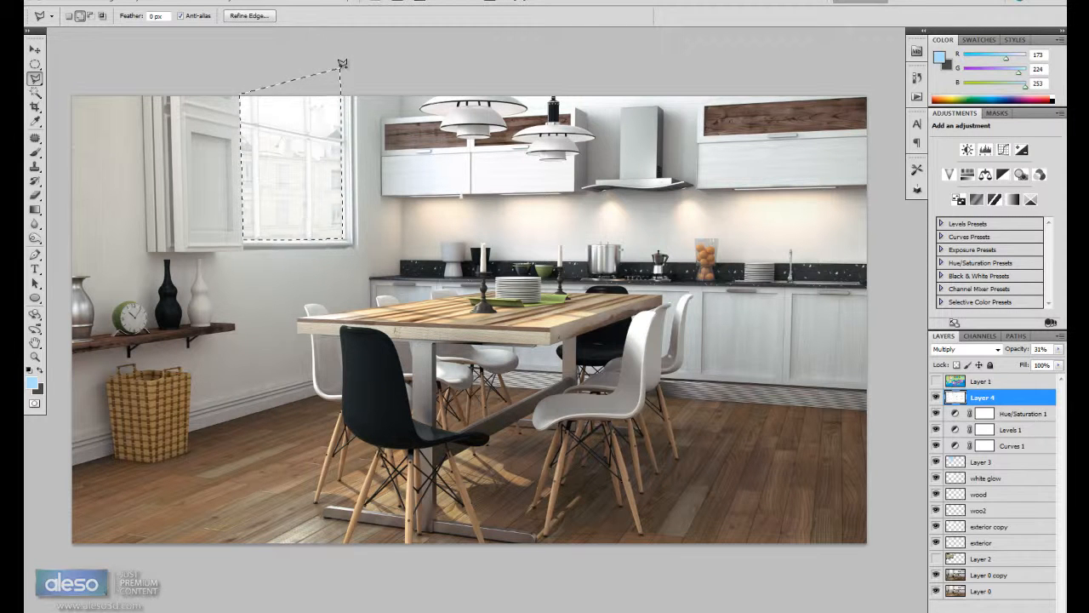
key("shift+F6")
key("Return")
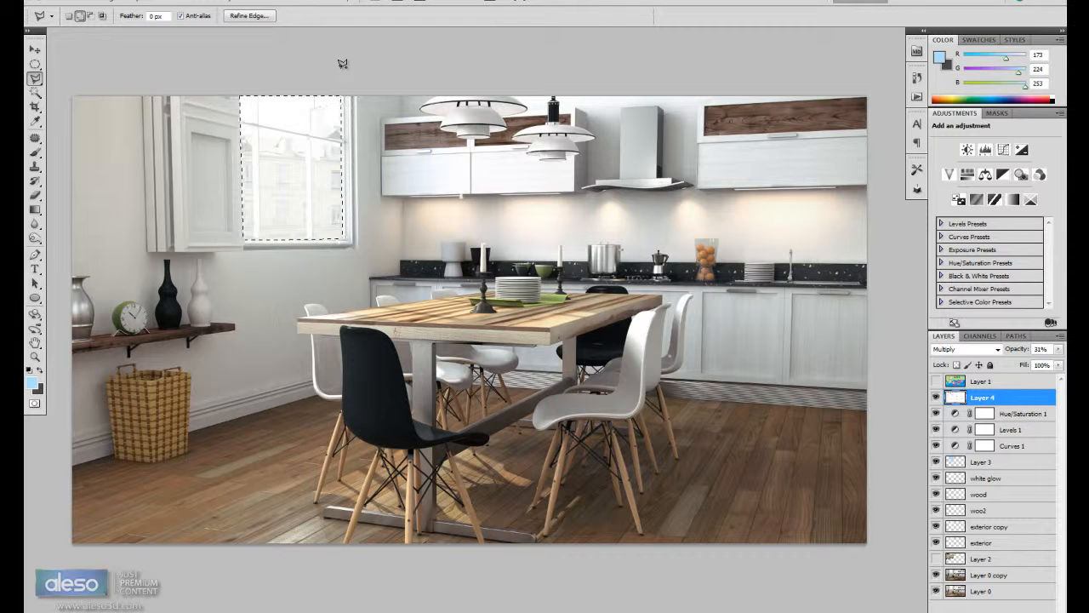
key("ctrl+d")
key("v")
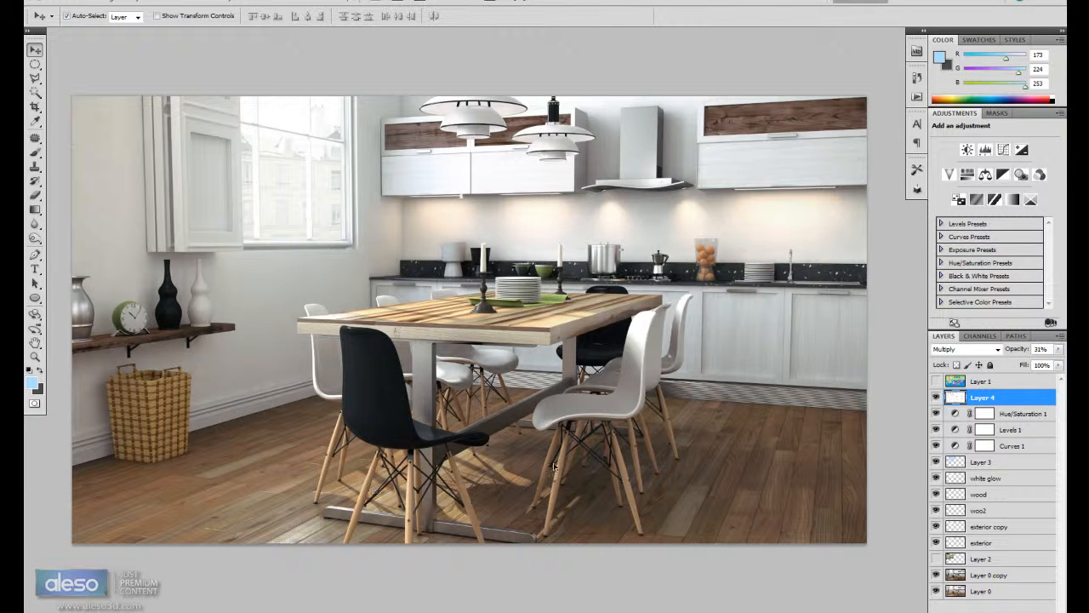
left_click(937, 398)
left_click(937, 397)
Step: Copy the entire contents of Layer 0 and paste them as a new layer above Layer 4
left_click(993, 591)
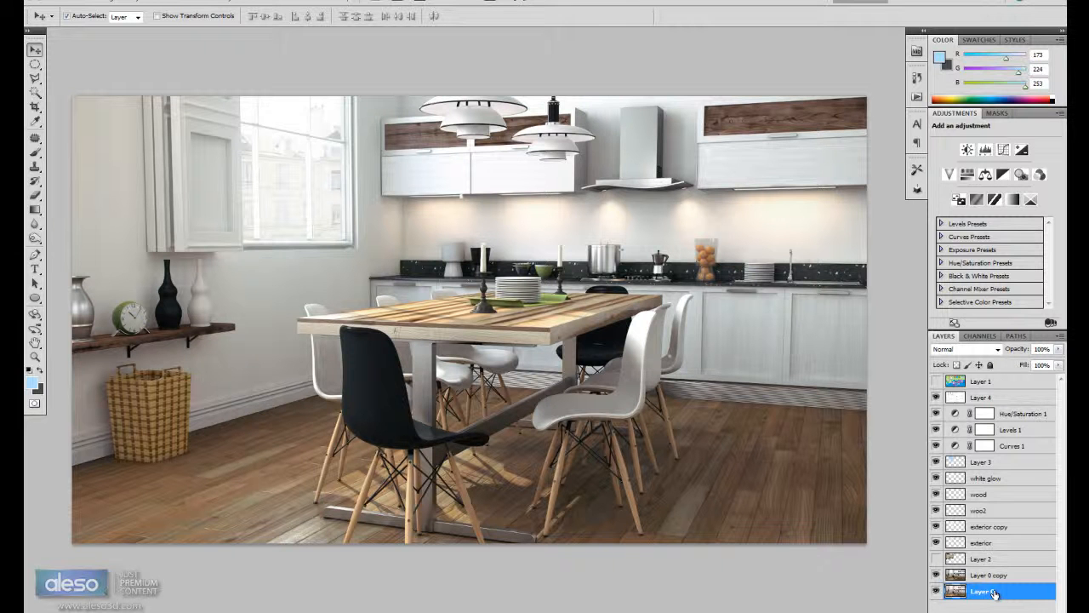
key("ctrl+a")
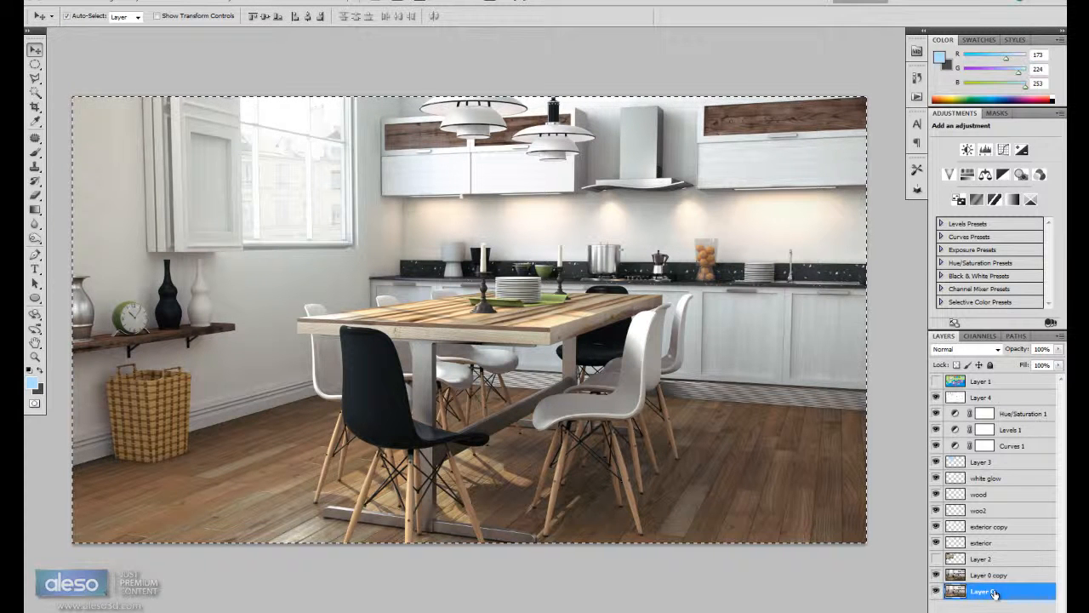
left_click(1013, 399)
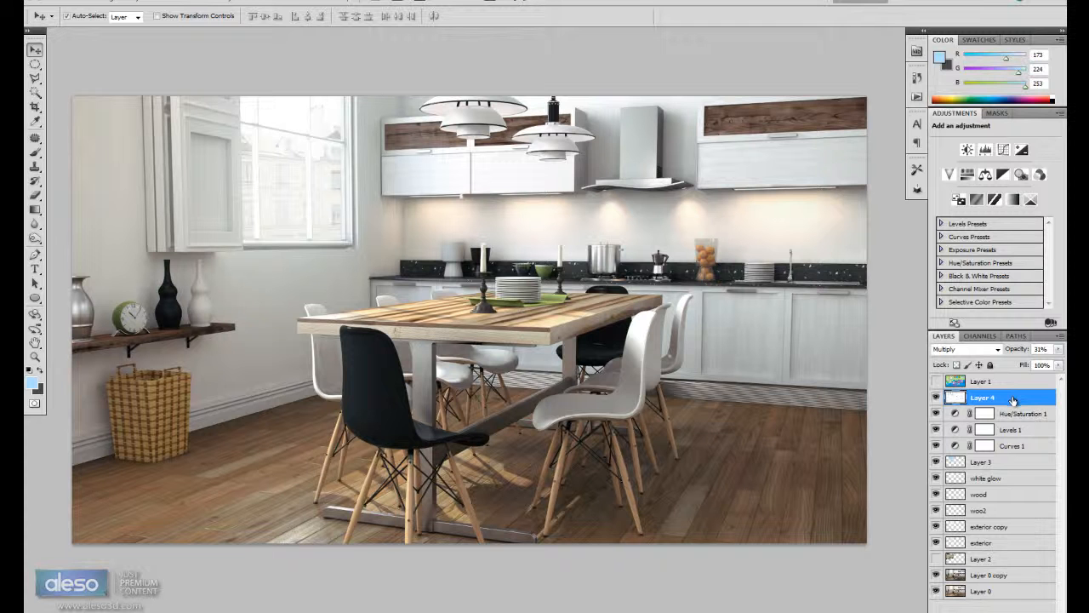
key("ctrl+v")
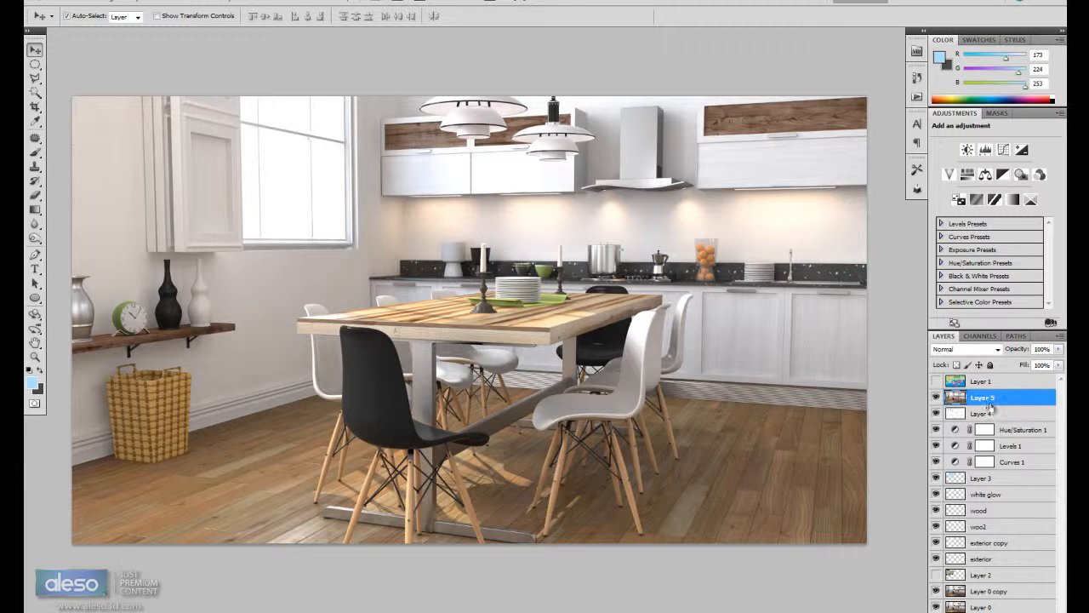
Step: Compare the original render on Layer 5 with the retouched image by toggling its visibility, leaving Layer 5 hidden
left_click(936, 397)
left_click(936, 398)
left_click(936, 397)
left_click(936, 397)
left_click(936, 398)
left_click(936, 397)
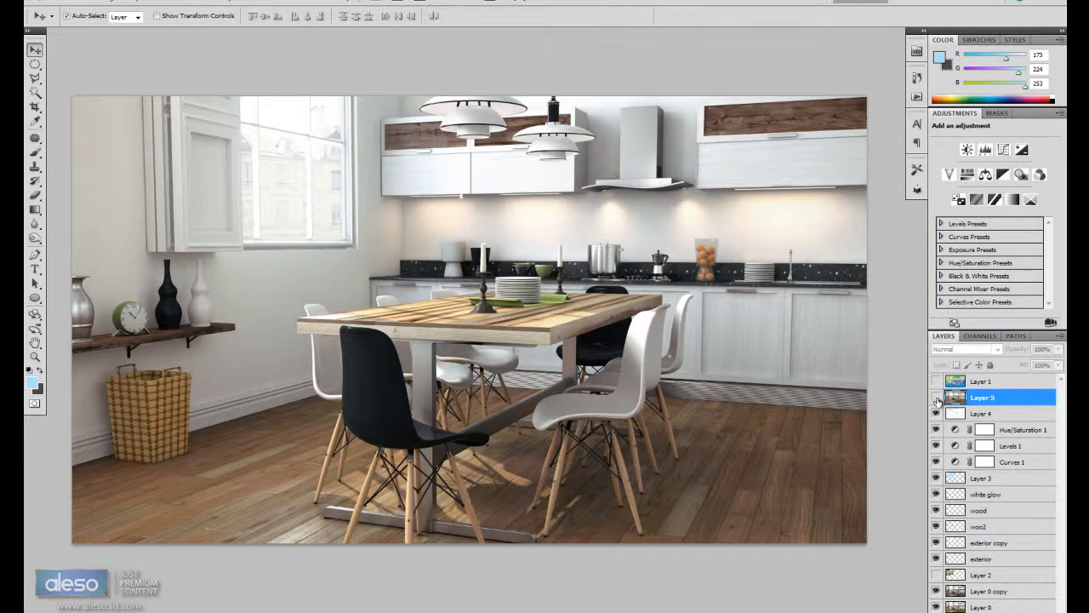
Step: Try to move the small white light cone beneath the left wall cabinet with Layer 4 hidden, and undo the move
key("z")
left_click_drag(453, 183, 481, 188)
key("v")
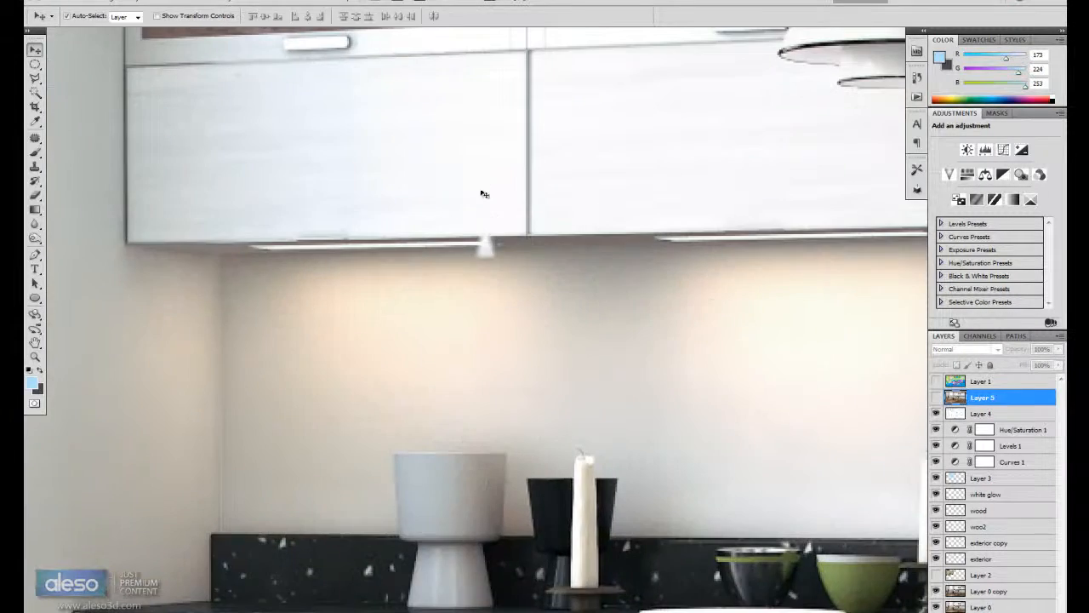
left_click_drag(479, 243, 492, 309)
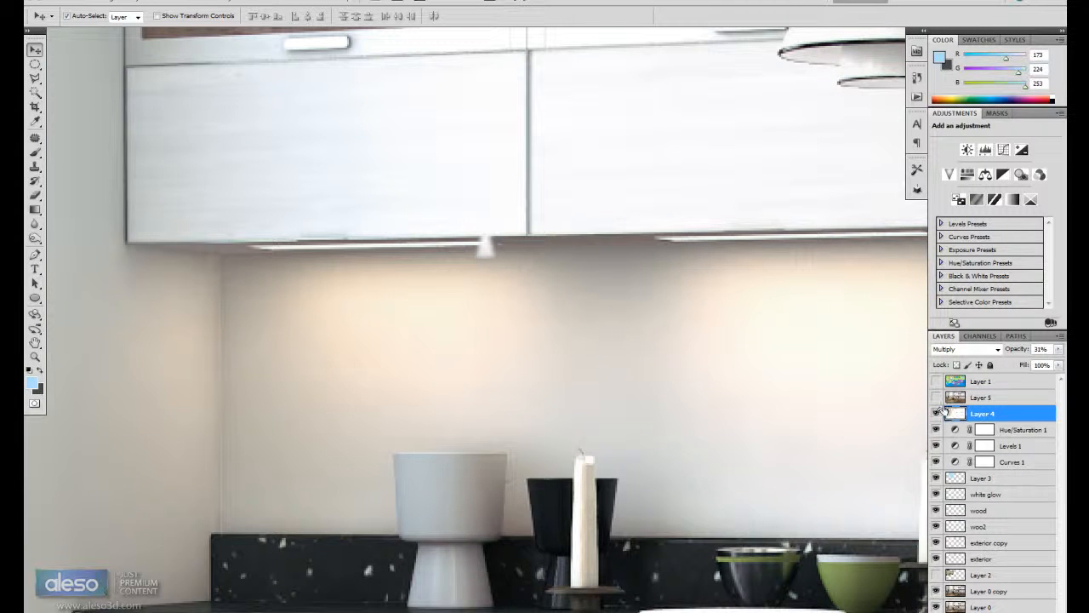
left_click(936, 412)
left_click(485, 255)
left_click_drag(484, 253, 507, 351)
key("ctrl+z")
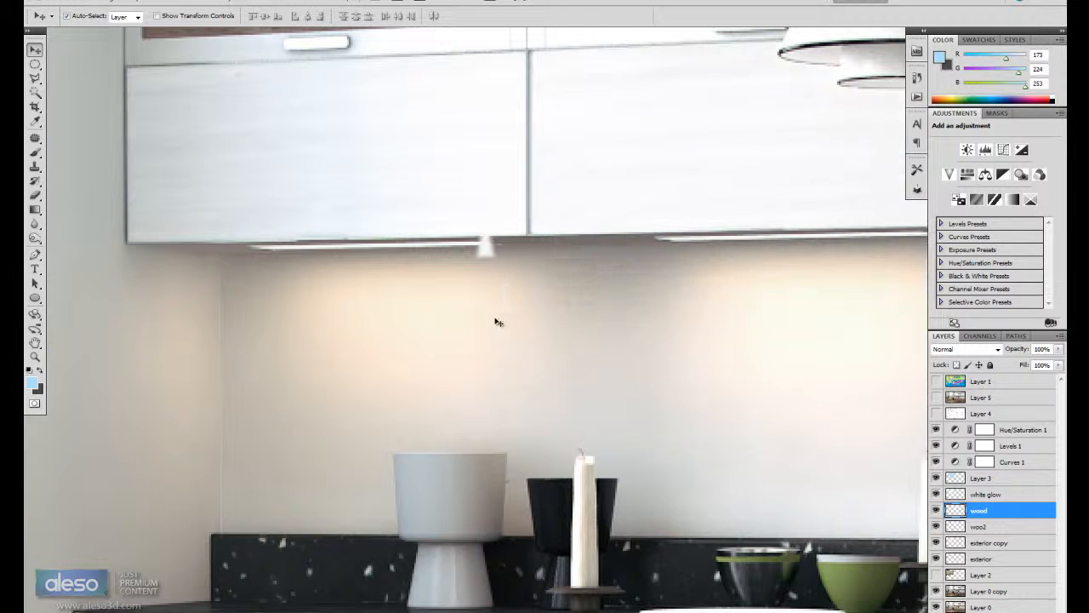
Step: Mark the area around the small white cone with an elliptical selection, deselect it, and show Layer 4 again
left_click(35, 64)
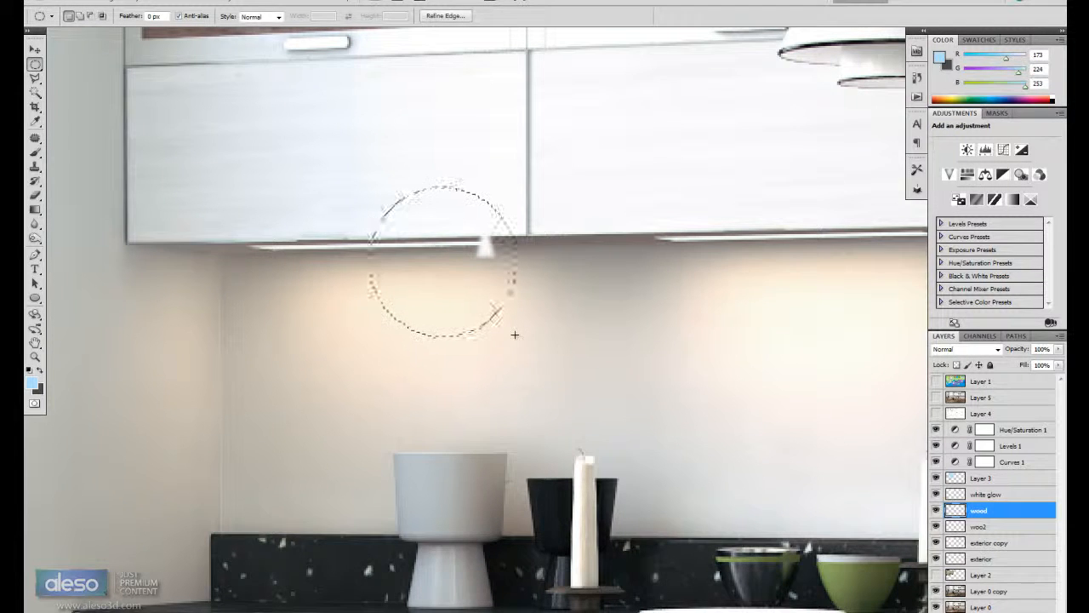
key("ctrl+d")
key("v")
left_click(936, 413)
Step: Examine the table, chairs and floor up close against the original render by toggling Layer 5's visibility
key("ctrl+minus")
key("ctrl+minus")
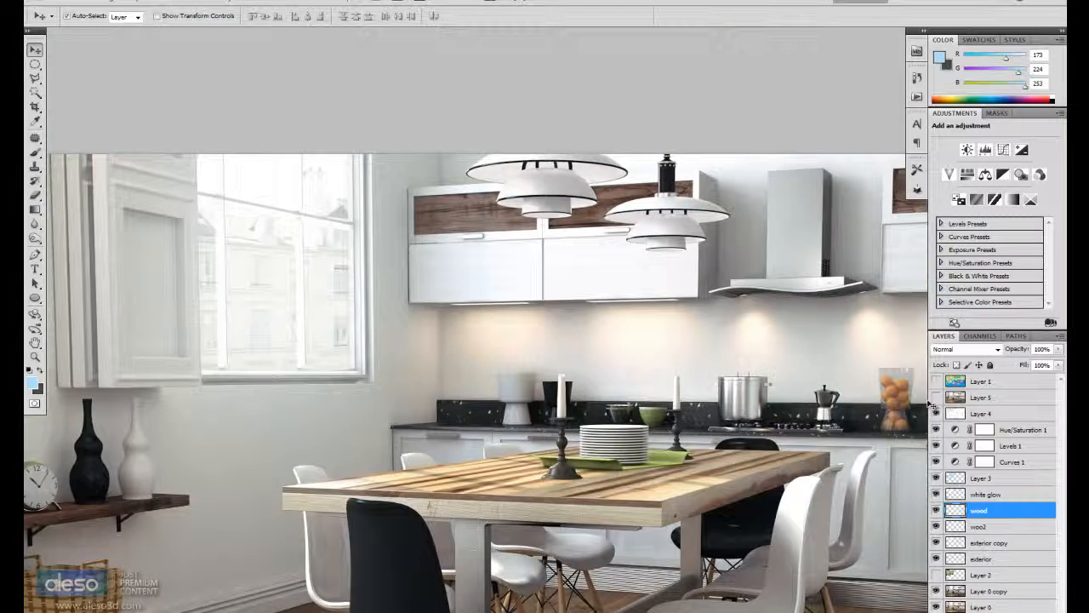
left_click_drag(719, 414, 630, 204)
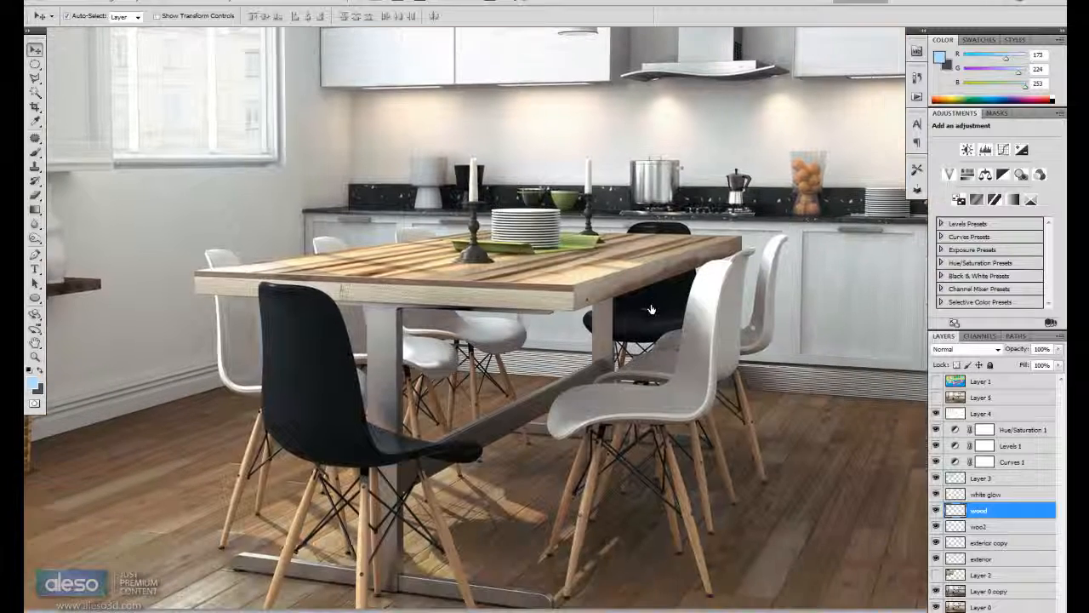
left_click(937, 397)
left_click(937, 397)
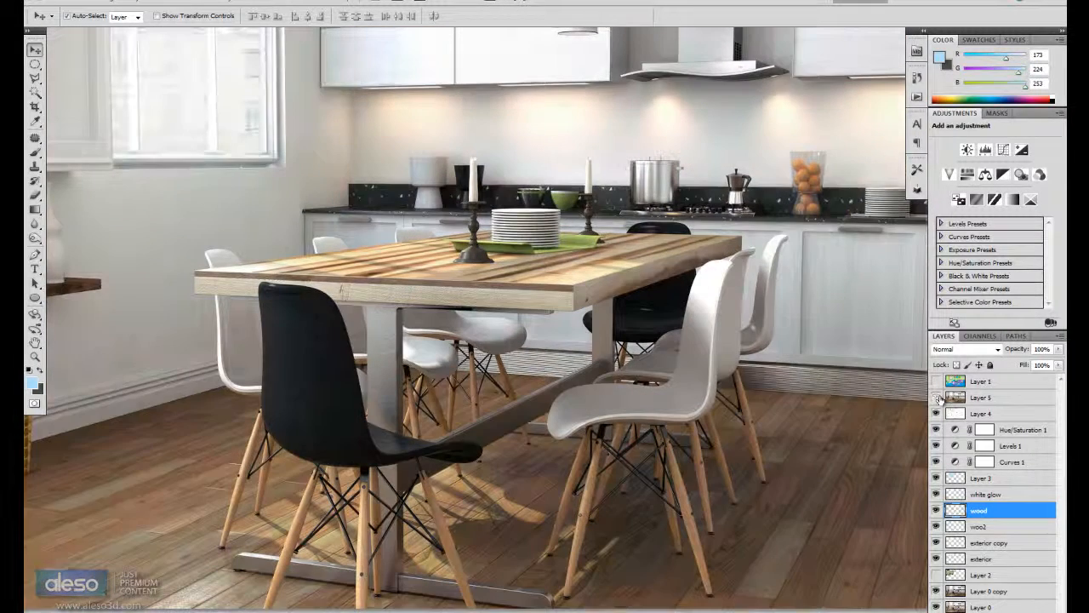
left_click(937, 398)
Step: Compare the whole kitchen image with and without Layer 5, leave that layer hidden, and show the result in full-screen mode
key("ctrl+0")
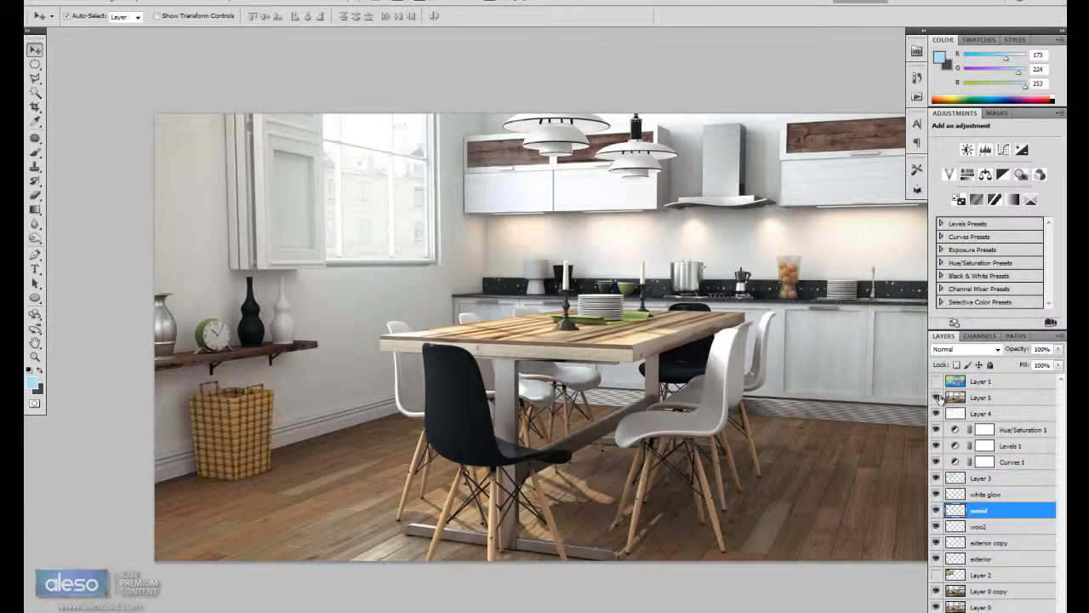
left_click(937, 397)
left_click(936, 397)
left_click(937, 397)
left_click(937, 397)
left_click_drag(762, 354, 746, 331)
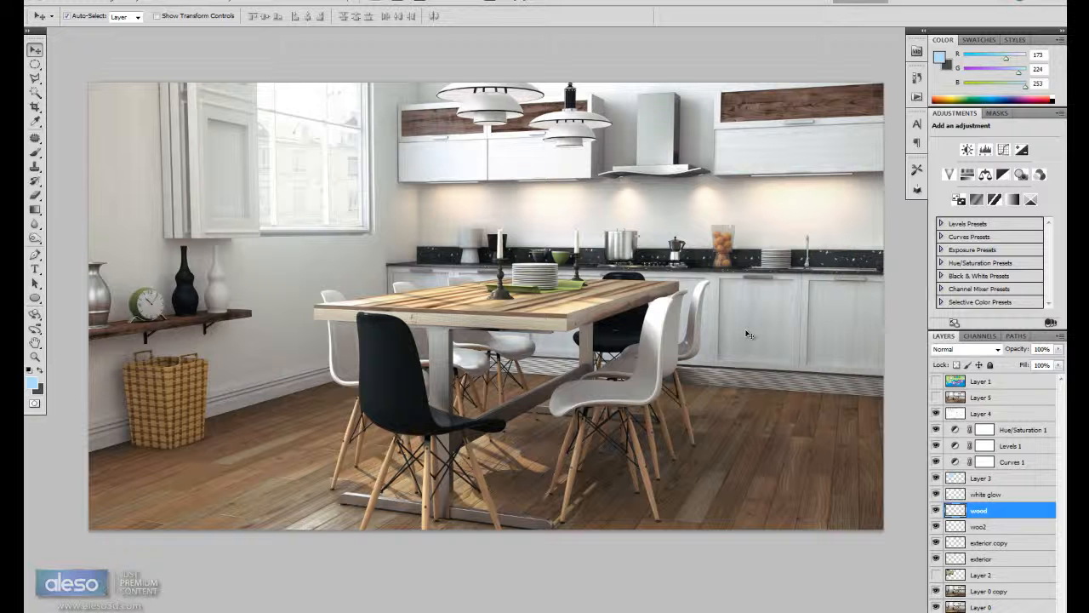
key("f")
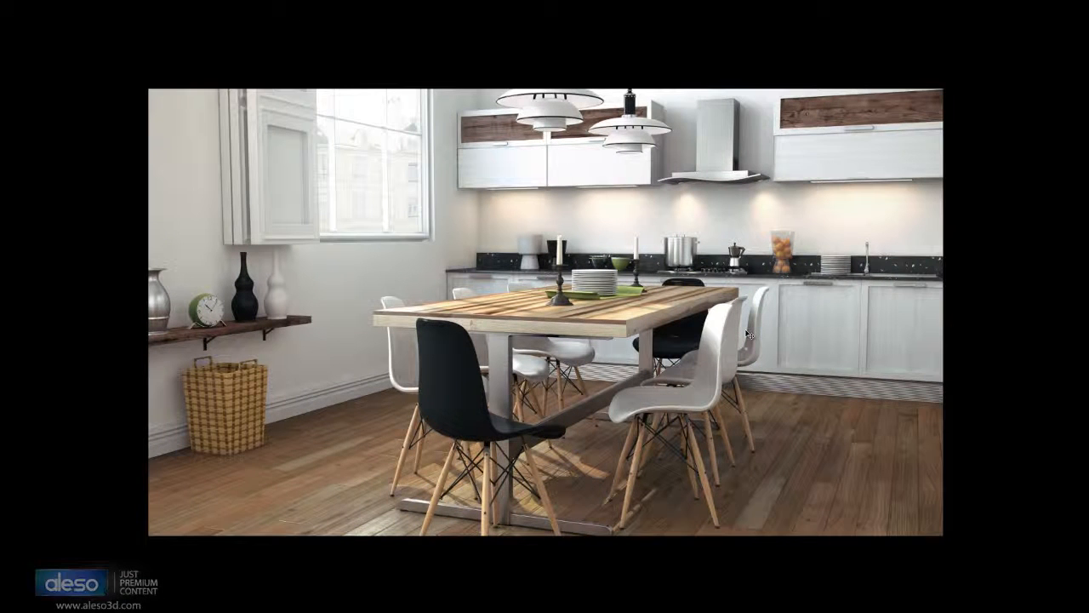